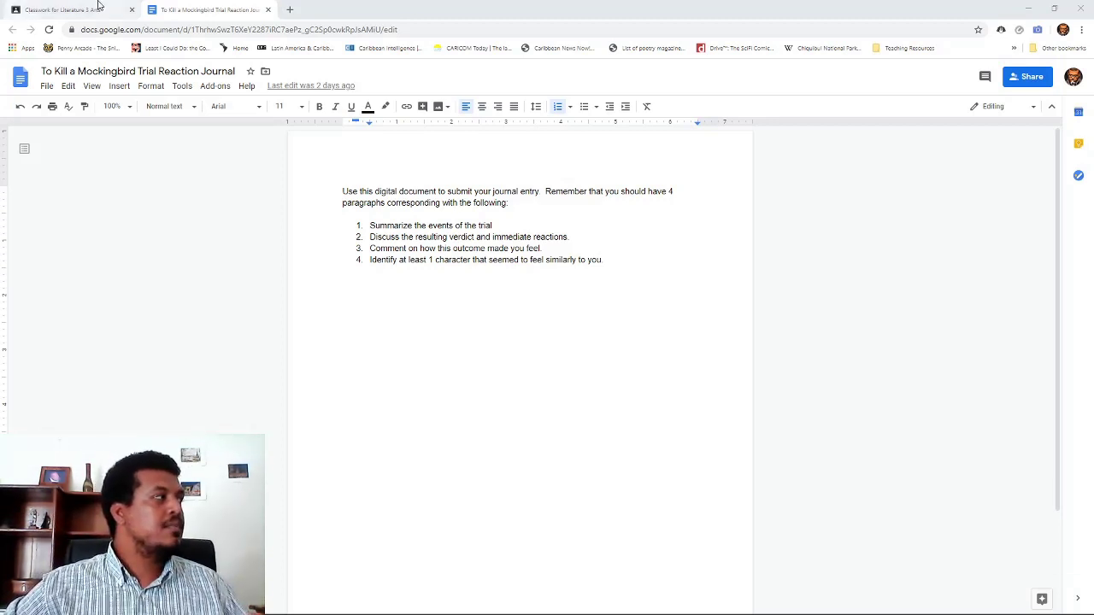
# - Return to the Literature class's Classwork page to view the Trial and Verdict Journal Entry assignment
pyautogui.click(81, 12)
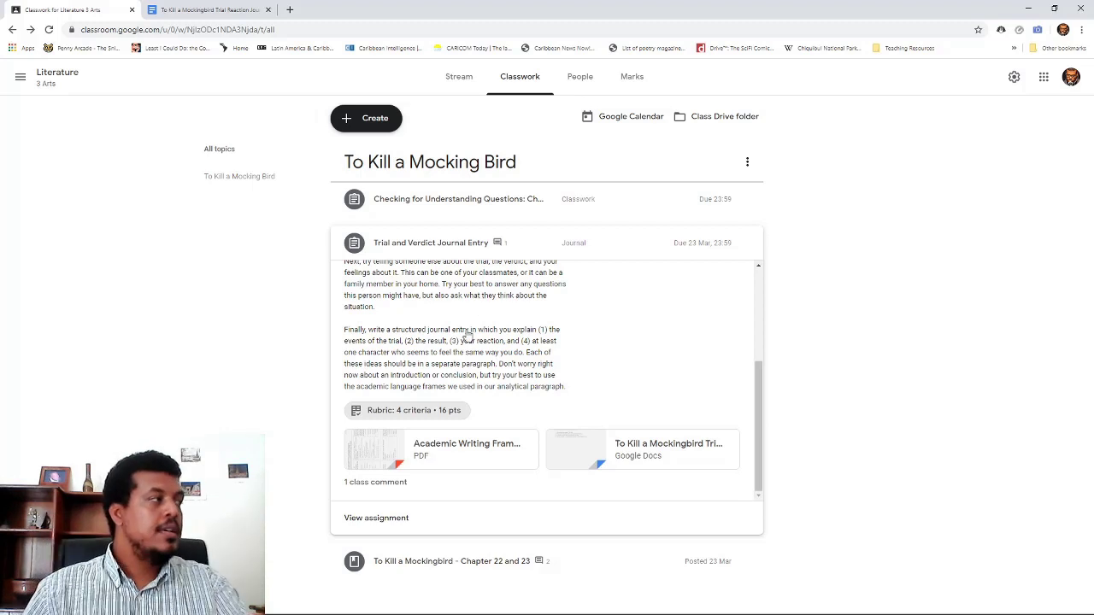
pyautogui.scroll(3, 475, 338)
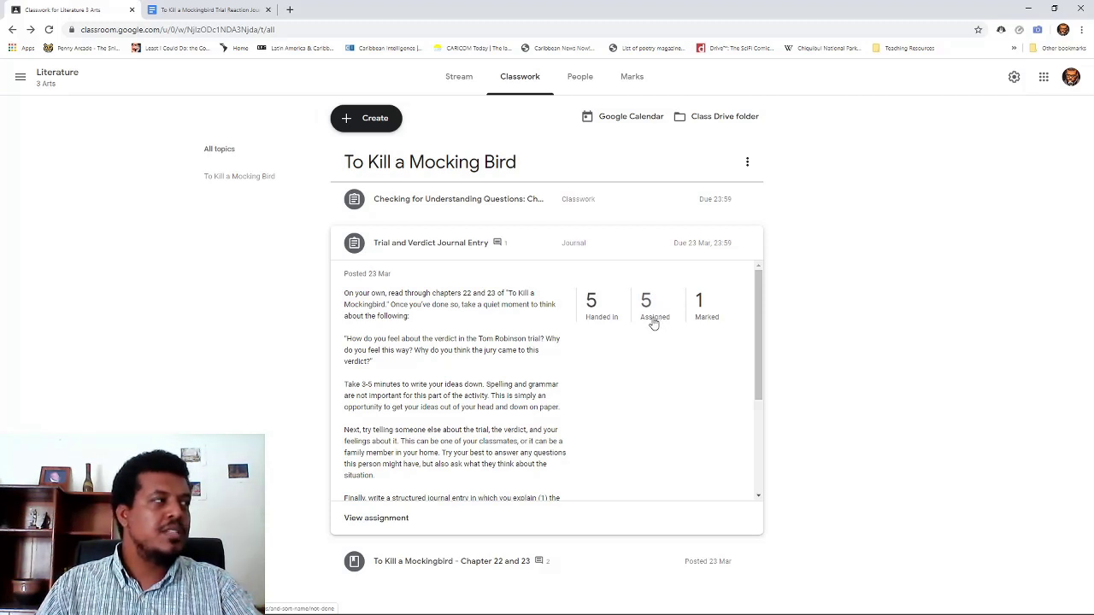
pyautogui.scroll(-3, 654, 324)
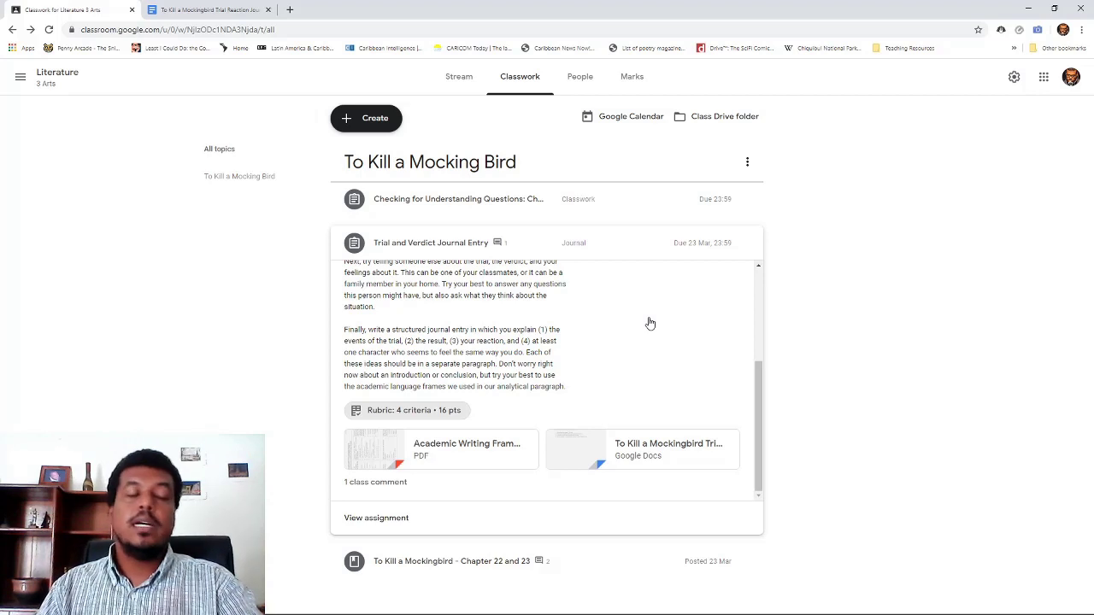
# - Open the To Kill a Mockingbird Trial Reaction Journal document and place the cursor in the first prompt
pyautogui.click(665, 453)
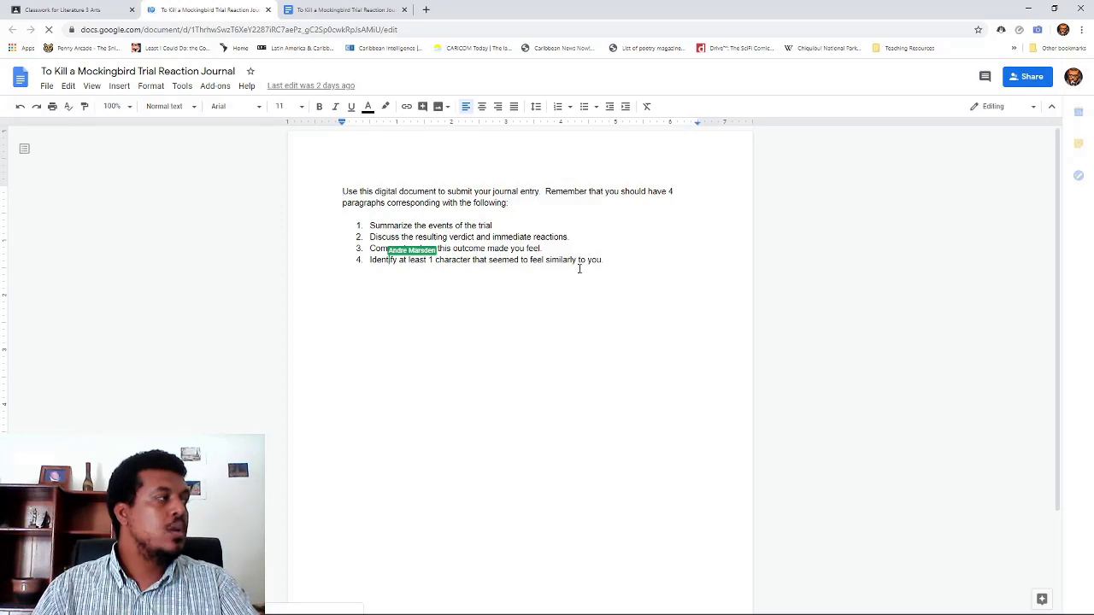
pyautogui.click(374, 225)
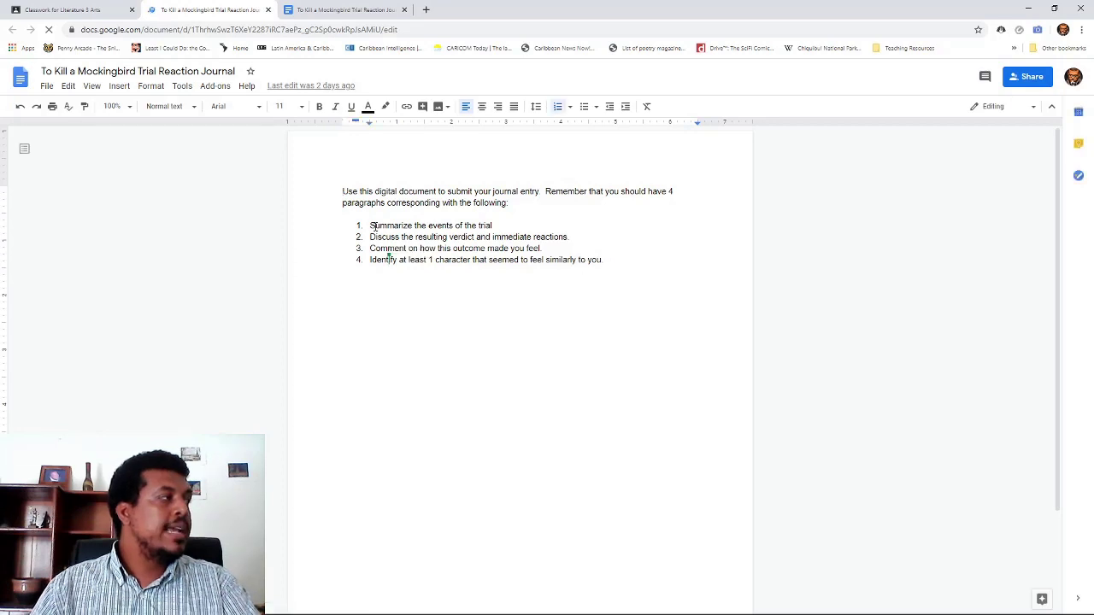
pyautogui.moveTo(377, 237); pyautogui.dragTo(399, 248)
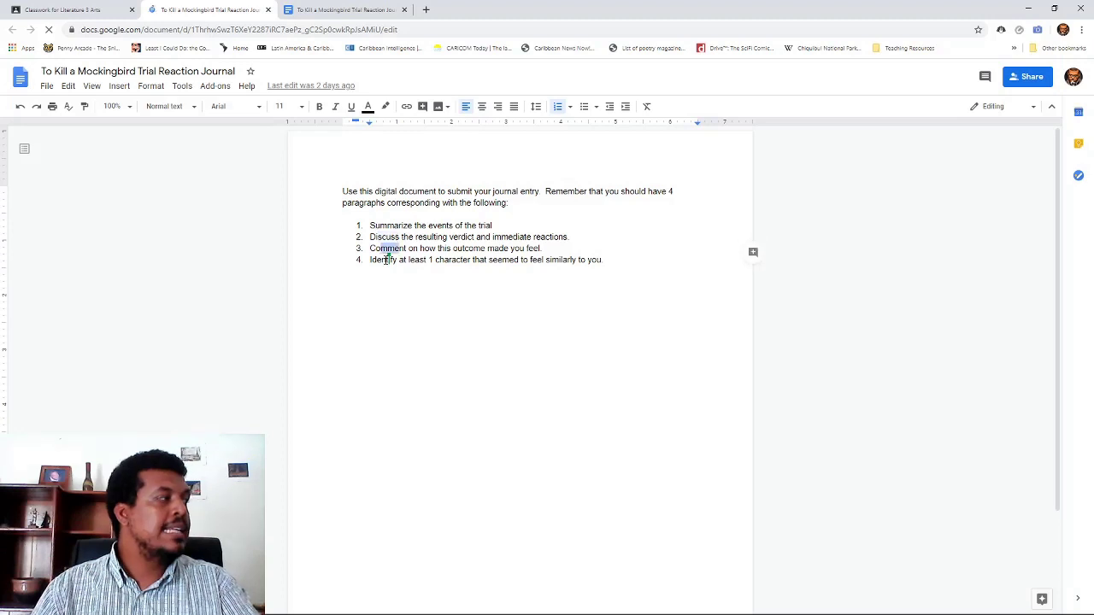
pyautogui.moveTo(372, 260); pyautogui.dragTo(394, 260)
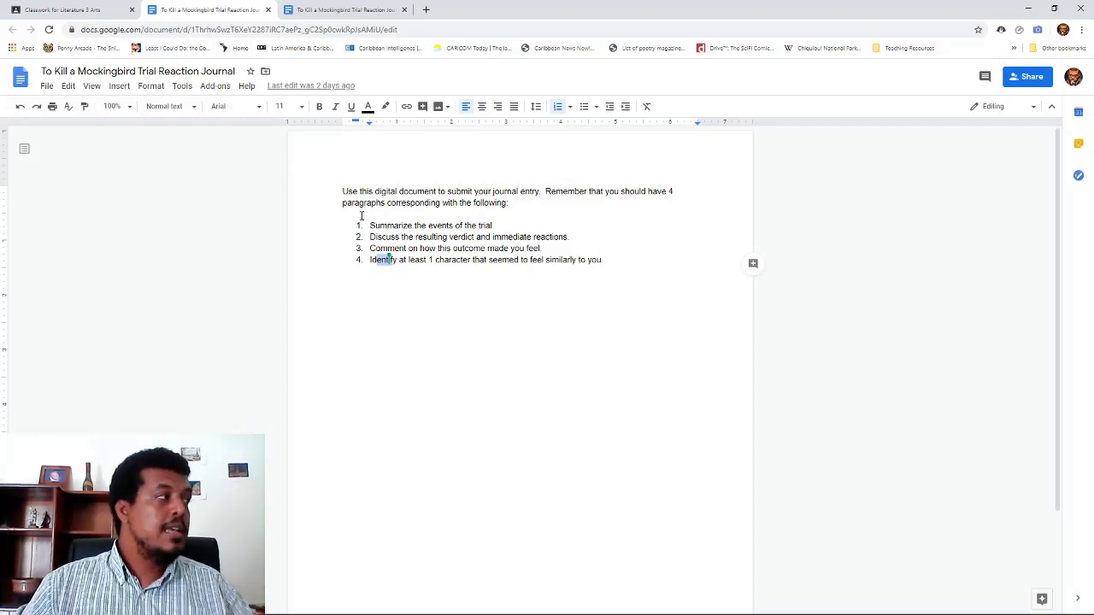
pyautogui.click(395, 225)
pyautogui.doubleClick(397, 225)
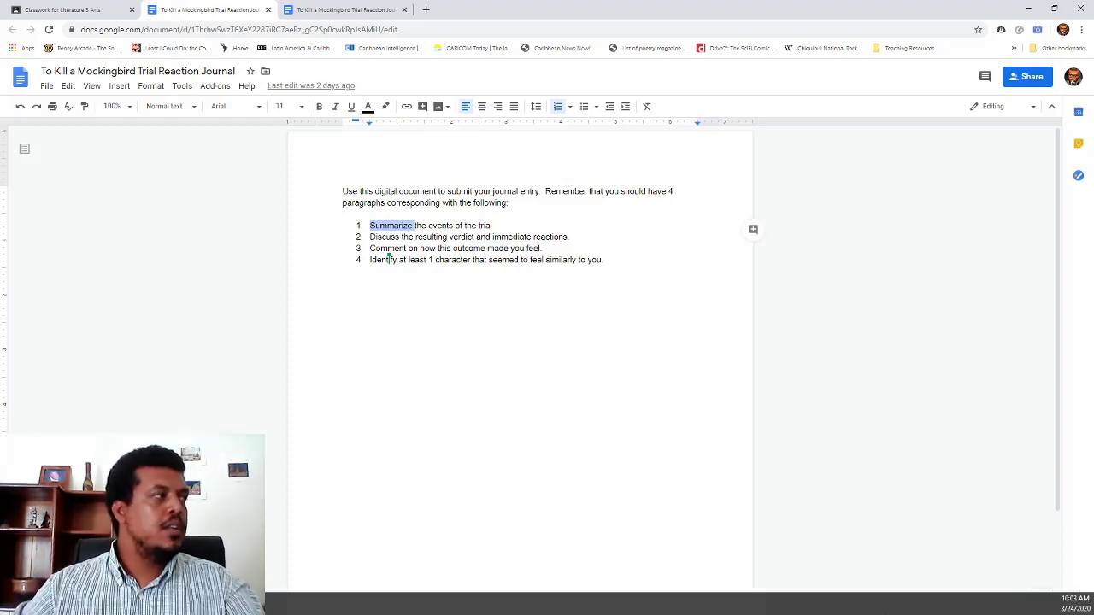
pyautogui.click(456, 368)
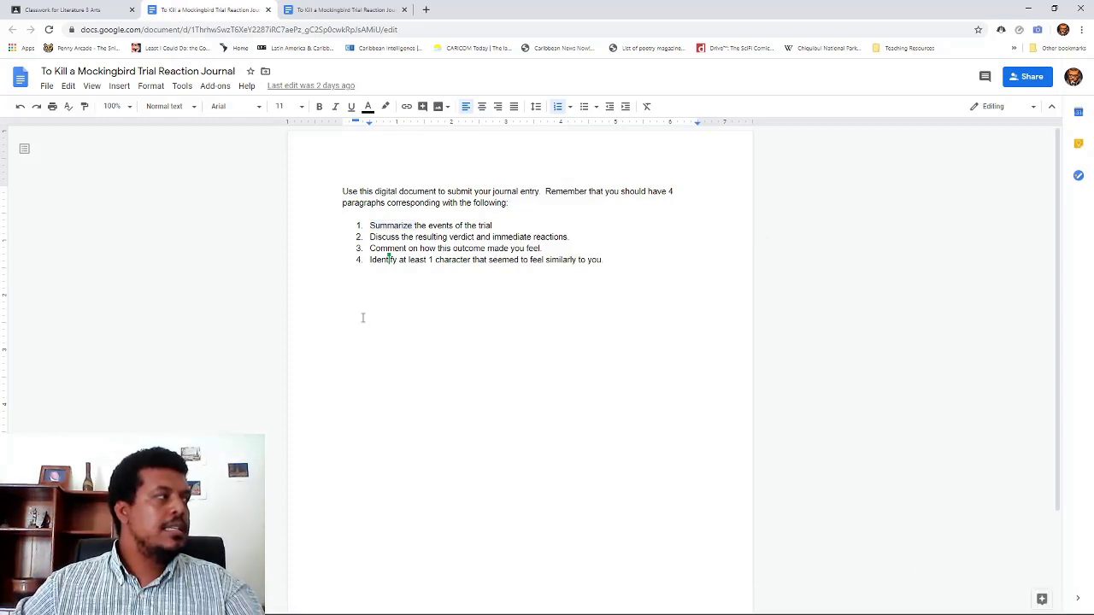
# - Start a plain paragraph: 'Tom Robinson, a black man from Maycomb, was accused of raping Mayella Ewell.'
pyautogui.press('Return')
pyautogui.press('Return')
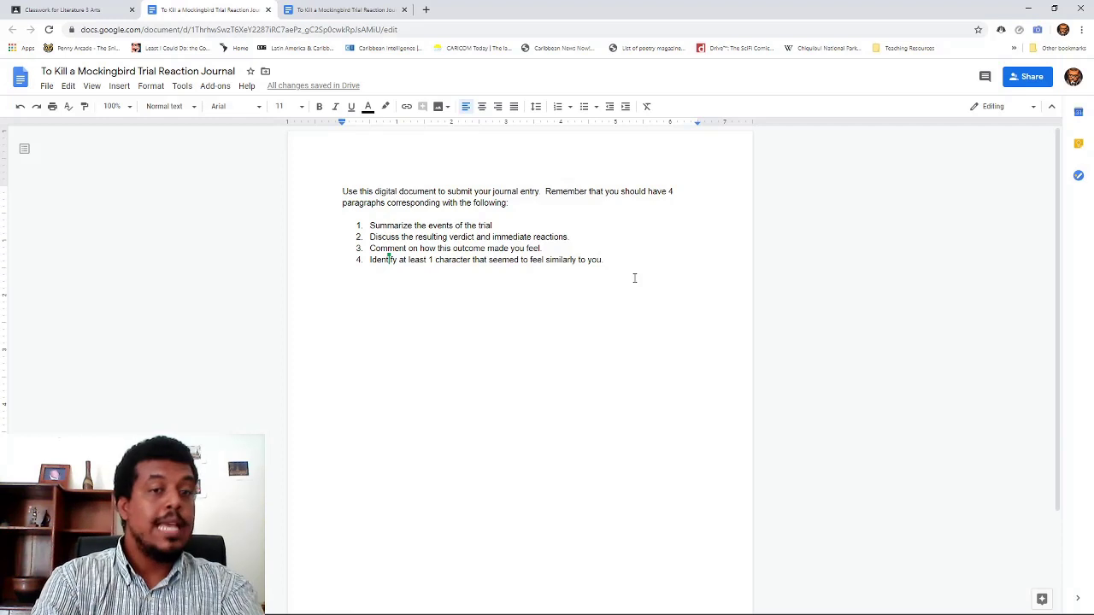
pyautogui.write('Tom Robins')
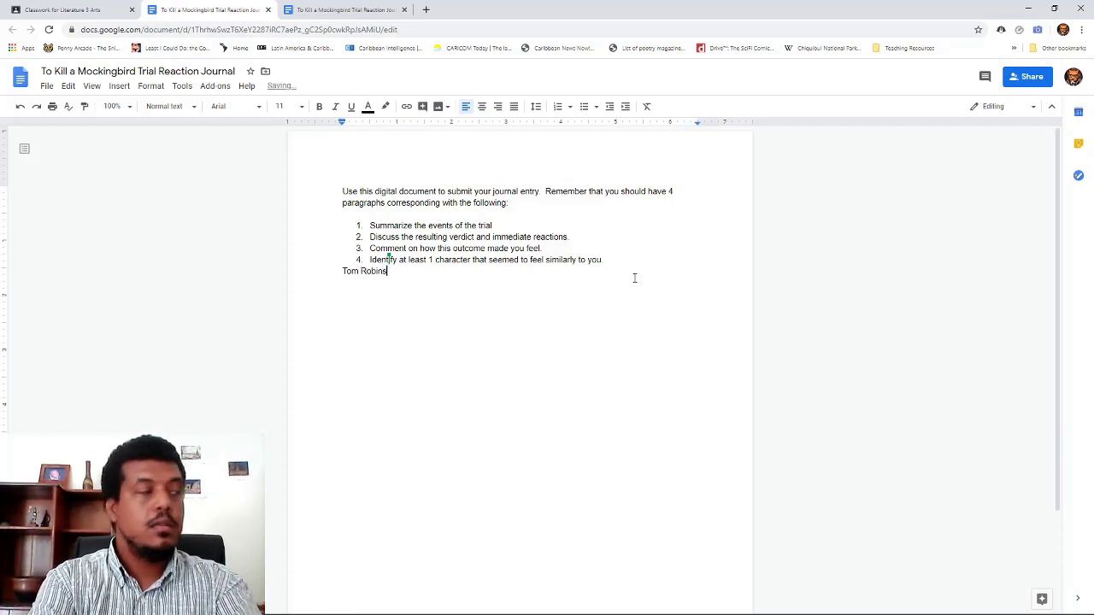
pyautogui.write('on, a')
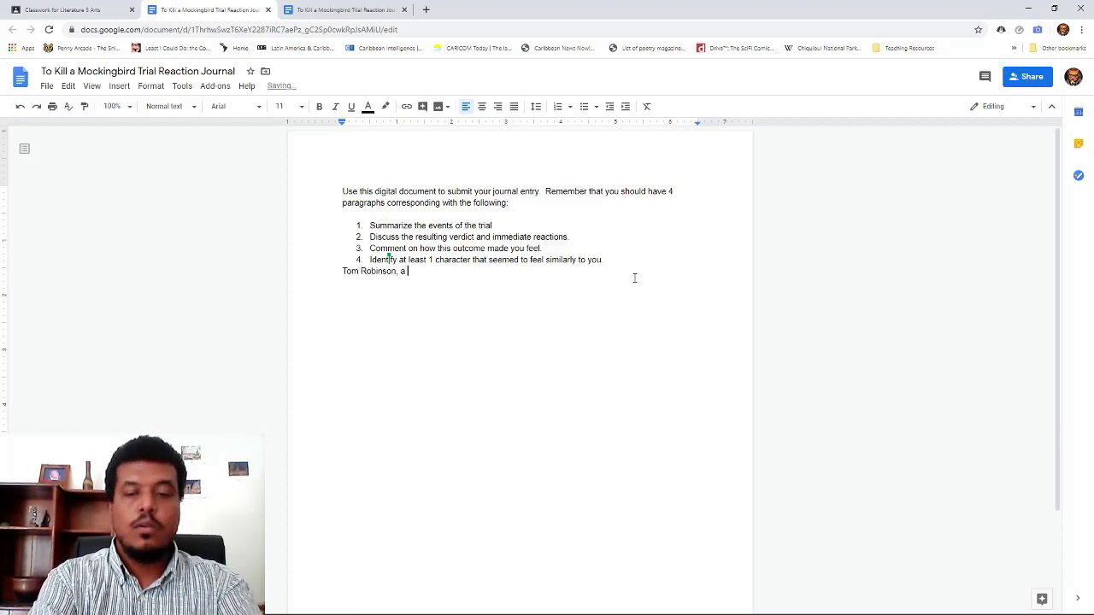
pyautogui.press('Home')
pyautogui.press('Return')
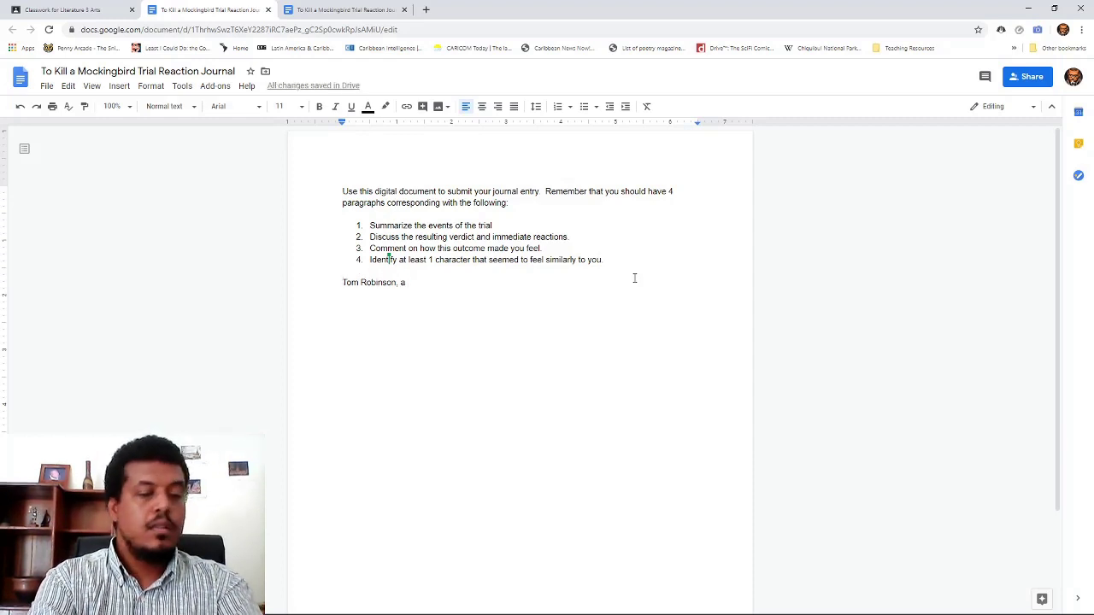
pyautogui.write('Black')
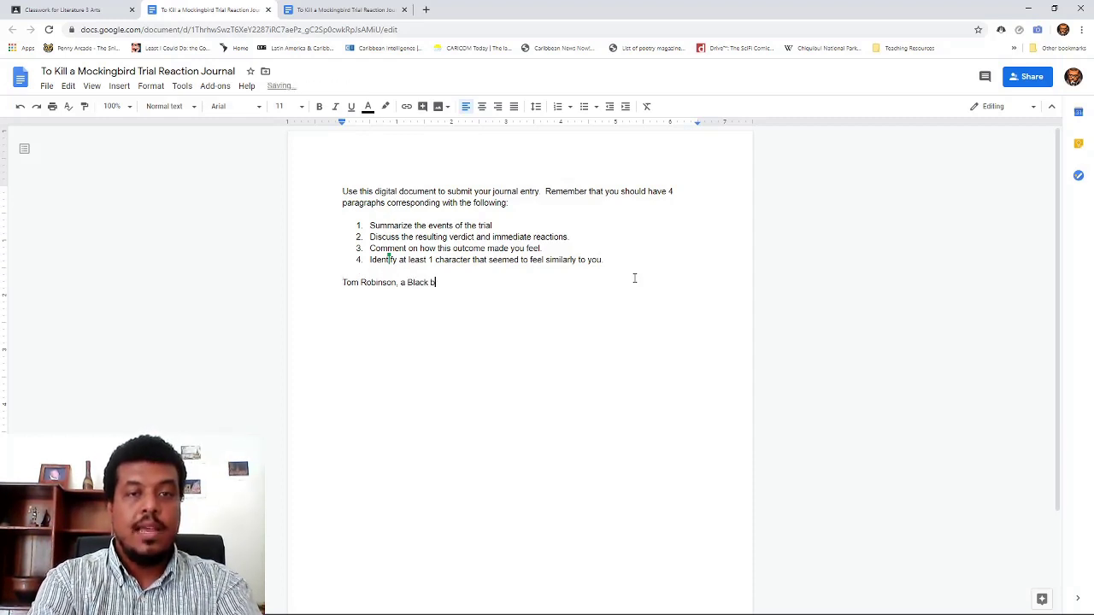
pyautogui.hotkey('ctrl', 'BackSpace')
pyautogui.write('black ')
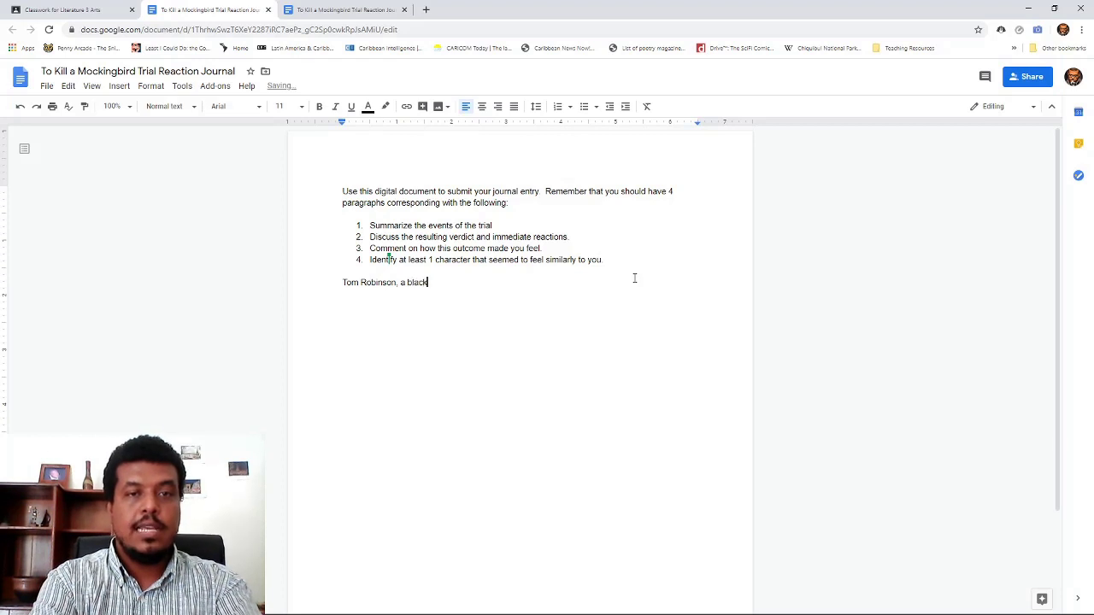
pyautogui.write('man from ')
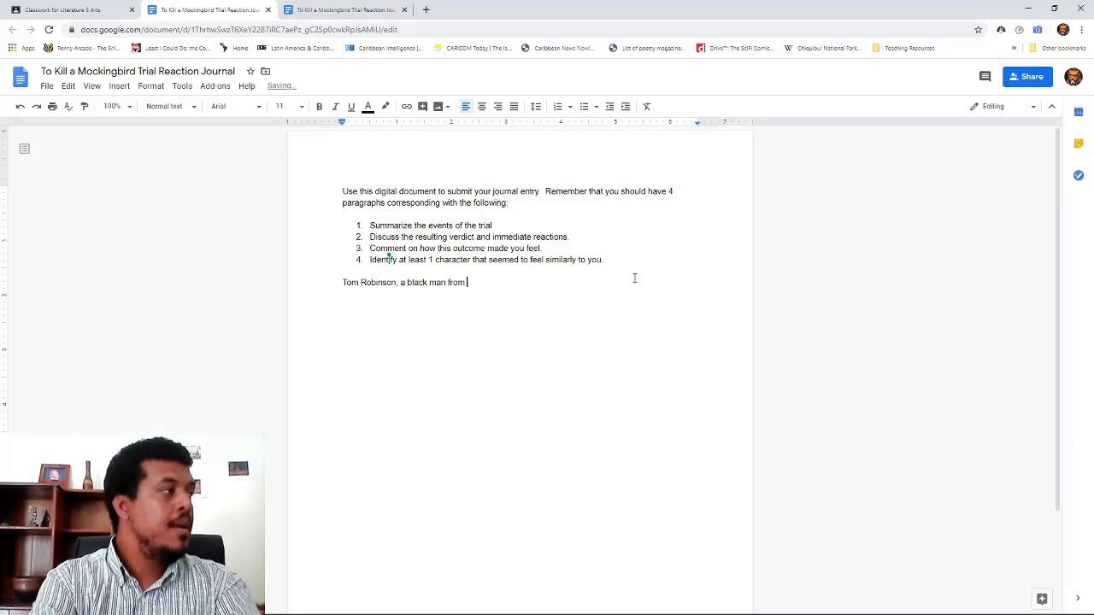
pyautogui.write('Maycomb, ')
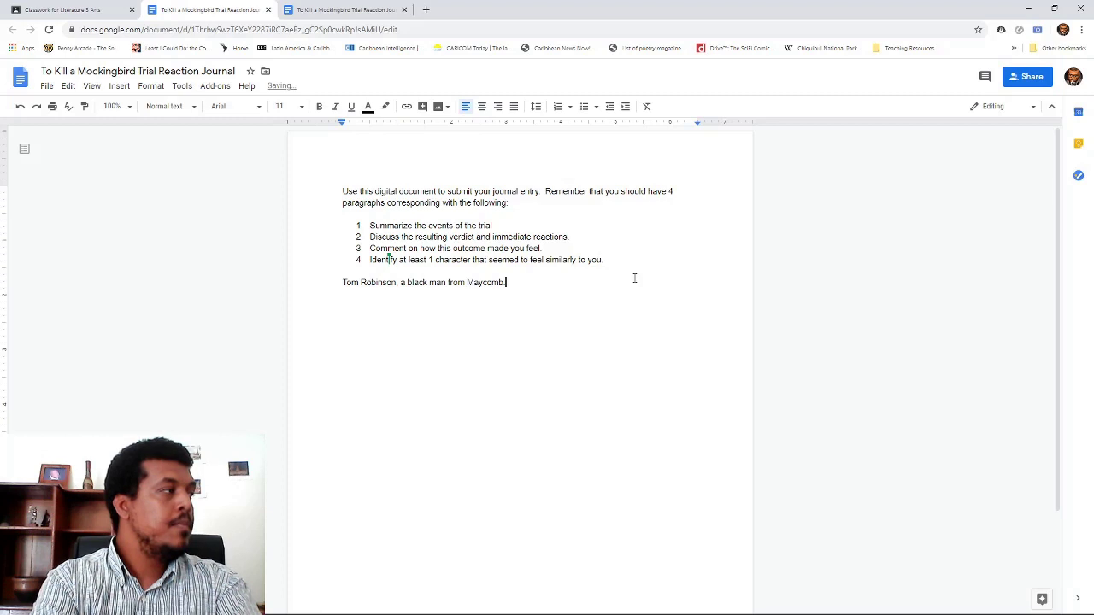
pyautogui.write('was accus')
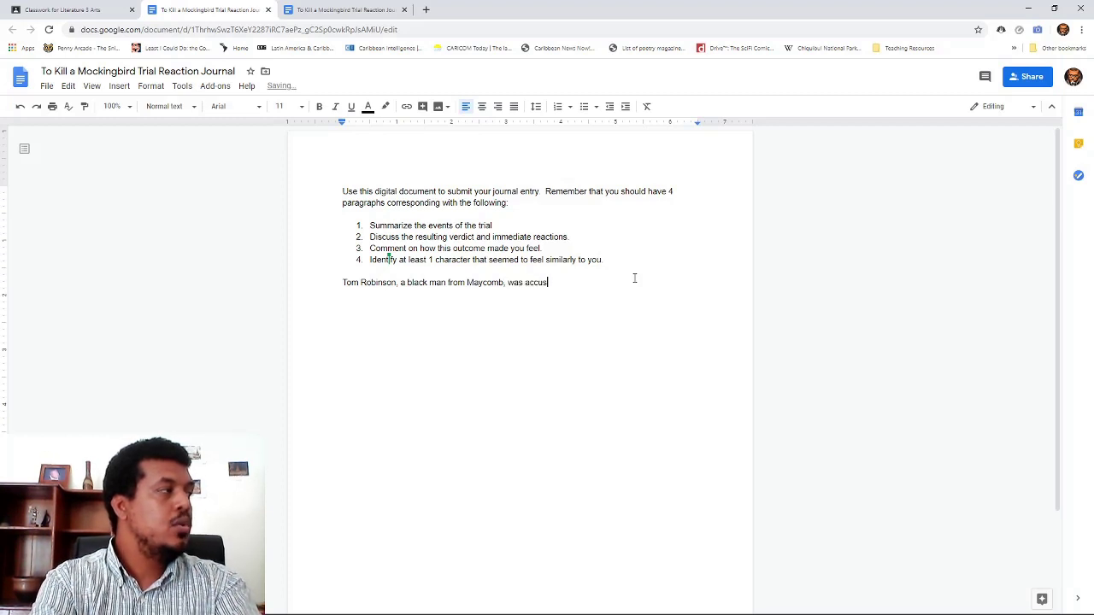
pyautogui.write('ed of ')
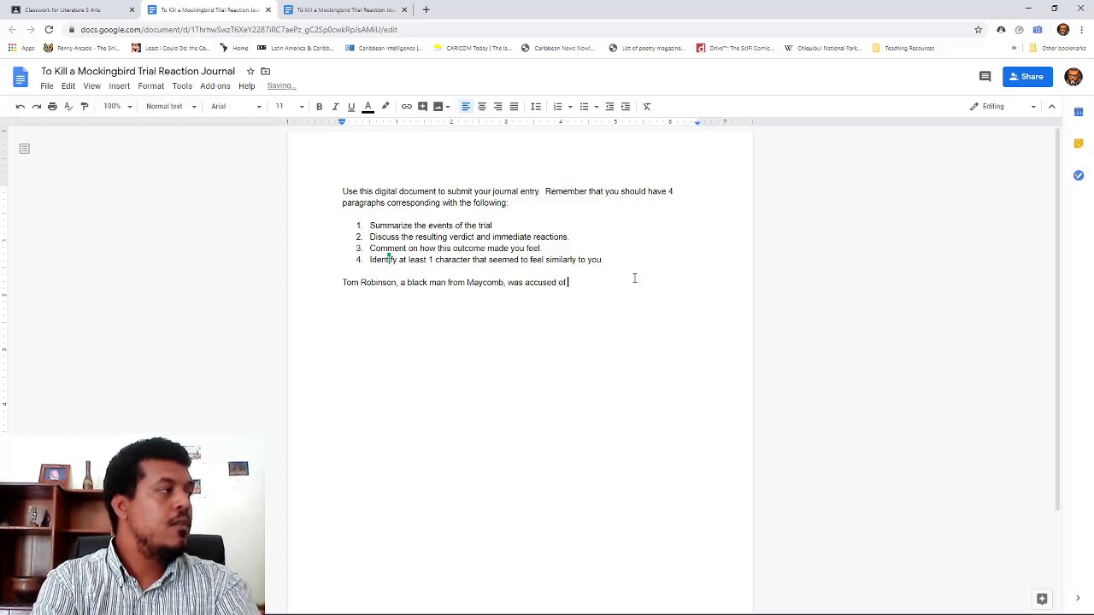
pyautogui.write('raping May')
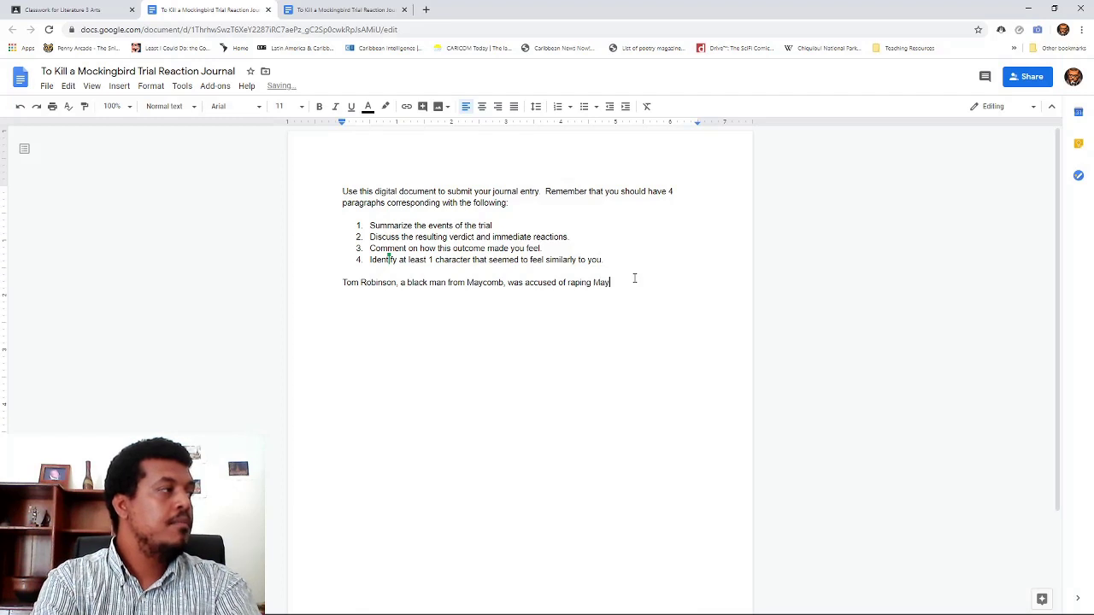
pyautogui.write('ella E')
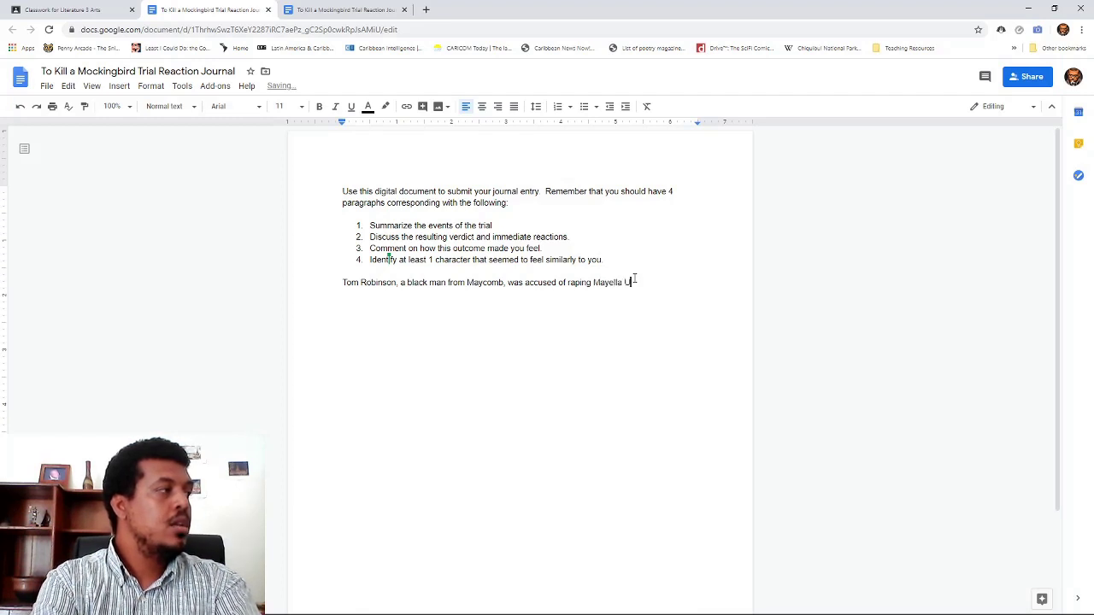
pyautogui.write('well')
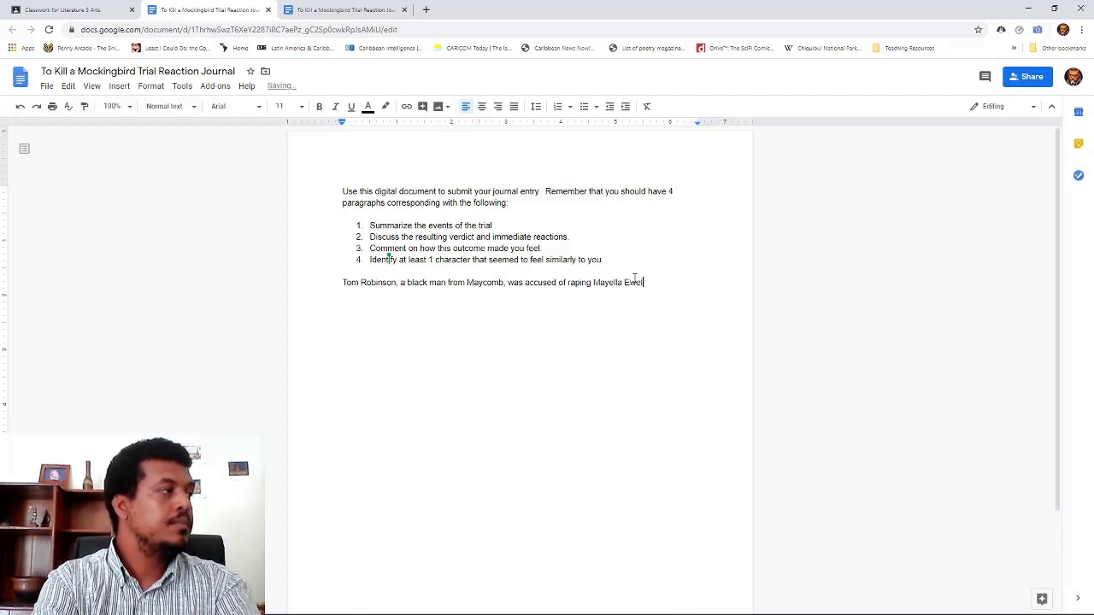
pyautogui.write('.')
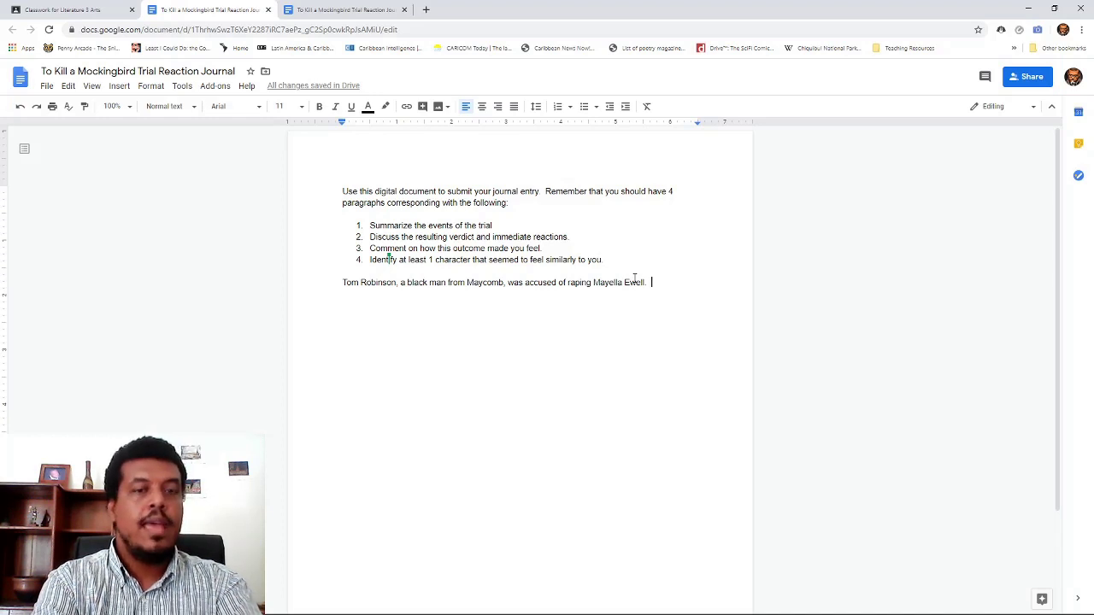
# - Add sentences on the witnesses' testimony, Tom's apparent innocence, and his badly injured left arm
pyautogui.write('Heck Tate,')
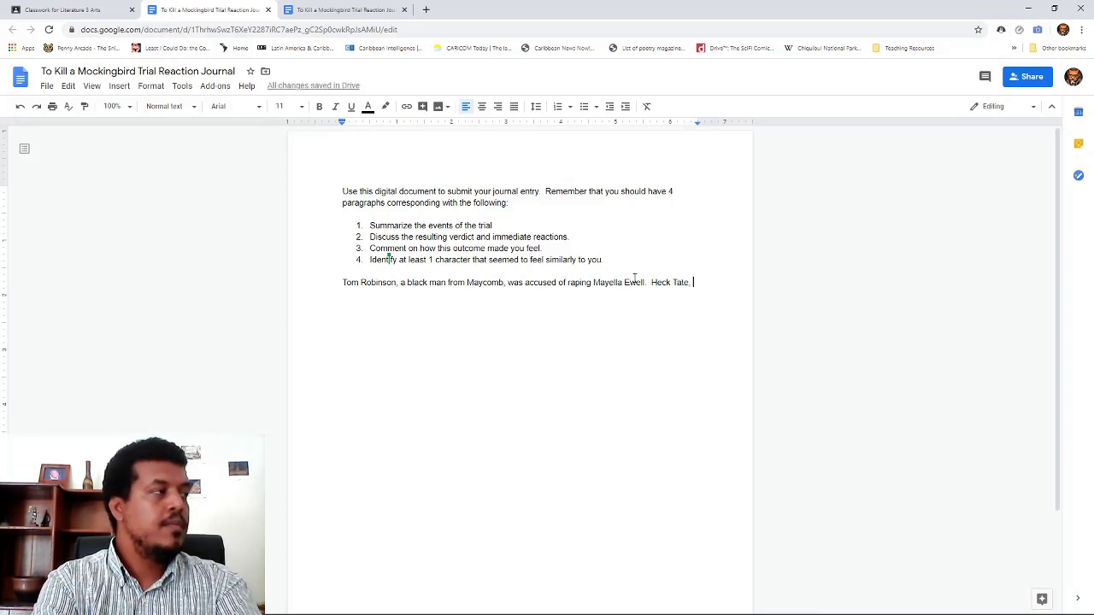
pyautogui.write('Bob ')
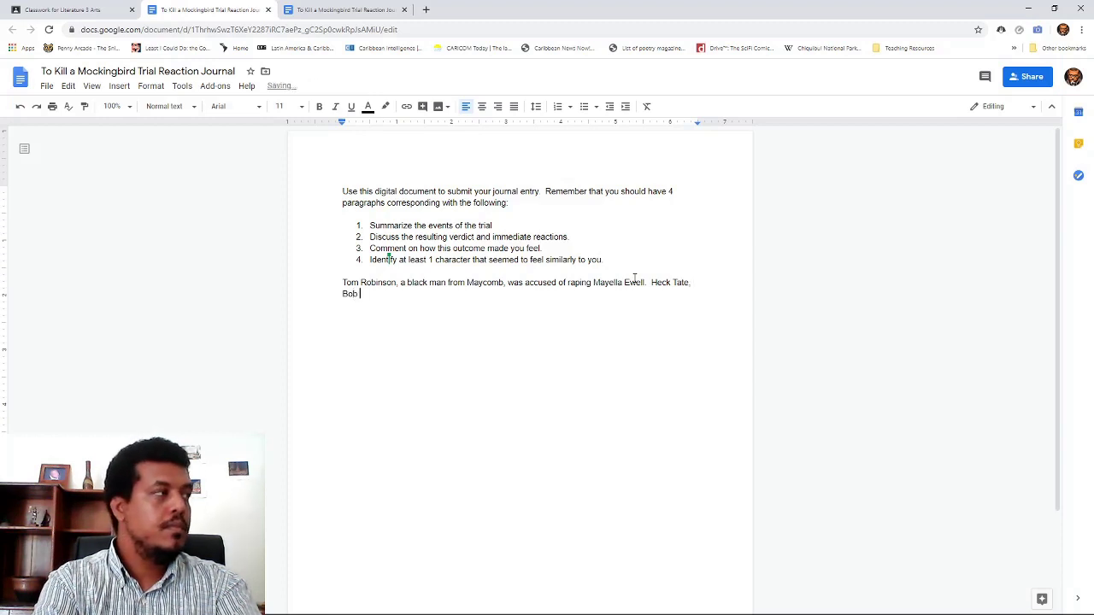
pyautogui.write('Ewell')
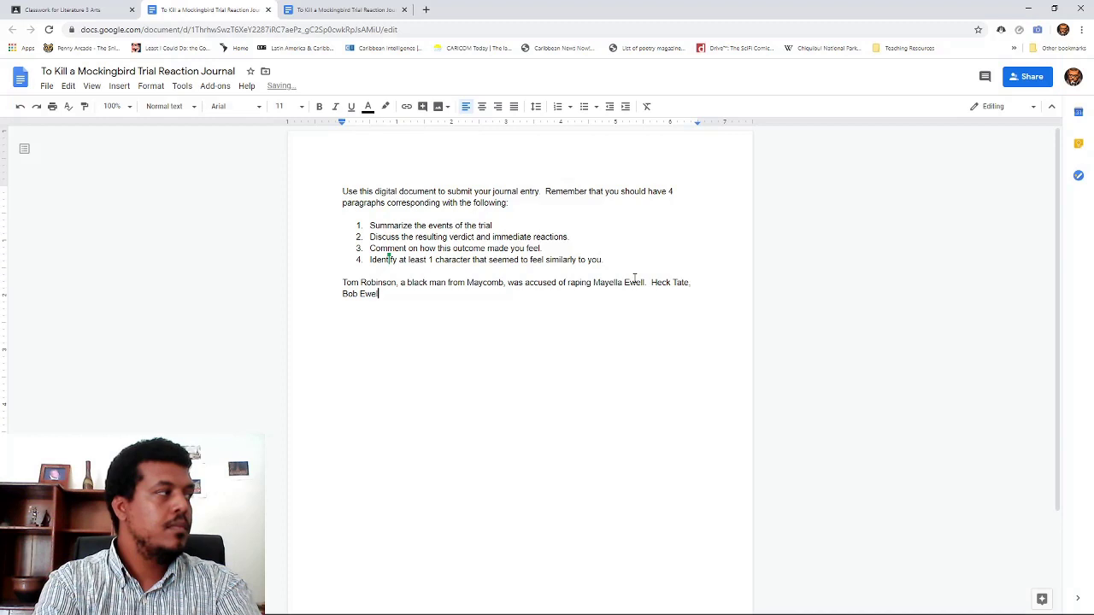
pyautogui.write(', May')
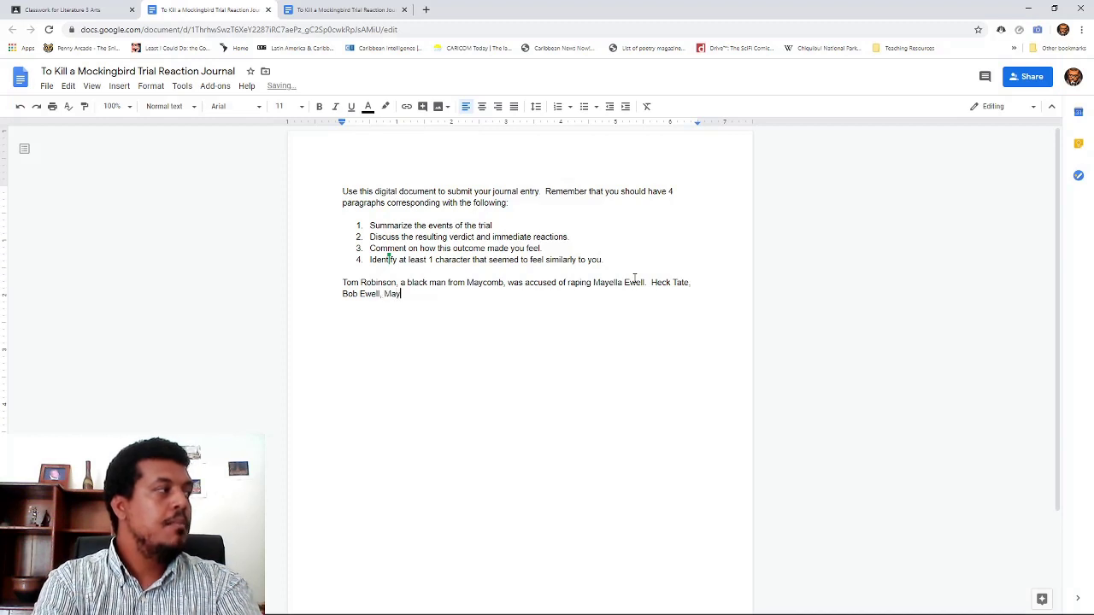
pyautogui.write('ella Ew')
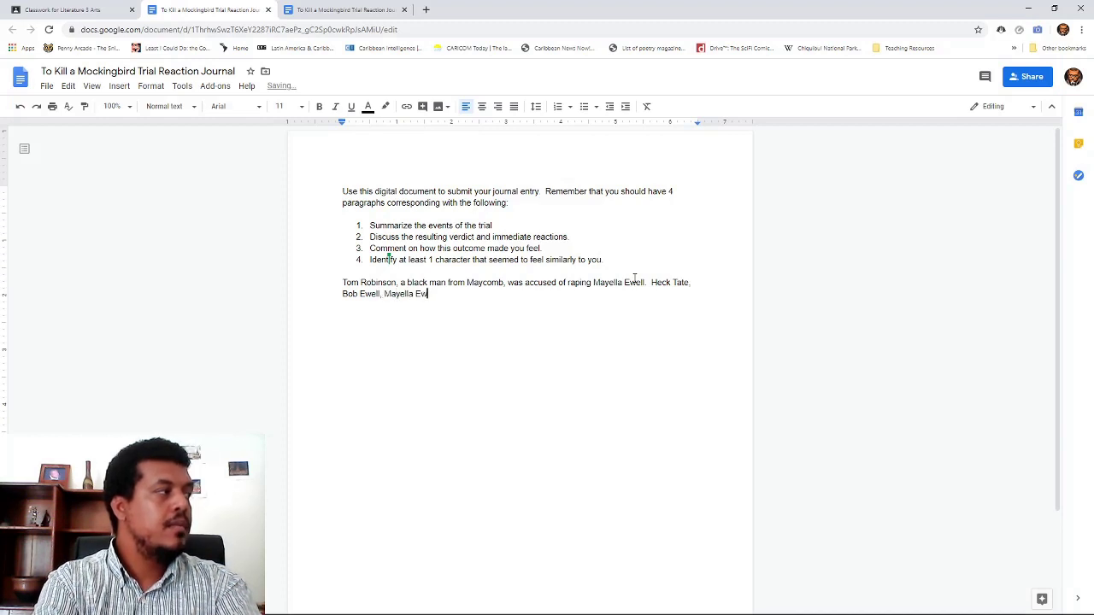
pyautogui.write('ell, and T')
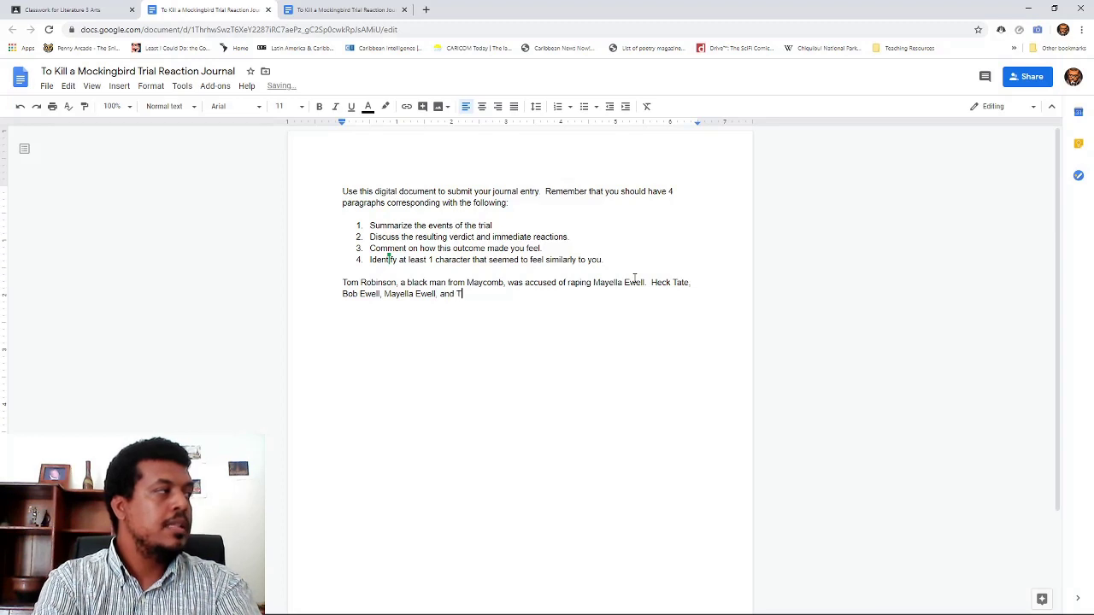
pyautogui.write('om Robinso')
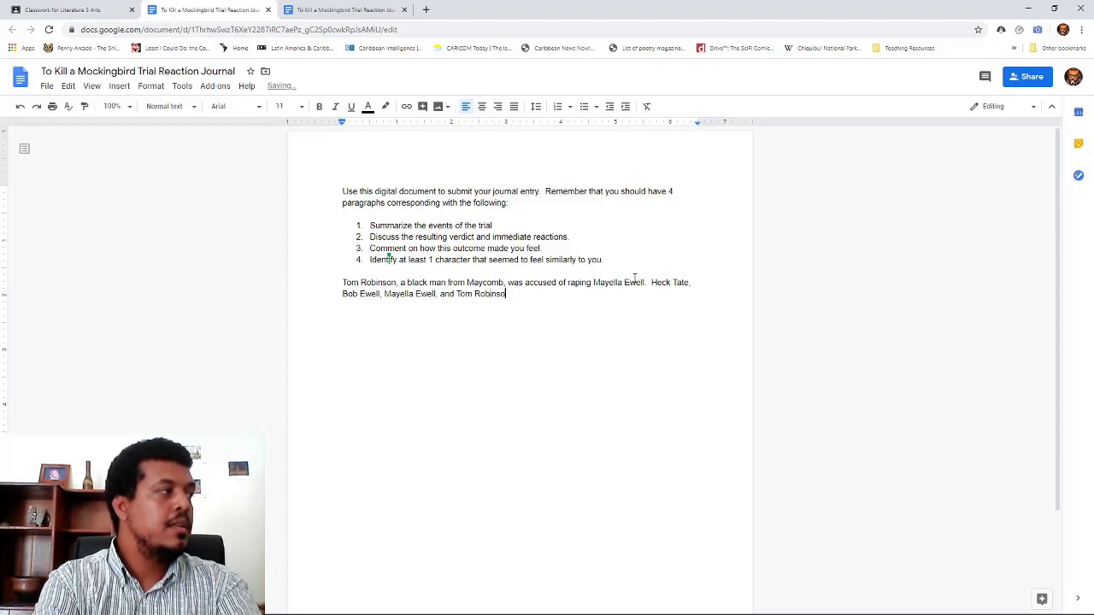
pyautogui.write('n were all')
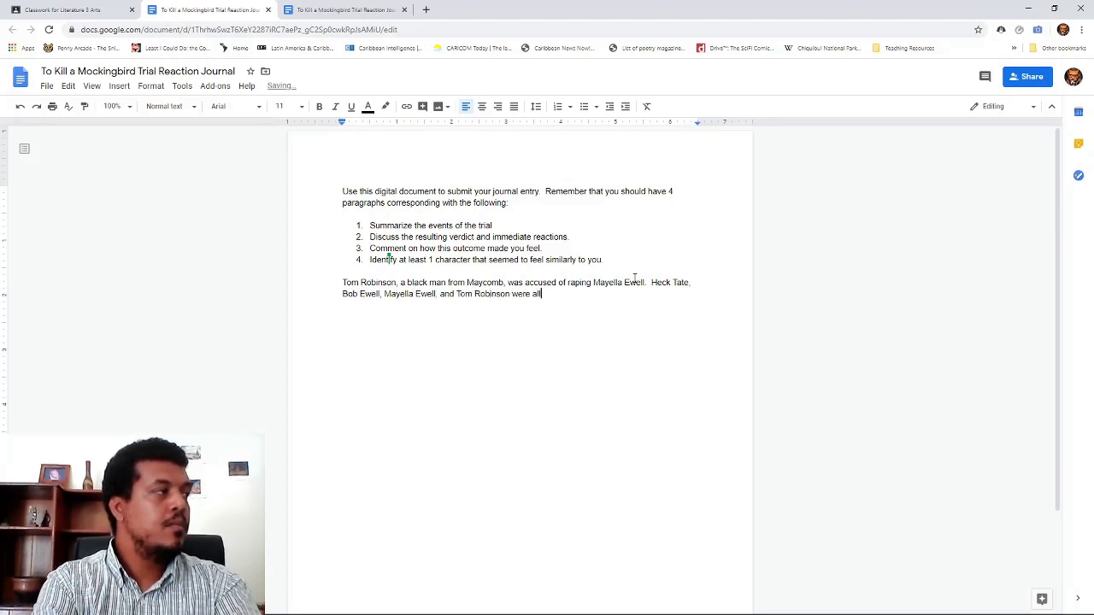
pyautogui.write(' asked to ')
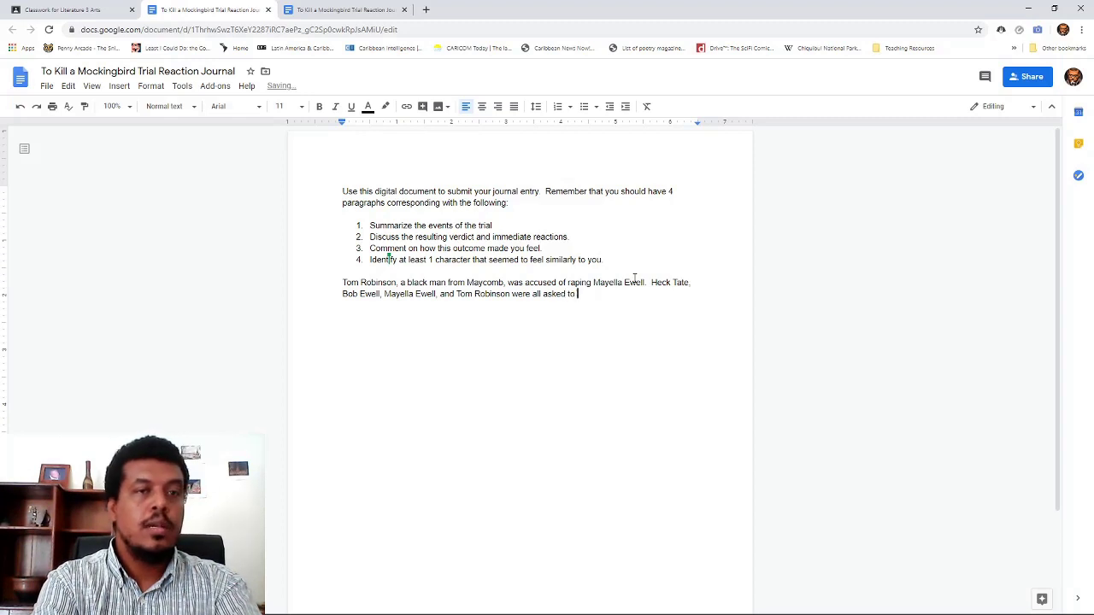
pyautogui.write('give testi')
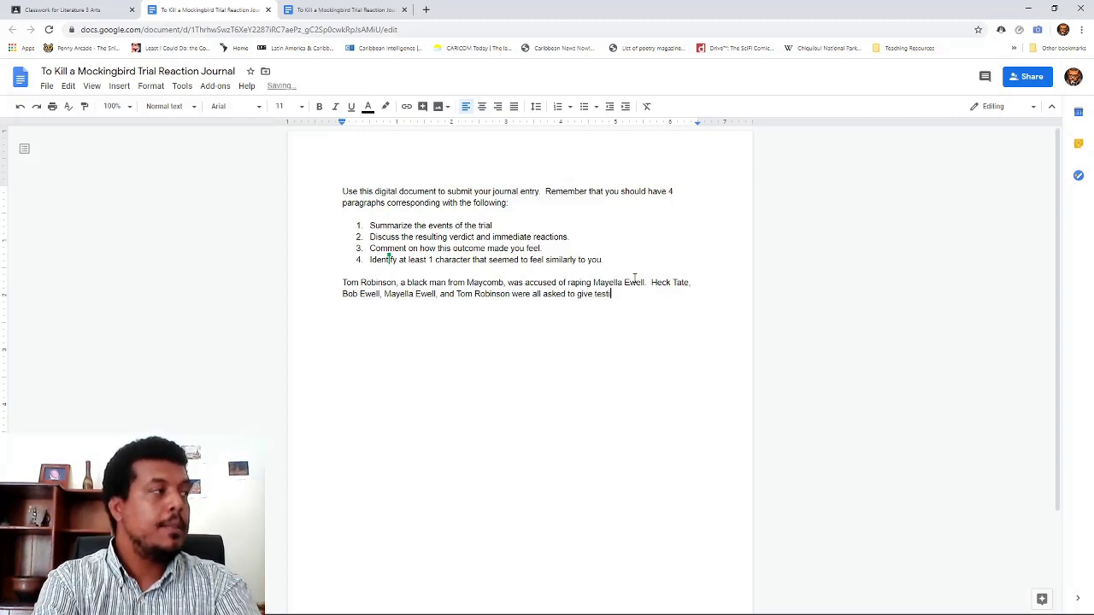
pyautogui.write('mony')
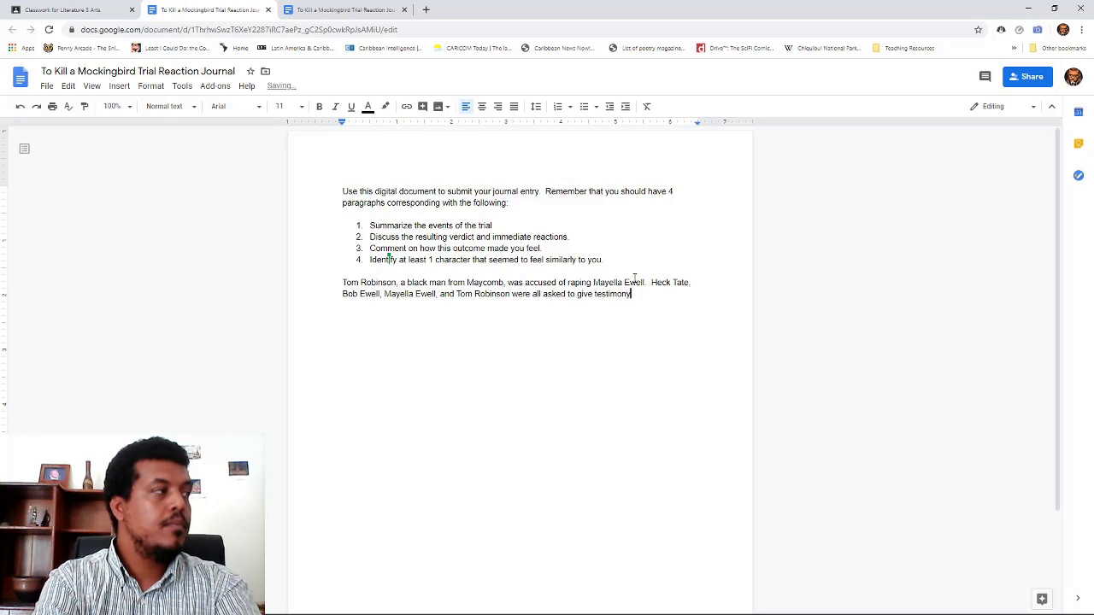
pyautogui.write(' during the')
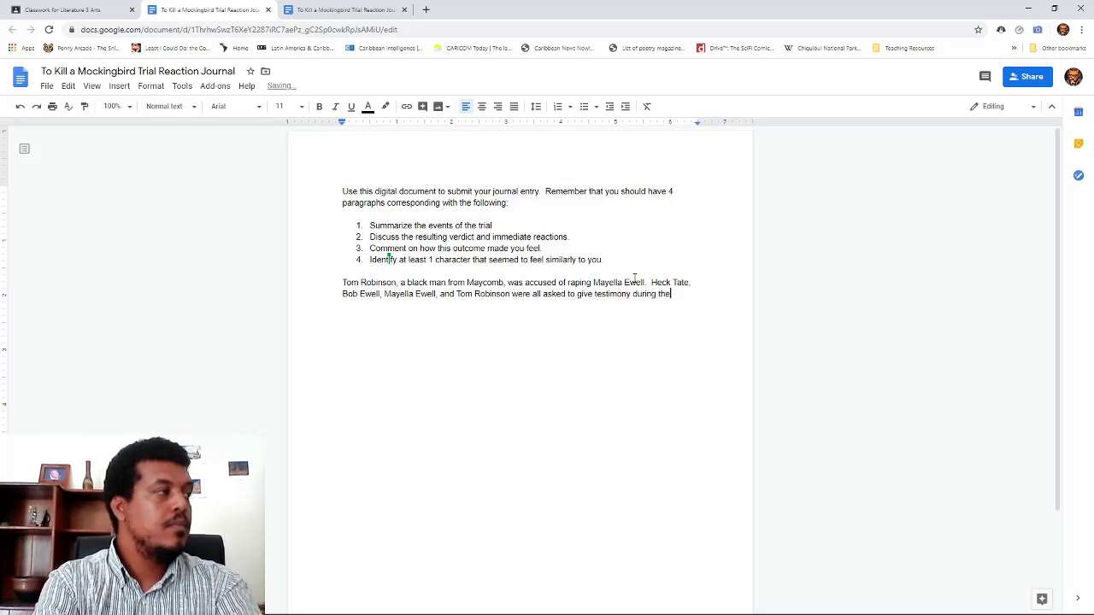
pyautogui.write(' trial.')
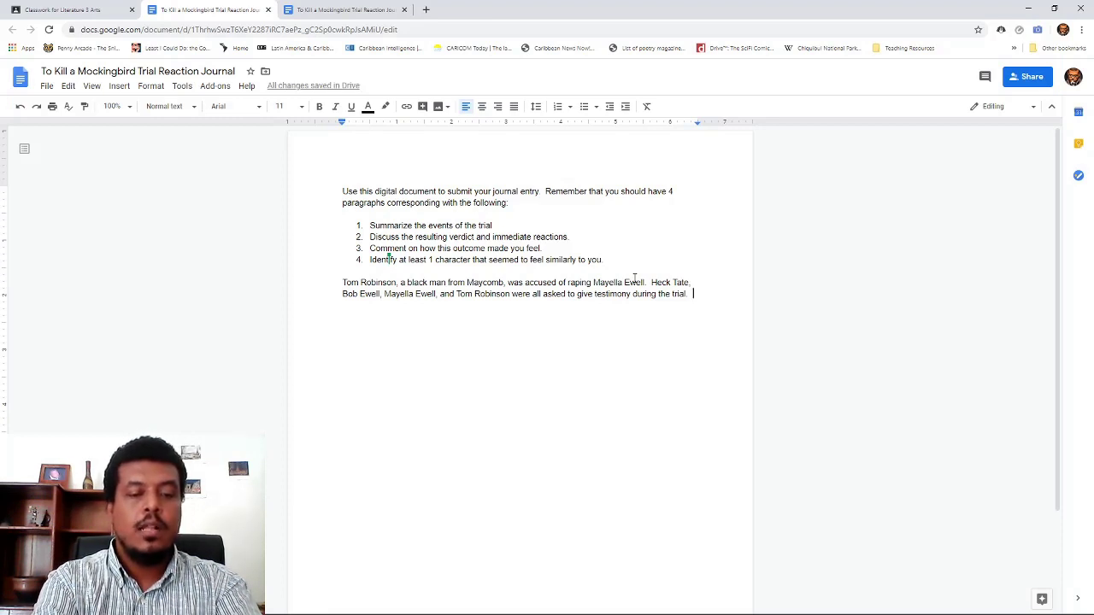
pyautogui.write('In thend')
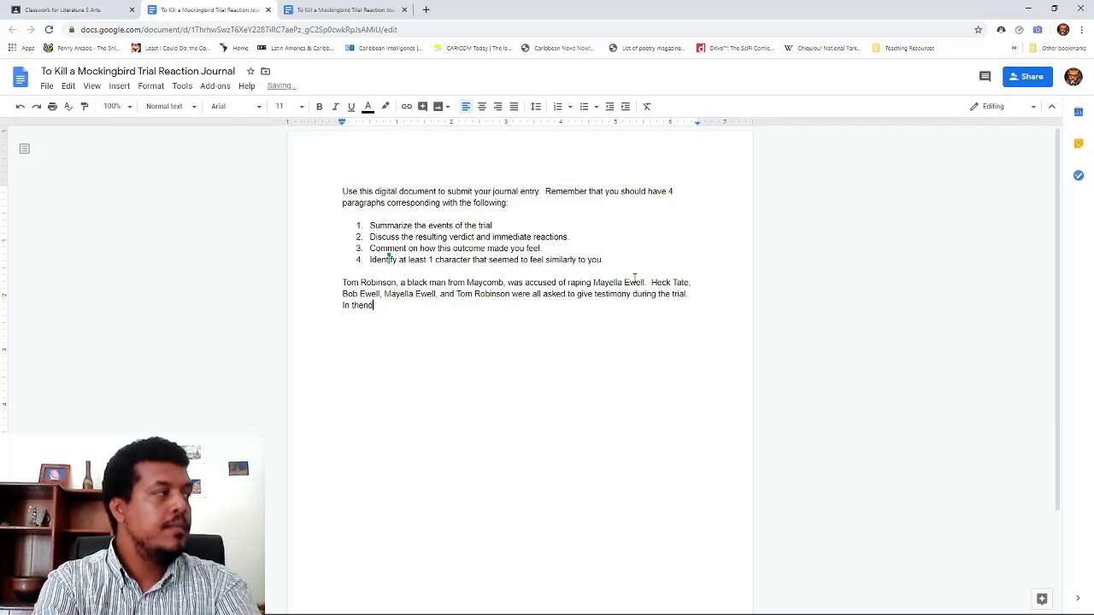
pyautogui.press('BackSpace')
pyautogui.press('BackSpace')
pyautogui.write('end, it ')
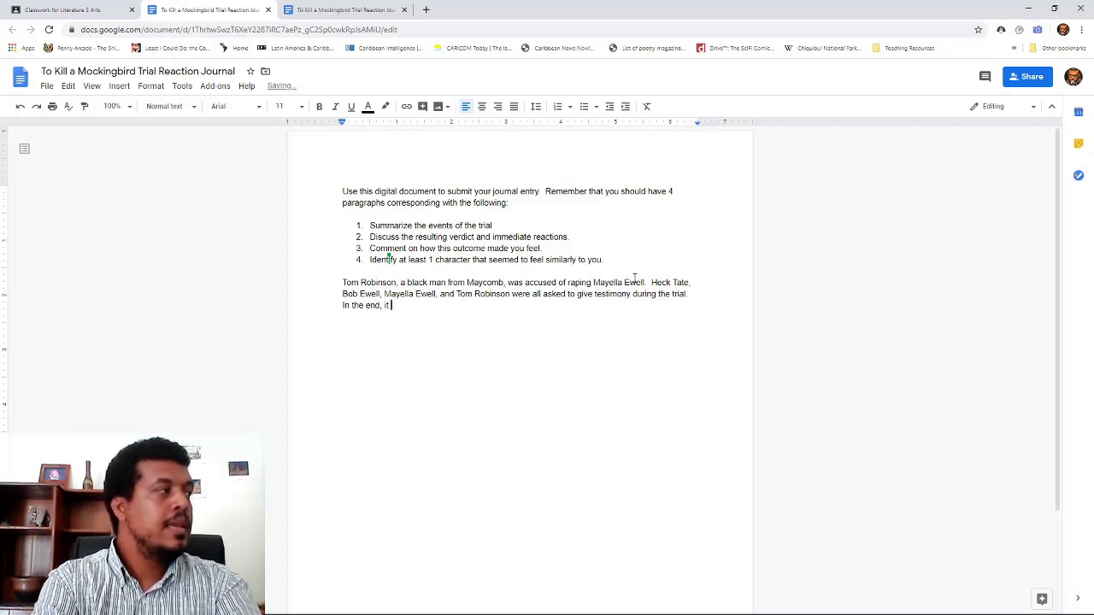
pyautogui.write('seemed o')
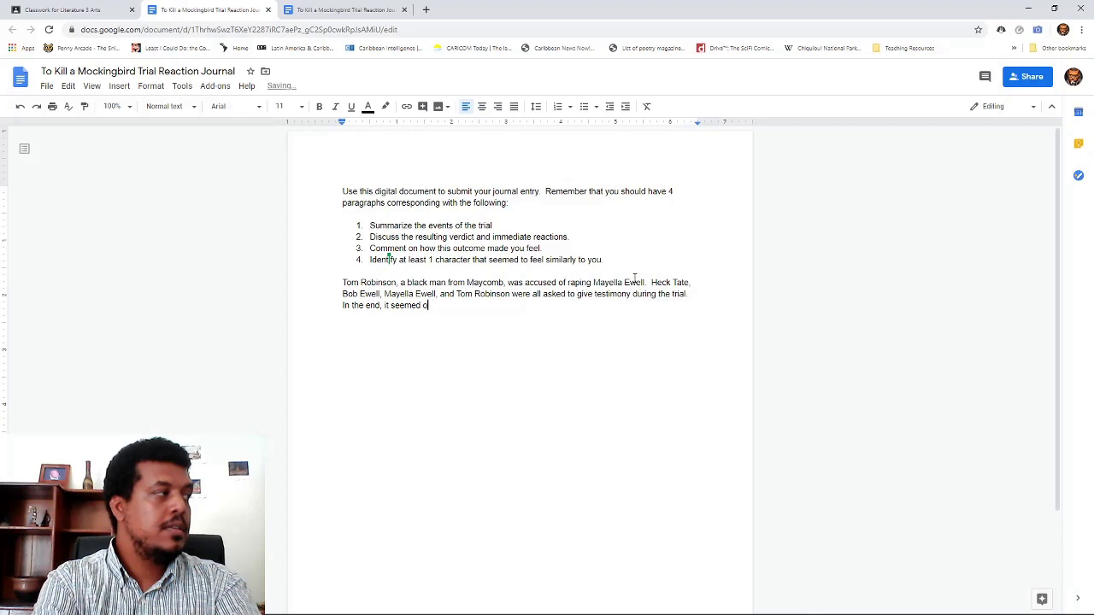
pyautogui.write('bvious that ')
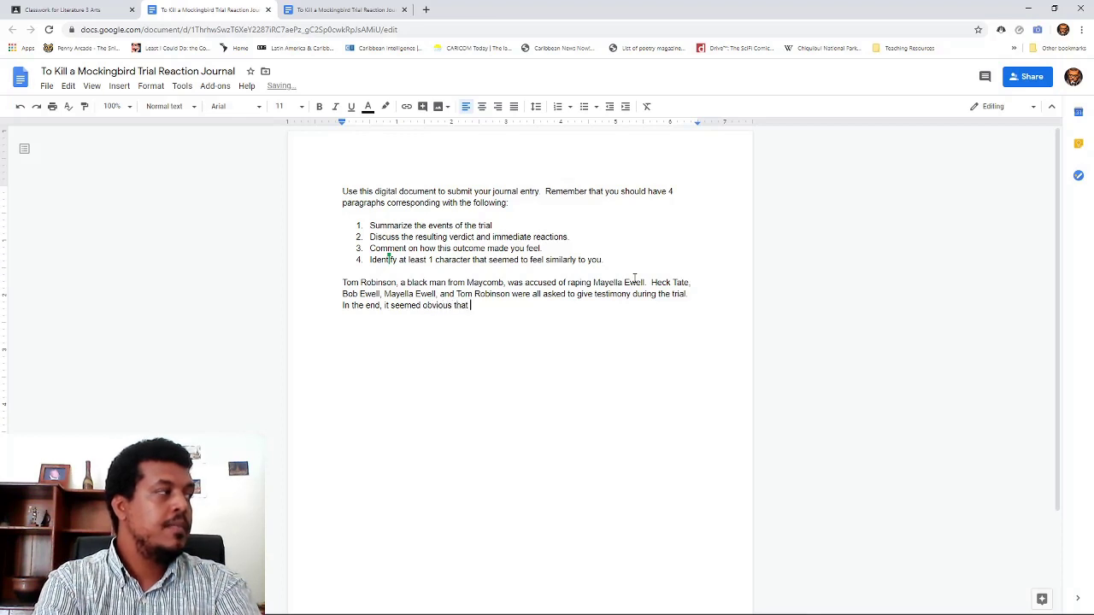
pyautogui.write('Tom Robin')
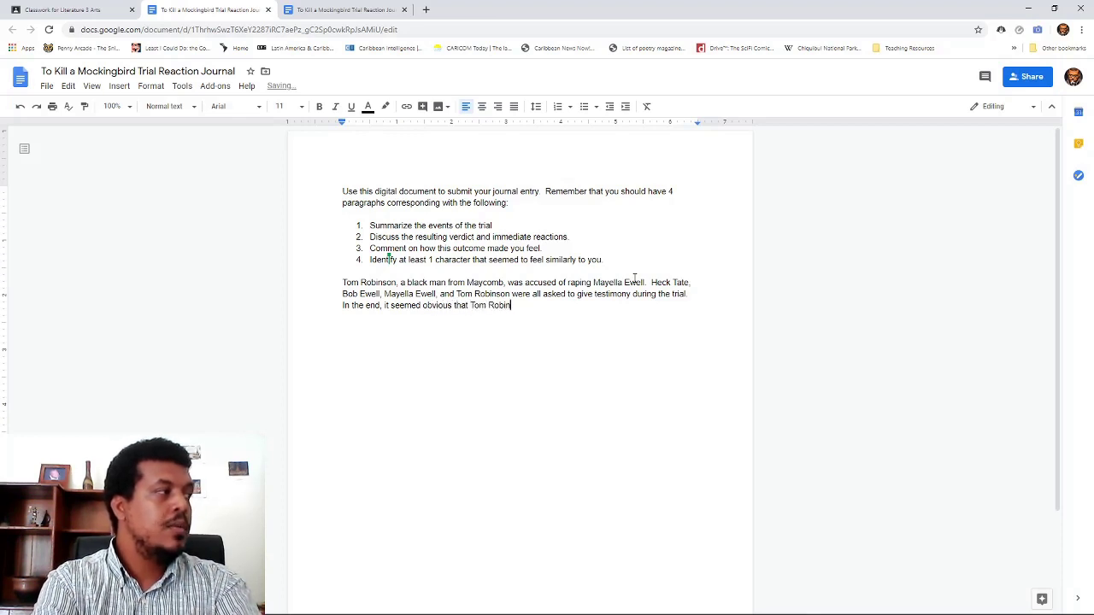
pyautogui.write('son was innocent')
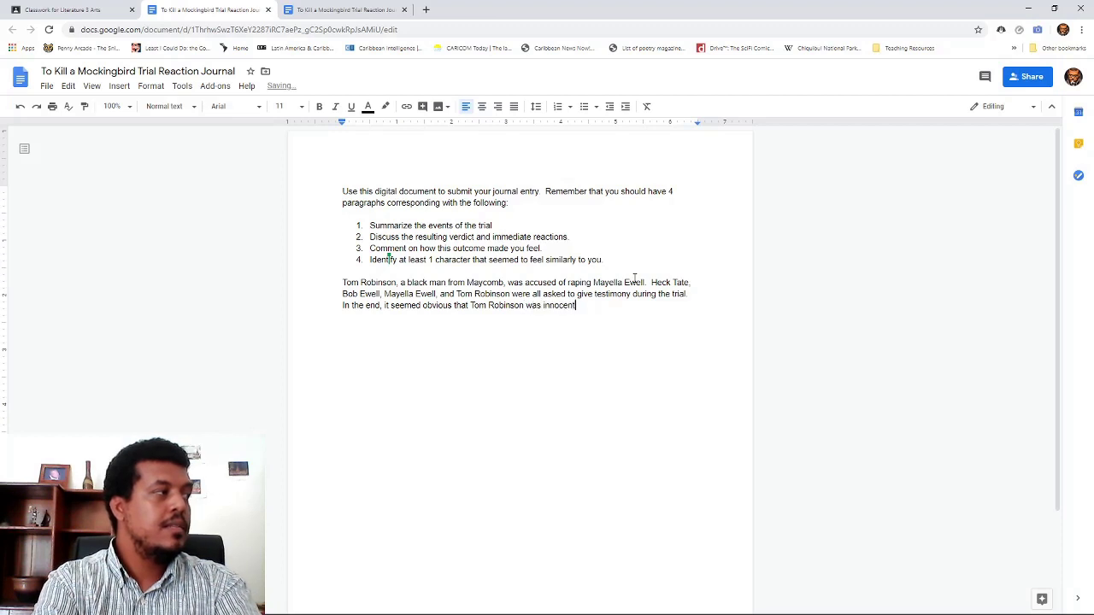
pyautogui.write('.')
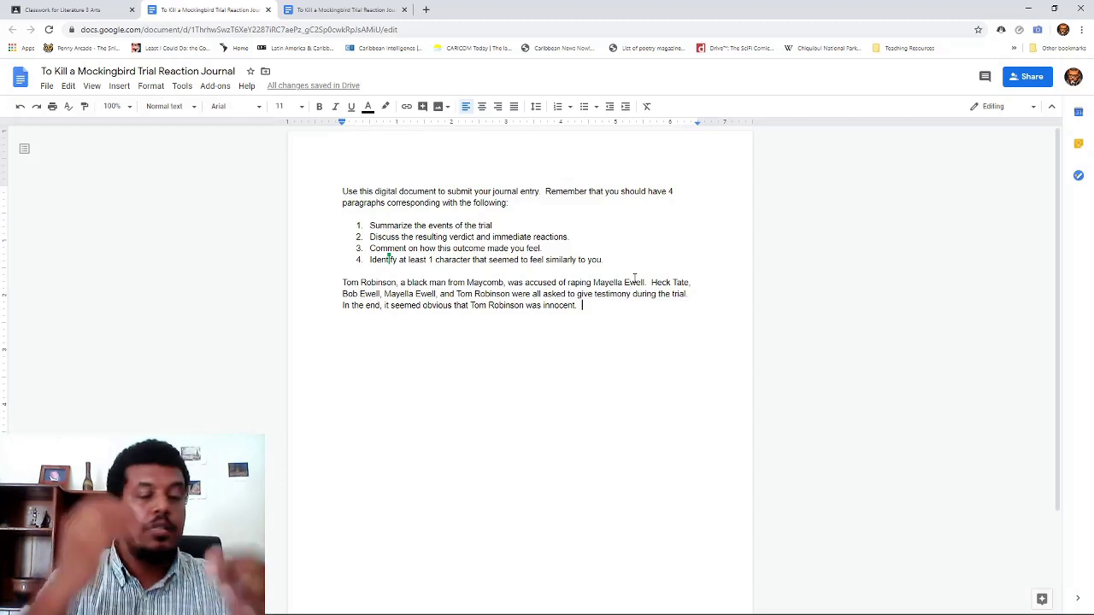
pyautogui.write('Tom')
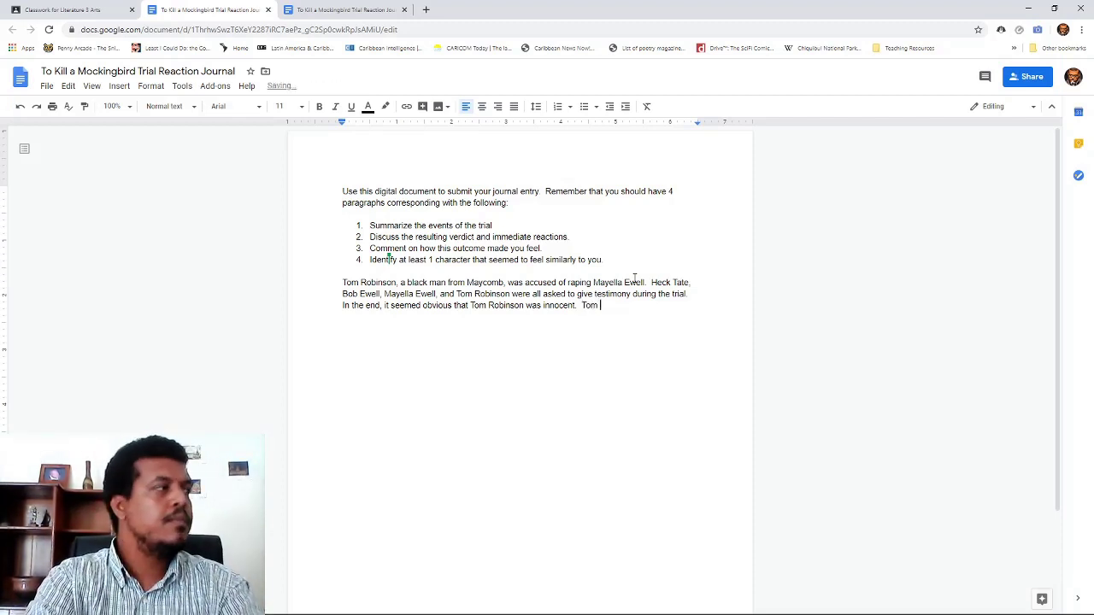
pyautogui.write('Robin')
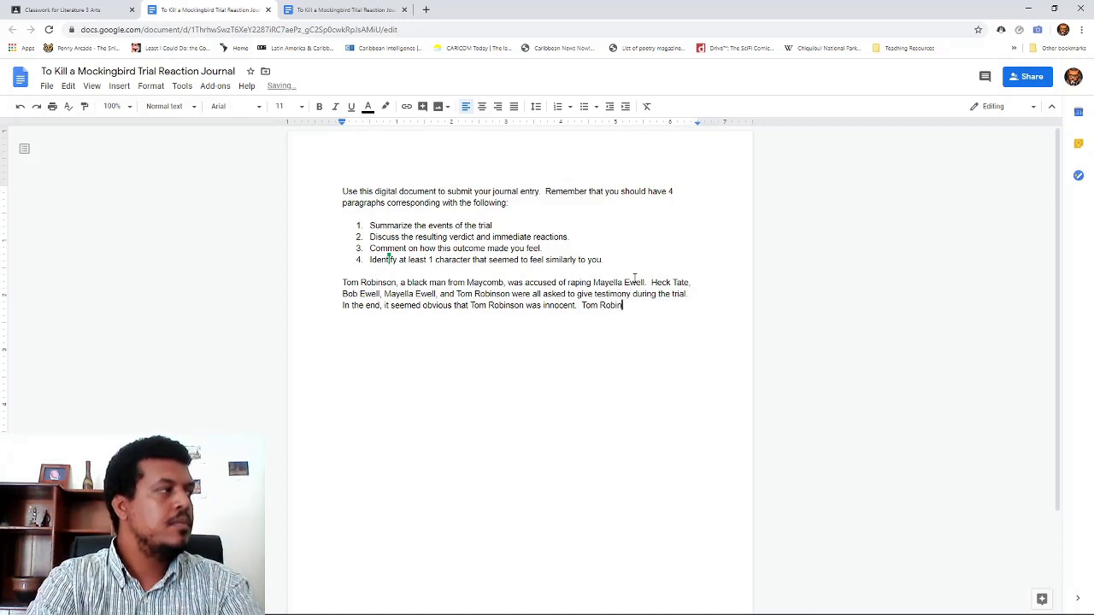
pyautogui.write("son's le")
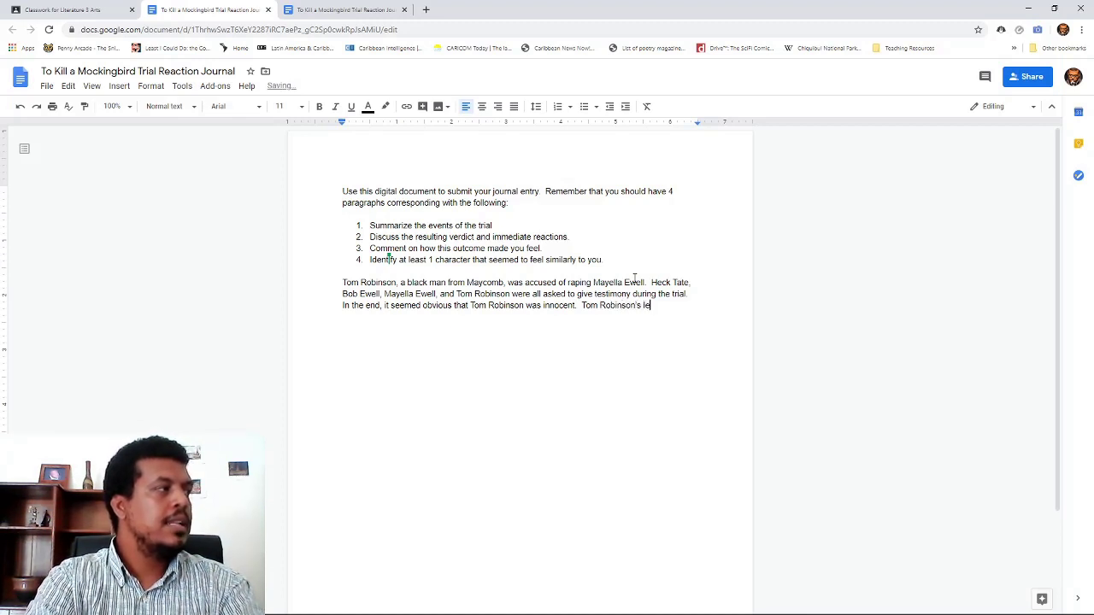
pyautogui.write('ft arm was ')
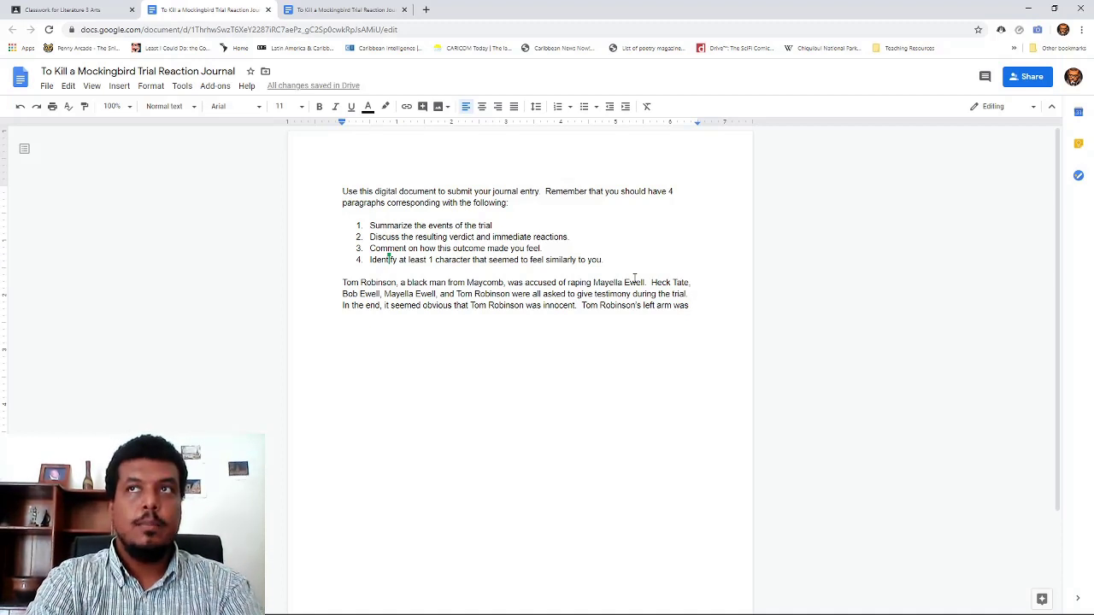
pyautogui.write('badly ')
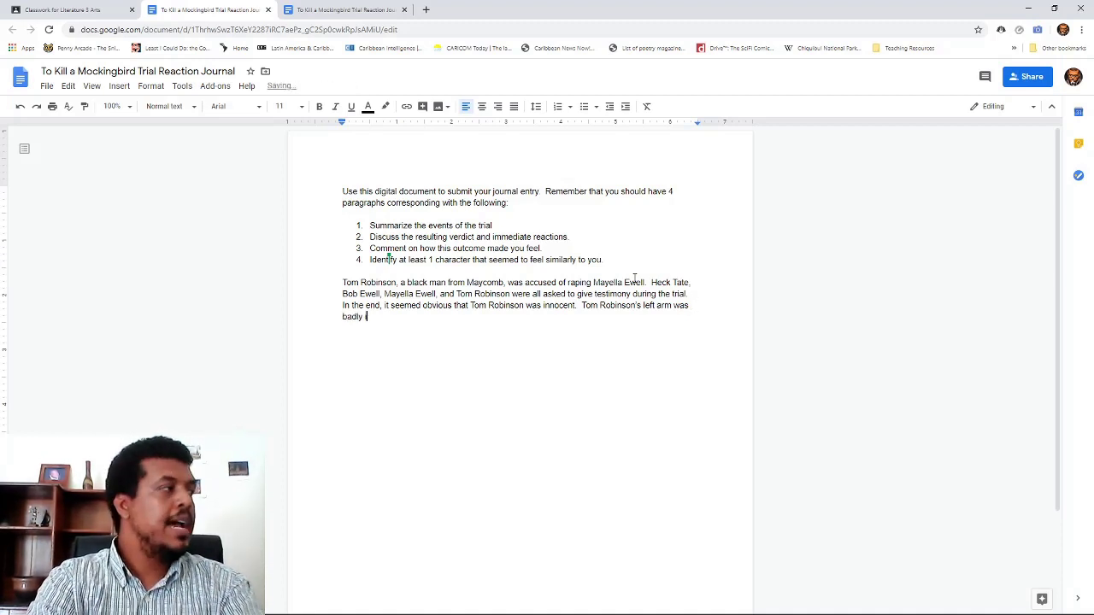
pyautogui.write('injured ')
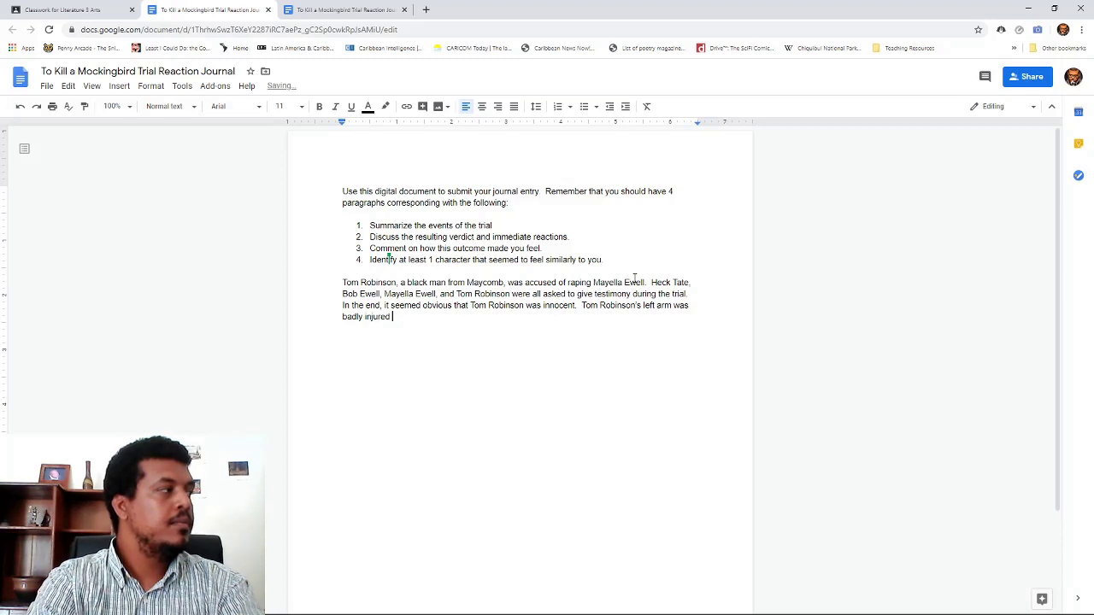
pyautogui.write('when he w')
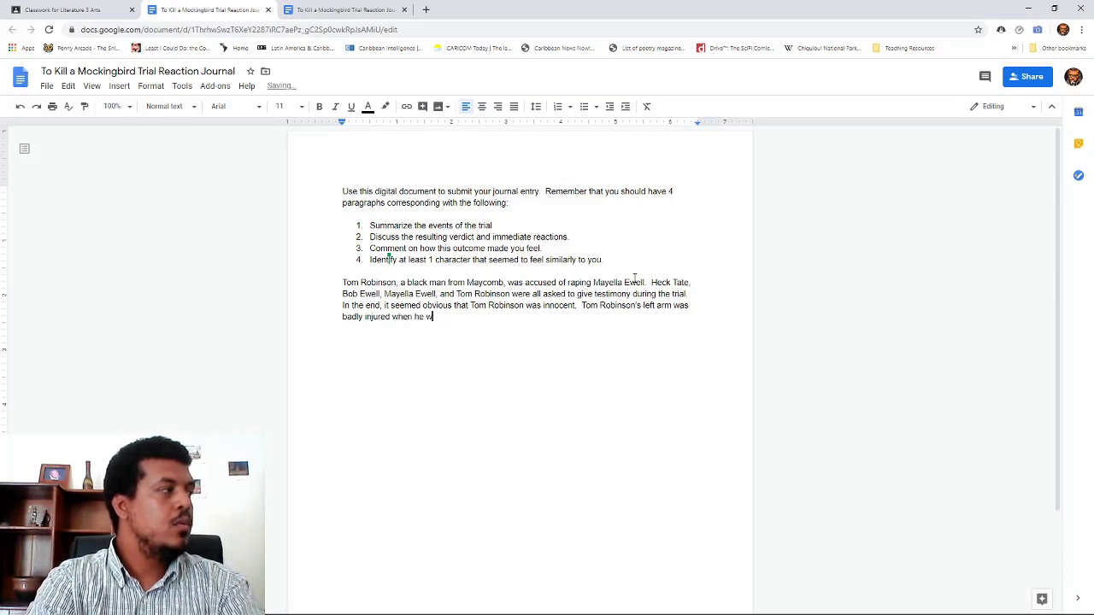
pyautogui.write('as much ')
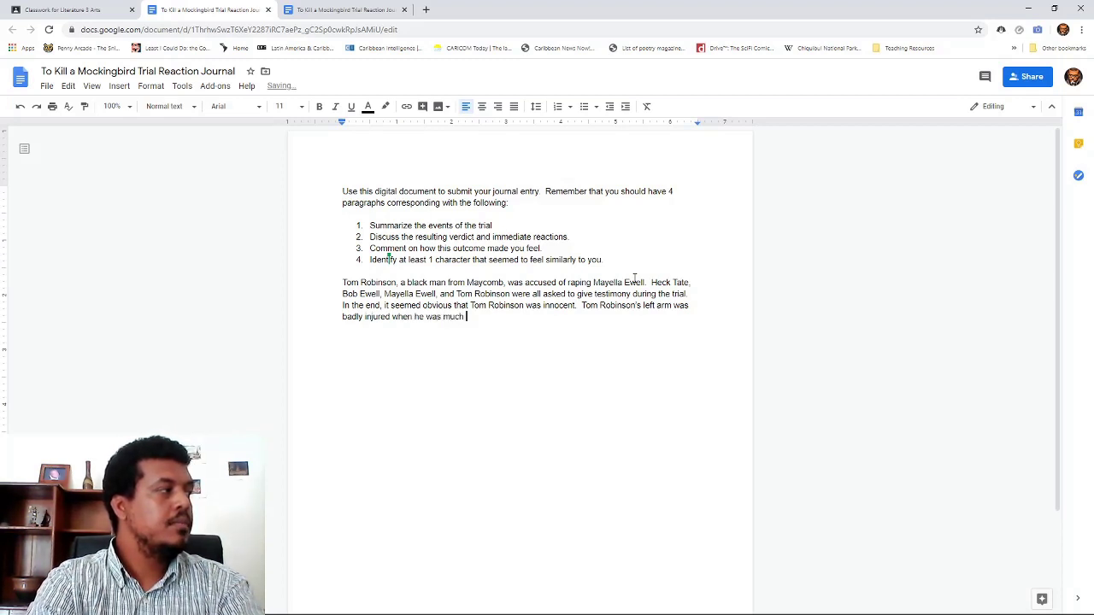
pyautogui.write('younger and he')
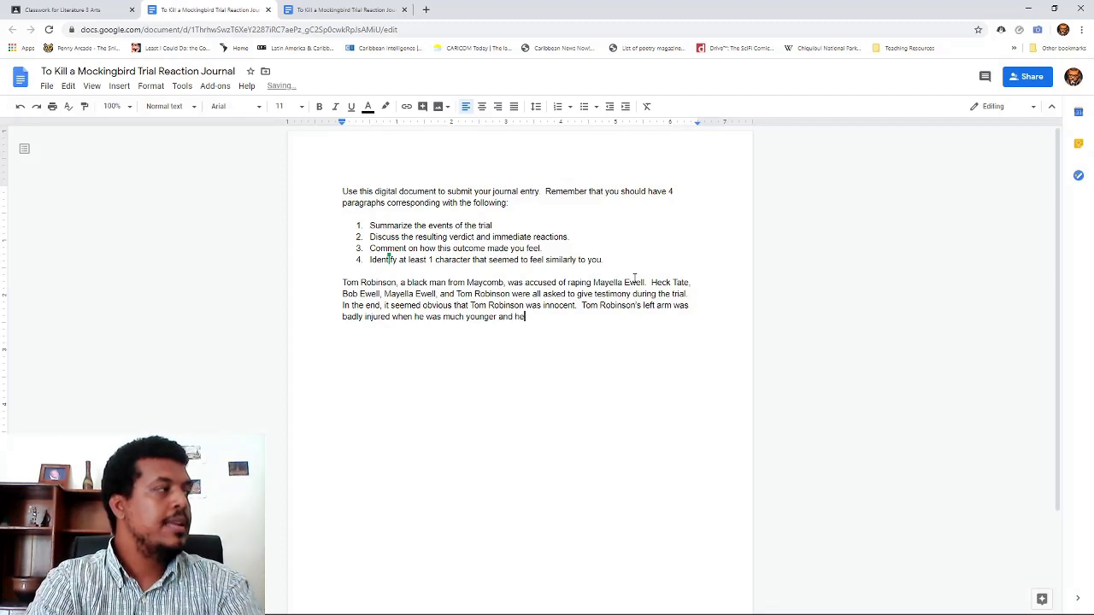
pyautogui.write(' could hard')
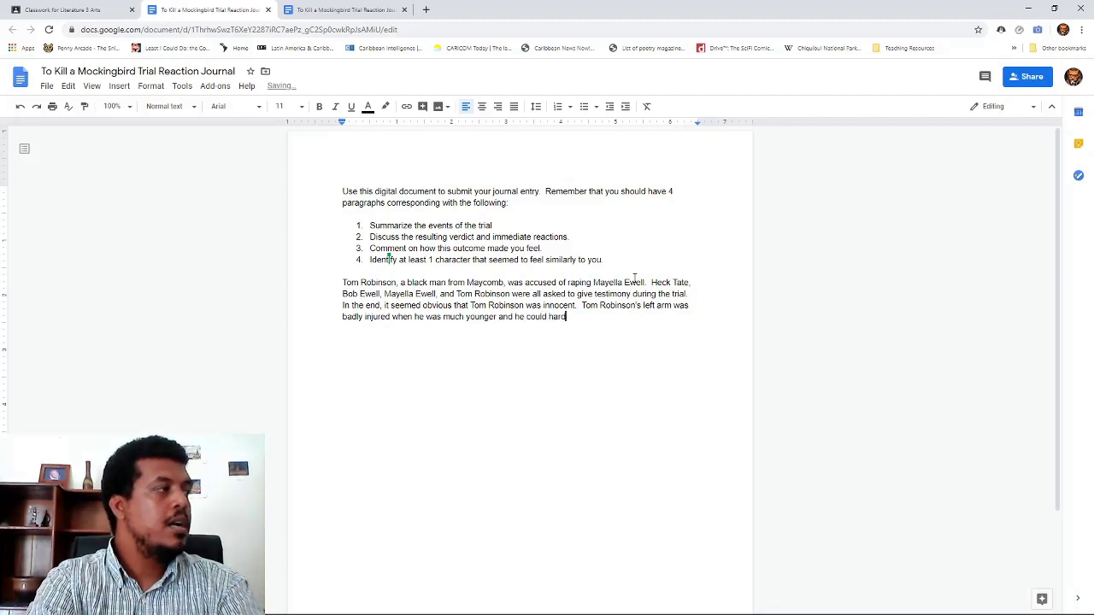
pyautogui.write('ly rai')
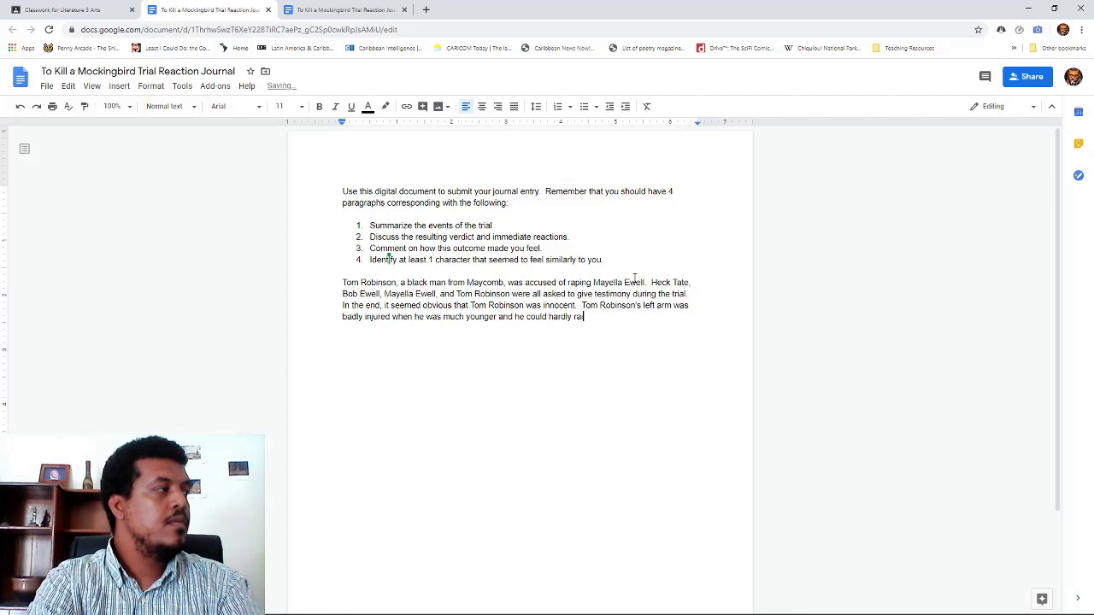
pyautogui.write('se it to ')
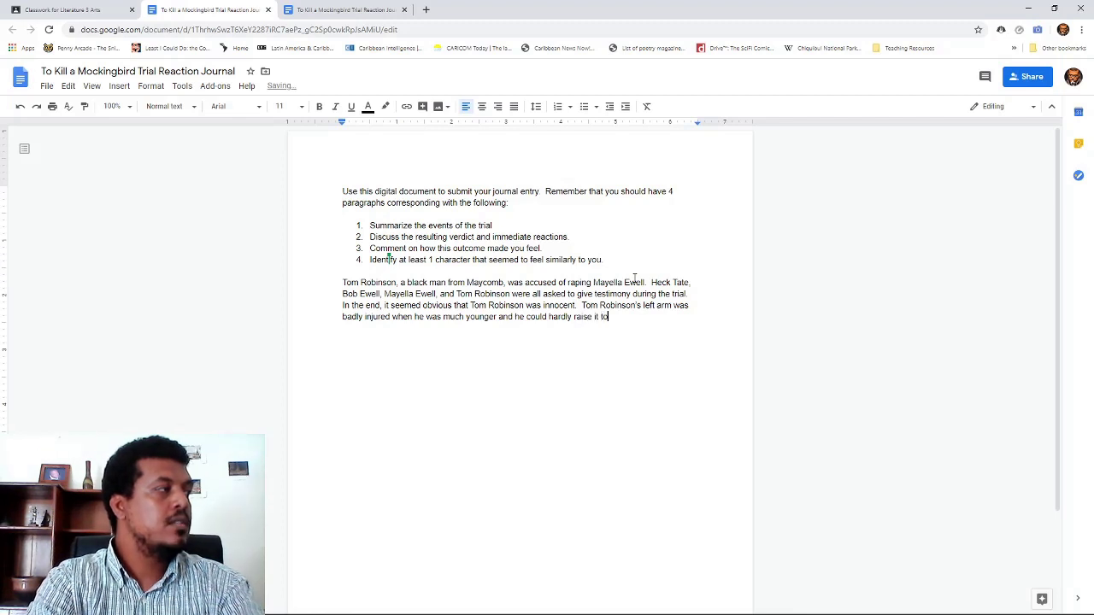
pyautogui.write('swear')
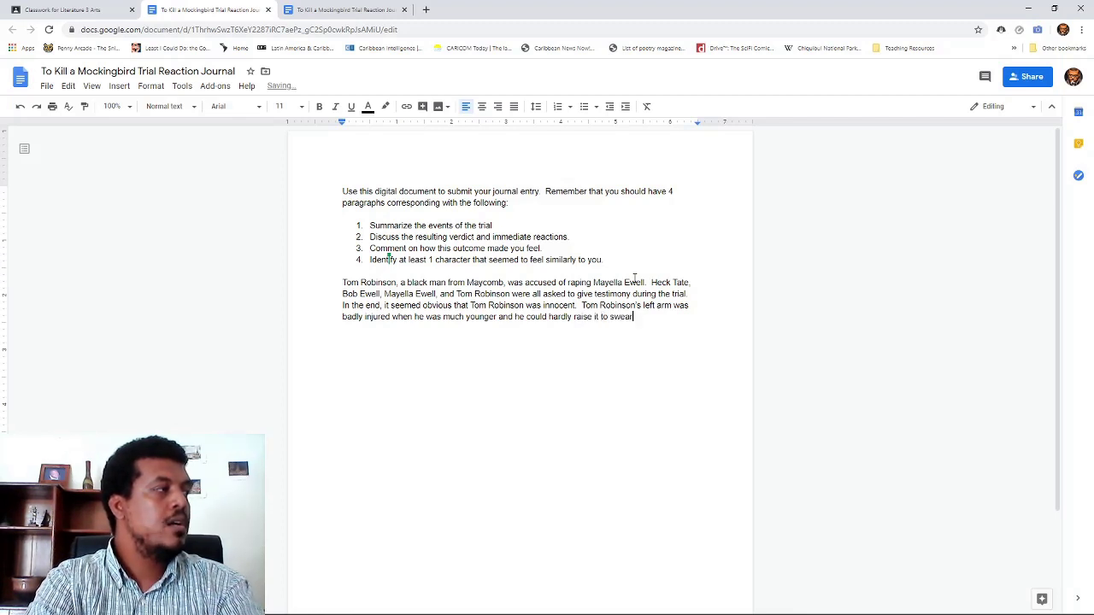
pyautogui.write(' on the bibl')
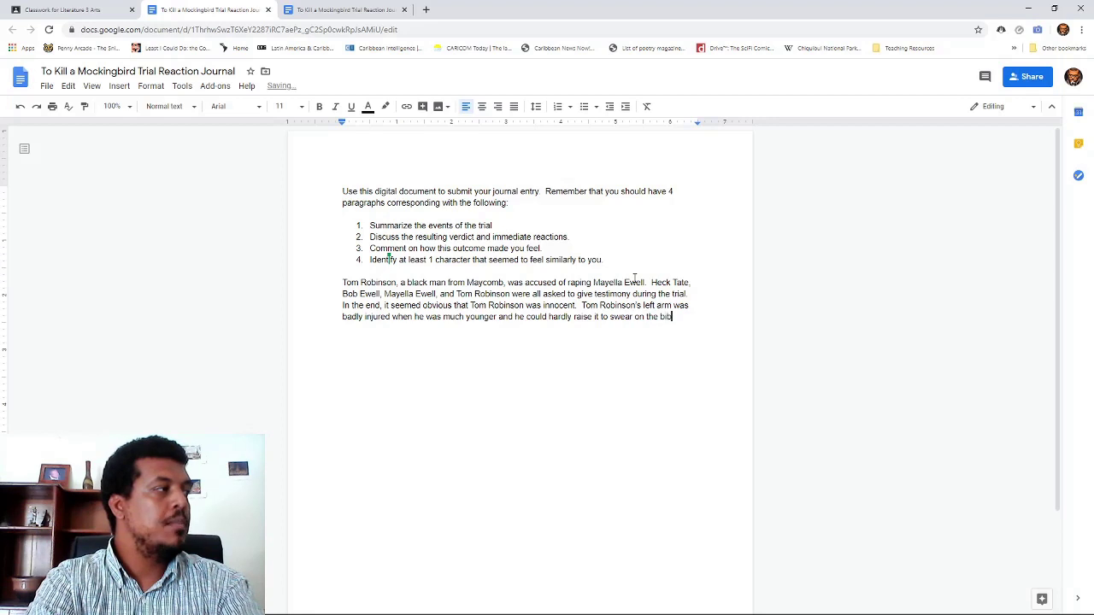
# - End the arm sentence with 'use.' and begin 'Since Mayella was injured by someone using…'
pyautogui.press('BackSpace')
pyautogui.press('BackSpace')
pyautogui.press('BackSpace')
pyautogui.press('BackSpace')
pyautogui.press('BackSpace')
pyautogui.press('BackSpace')
pyautogui.press('BackSpace')
pyautogui.press('BackSpace')
pyautogui.press('BackSpace')
pyautogui.press('BackSpace')
pyautogui.press('BackSpace')
pyautogui.press('BackSpace')
pyautogui.press('BackSpace')
pyautogui.press('BackSpace')
pyautogui.press('BackSpace')
pyautogui.press('BackSpace')
pyautogui.press('BackSpace')
pyautogui.press('BackSpace')
pyautogui.press('BackSpace')
pyautogui.press('BackSpace')
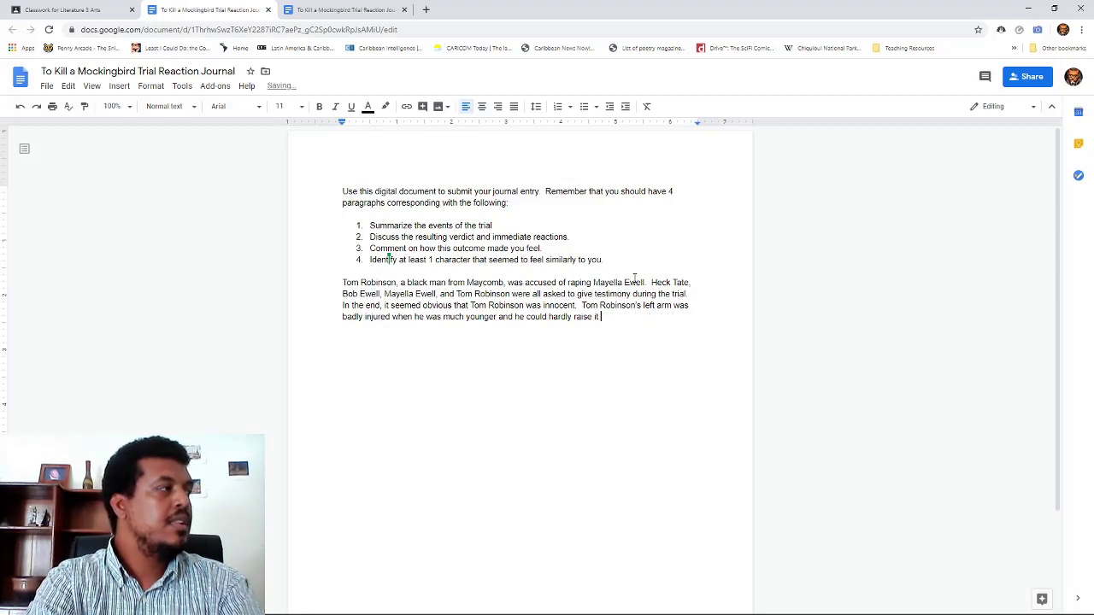
pyautogui.press('BackSpace')
pyautogui.press('BackSpace')
pyautogui.press('BackSpace')
pyautogui.press('BackSpace')
pyautogui.press('BackSpace')
pyautogui.press('BackSpace')
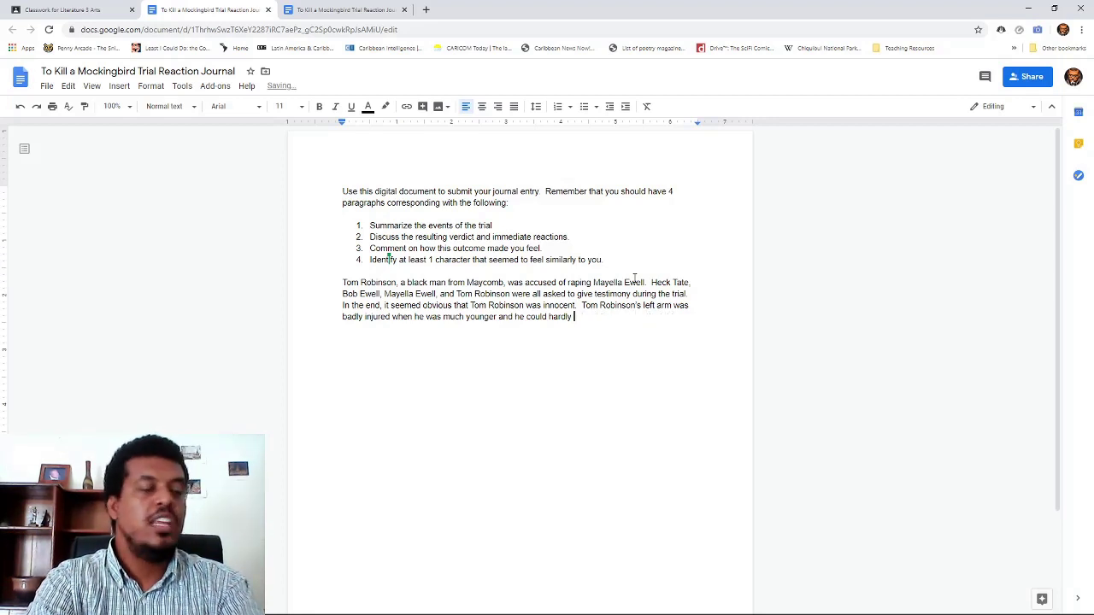
pyautogui.write('use')
pyautogui.press('BackSpace')
pyautogui.write('.  ')
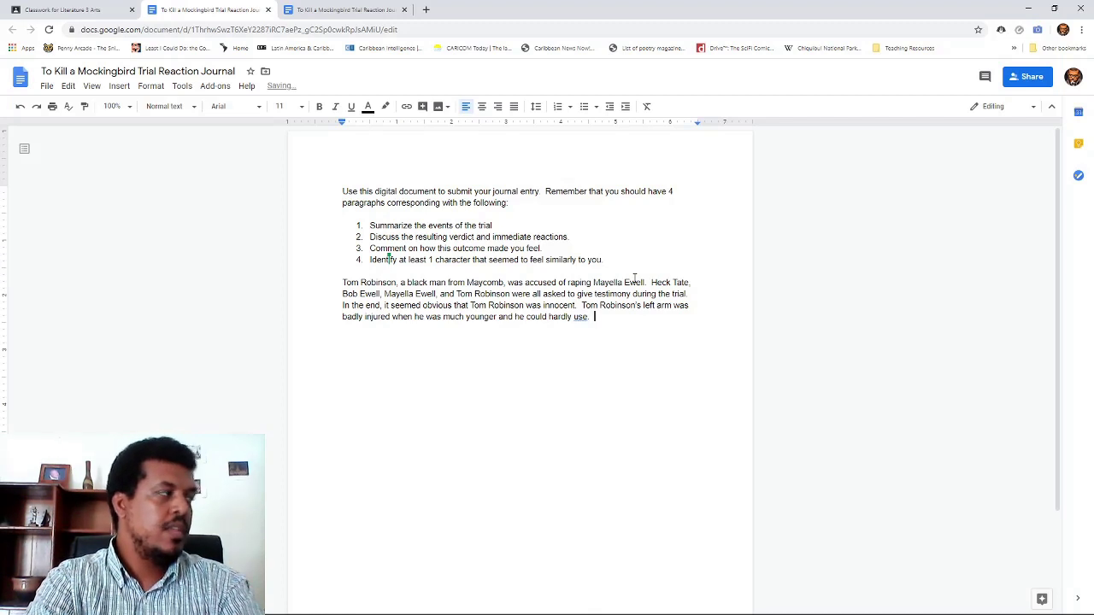
pyautogui.write('S')
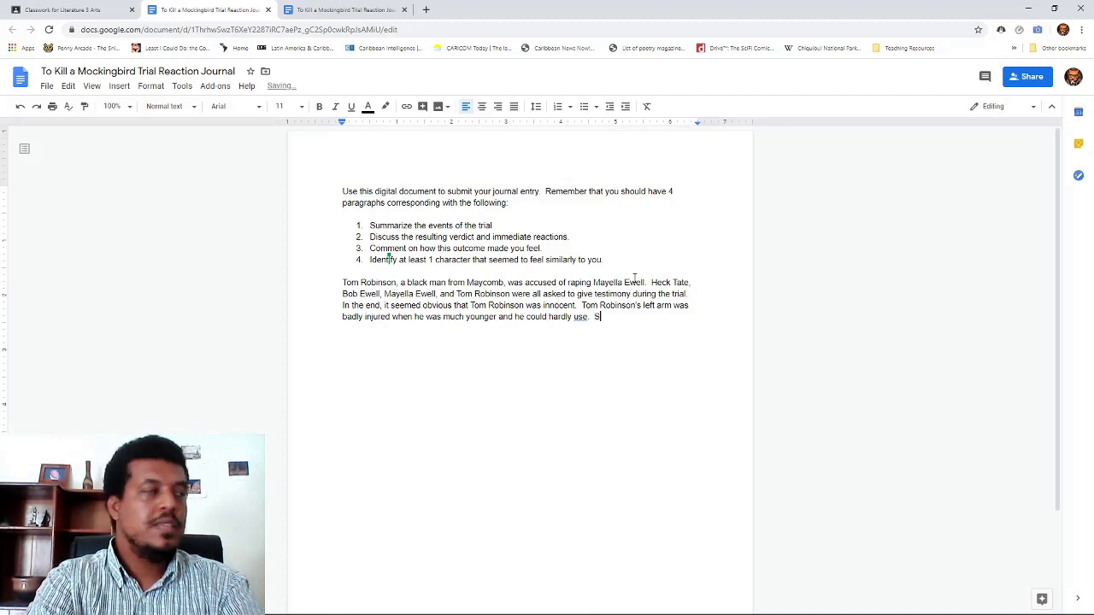
pyautogui.write('ince Mayell')
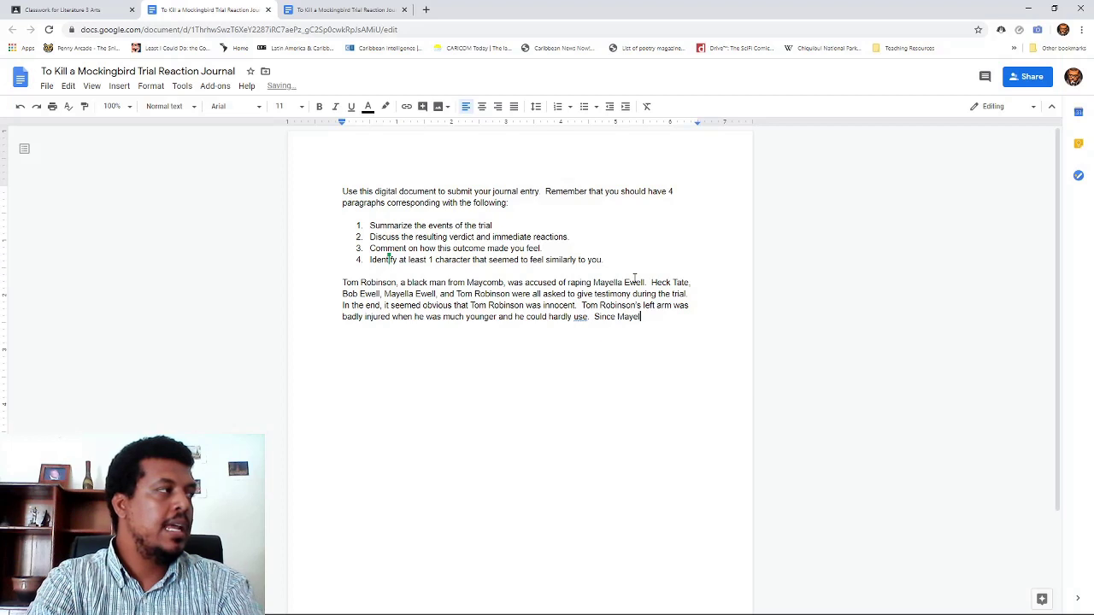
pyautogui.write('a was in')
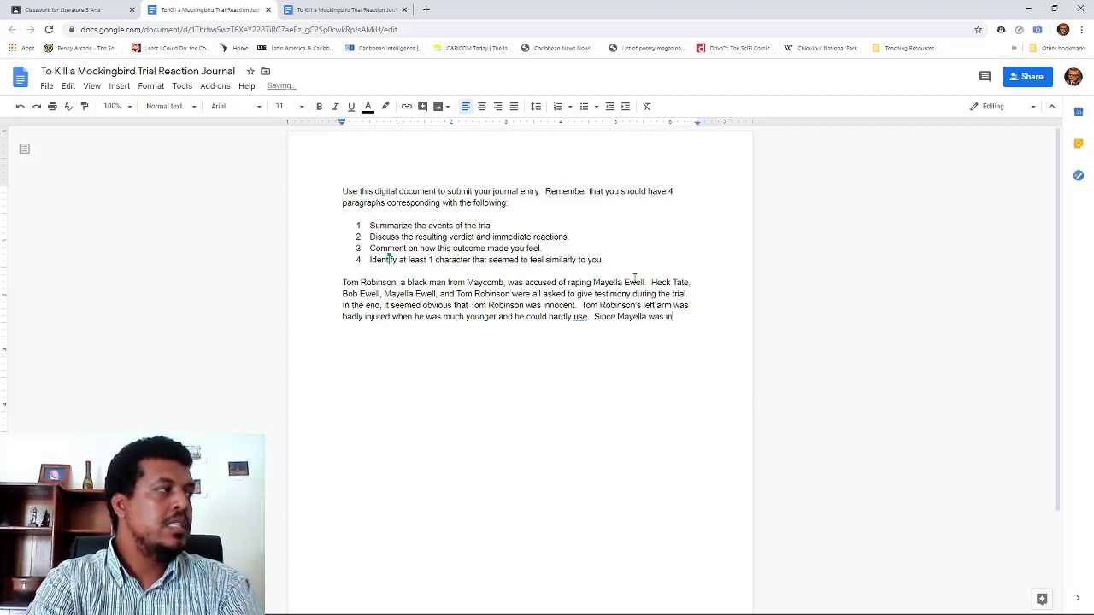
pyautogui.write('jured on t')
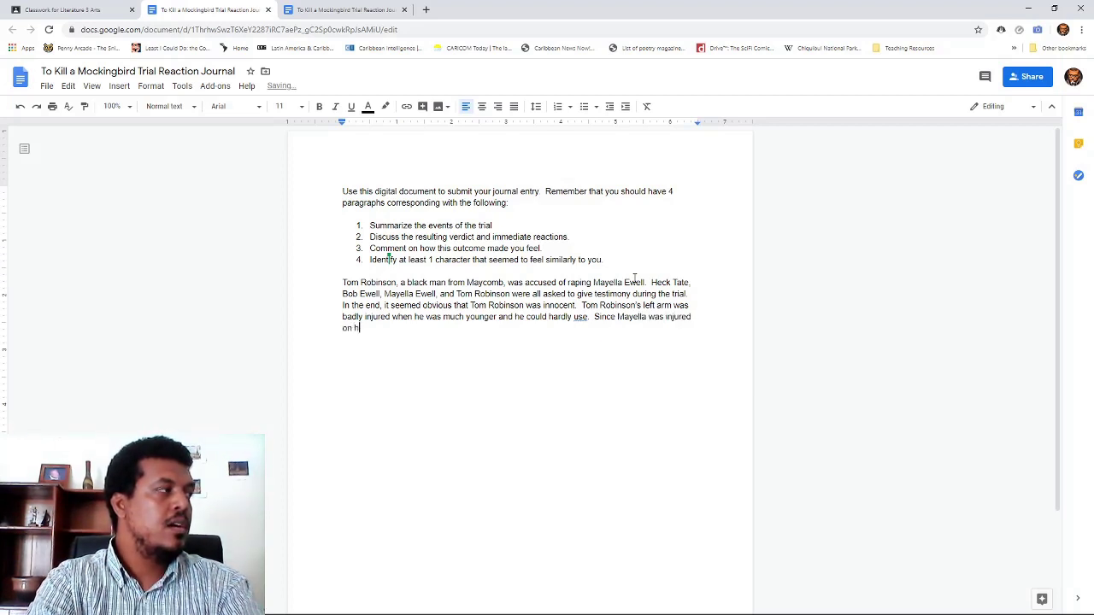
pyautogui.press('BackSpace')
pyautogui.press('BackSpace')
pyautogui.press('BackSpace')
pyautogui.press('BackSpace')
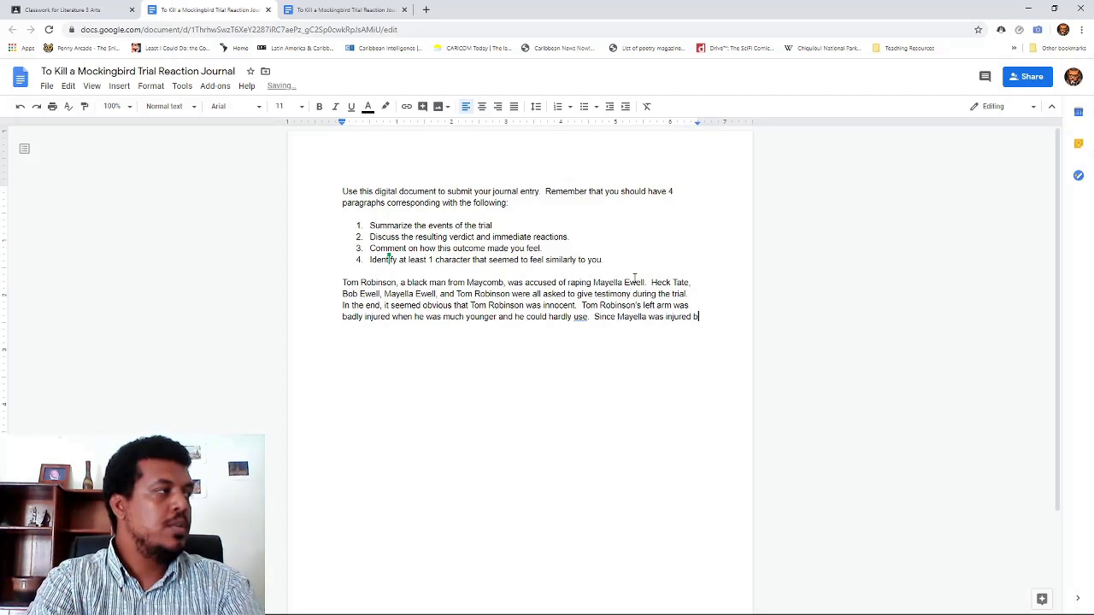
pyautogui.write('by som')
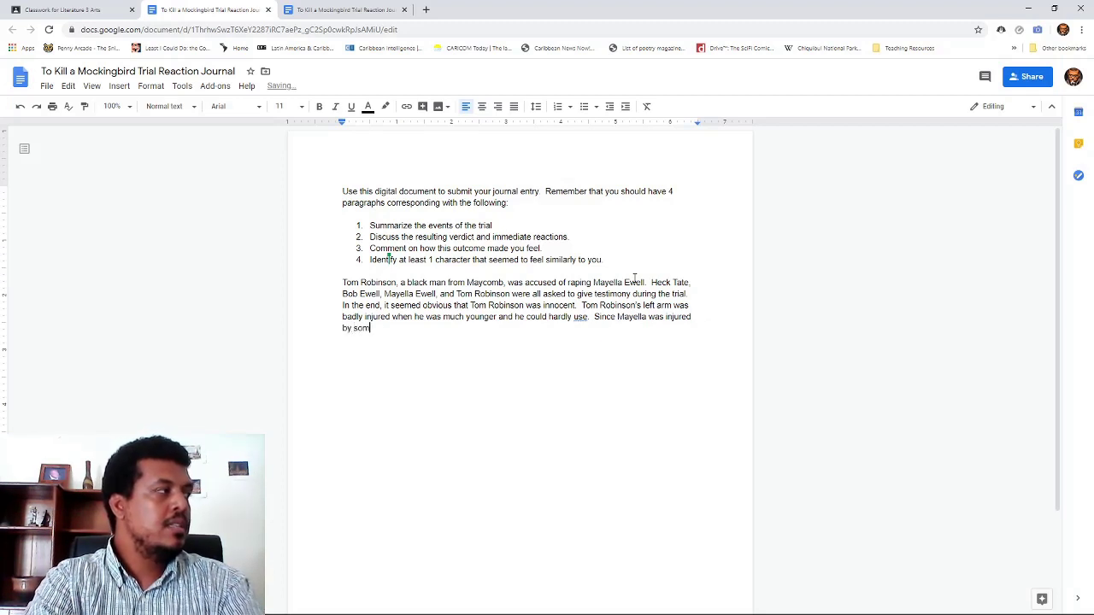
pyautogui.write('eone using h')
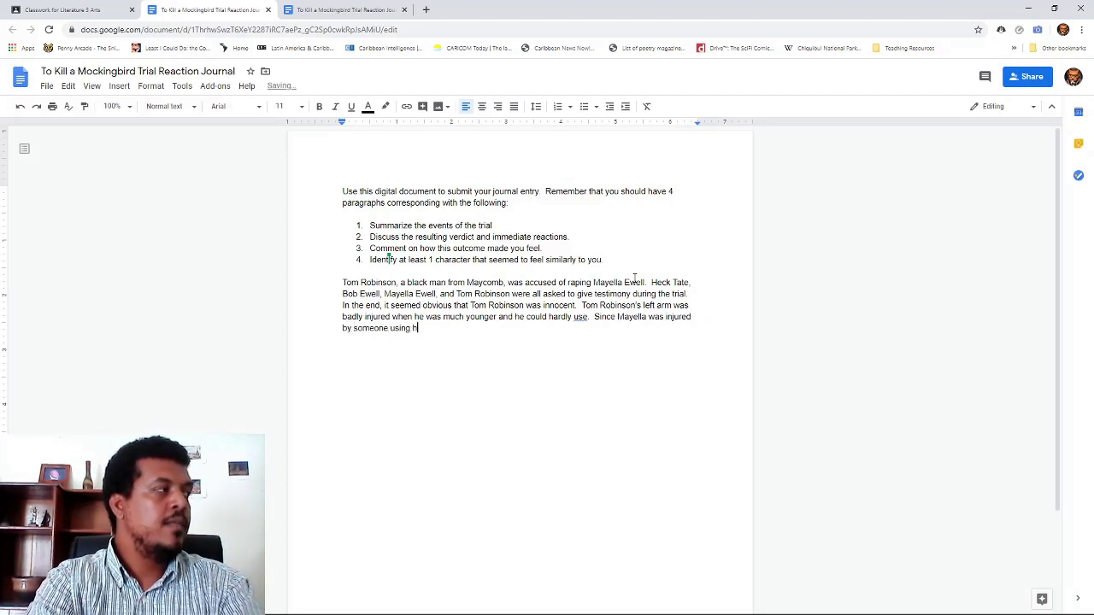
# - Finish the sentence: suspicion was placed on Bob Ewell, who was left handed, fixing typos
pyautogui.press('BackSpace')
pyautogui.write('their r')
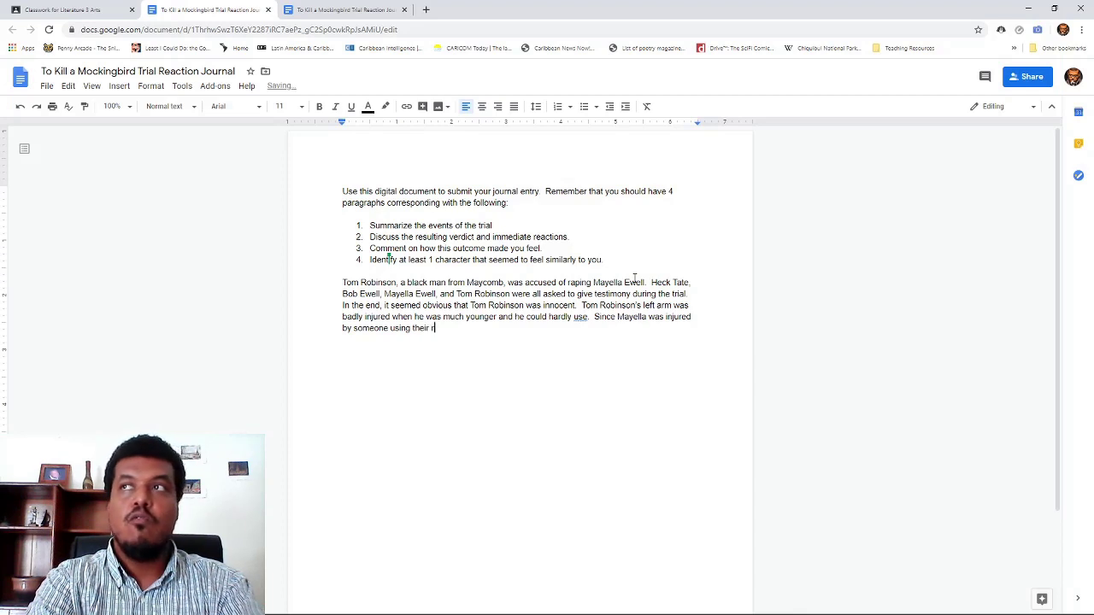
pyautogui.press('BackSpace')
pyautogui.write('n')
pyautogui.press('BackSpace')
pyautogui.write('lef')
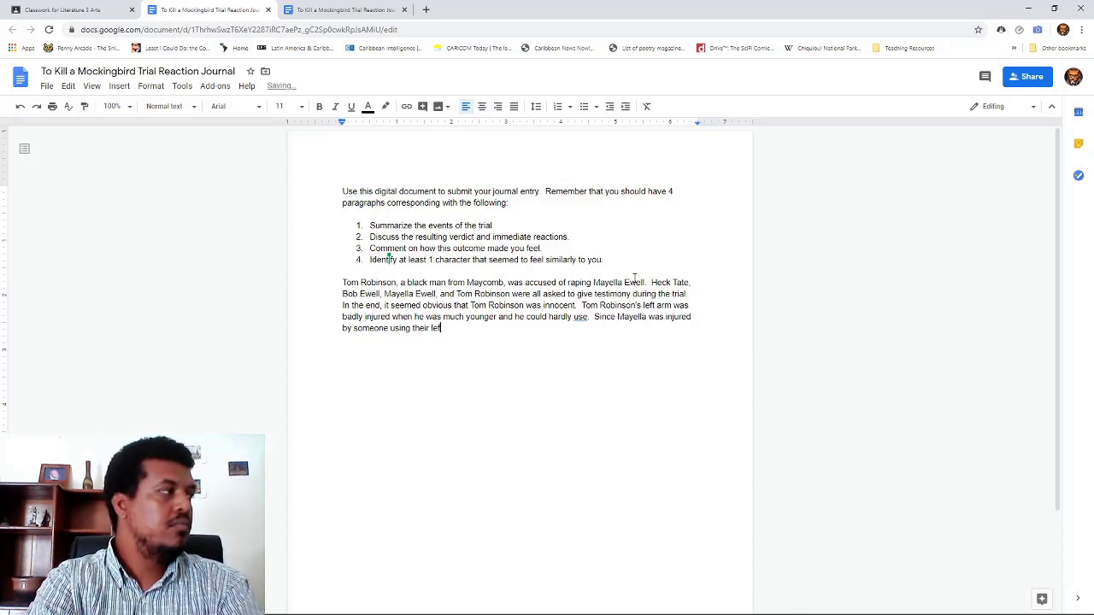
pyautogui.write('t hand,')
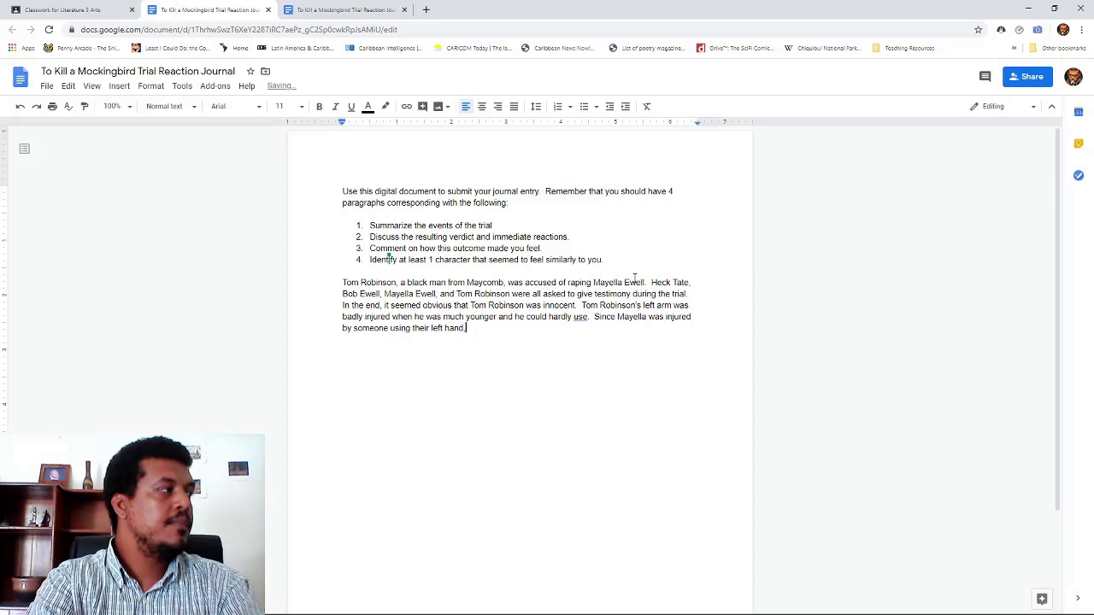
pyautogui.write(' suspicio')
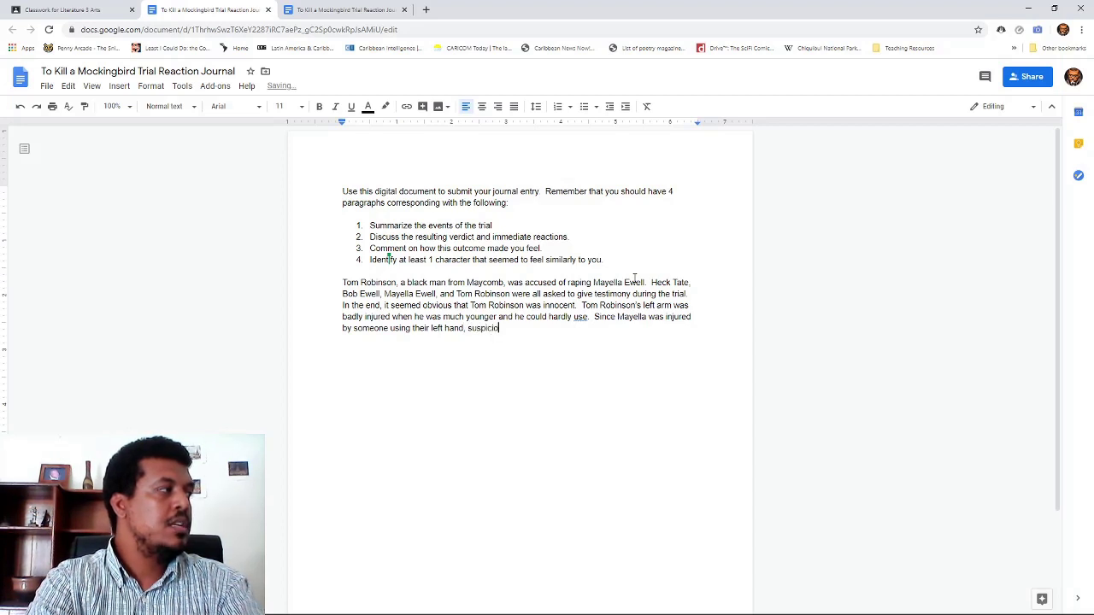
pyautogui.write('n instead was p')
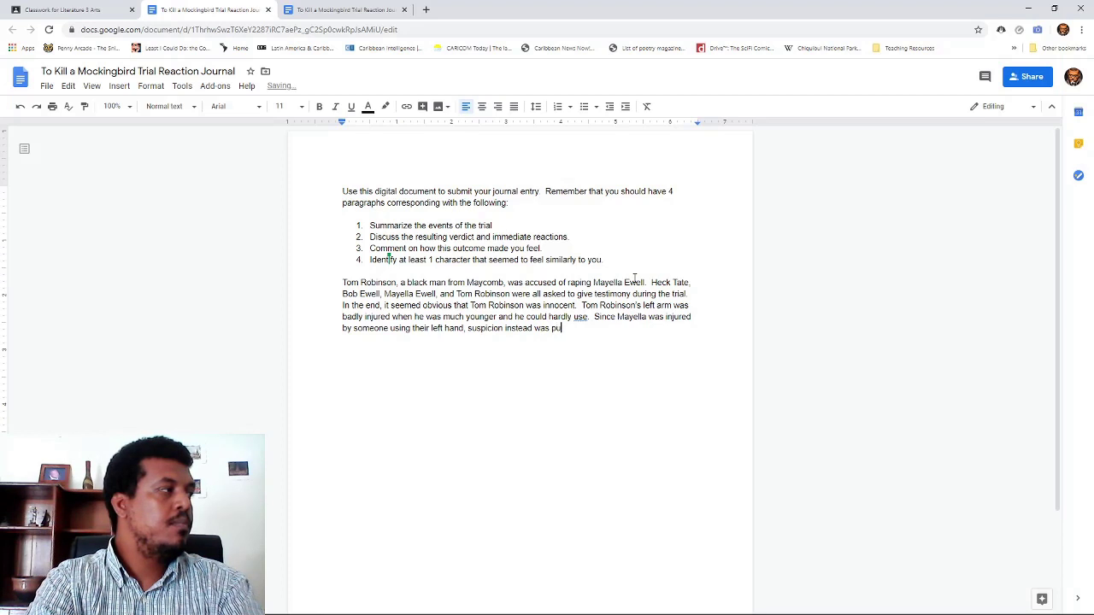
pyautogui.write('laced on ')
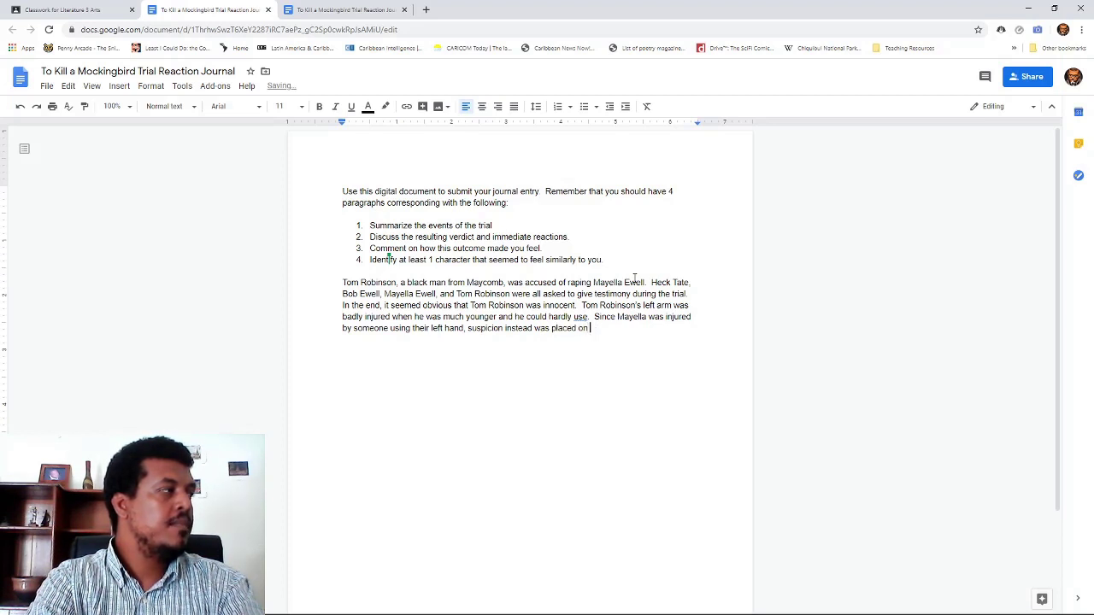
pyautogui.write('Bob Ewel. w')
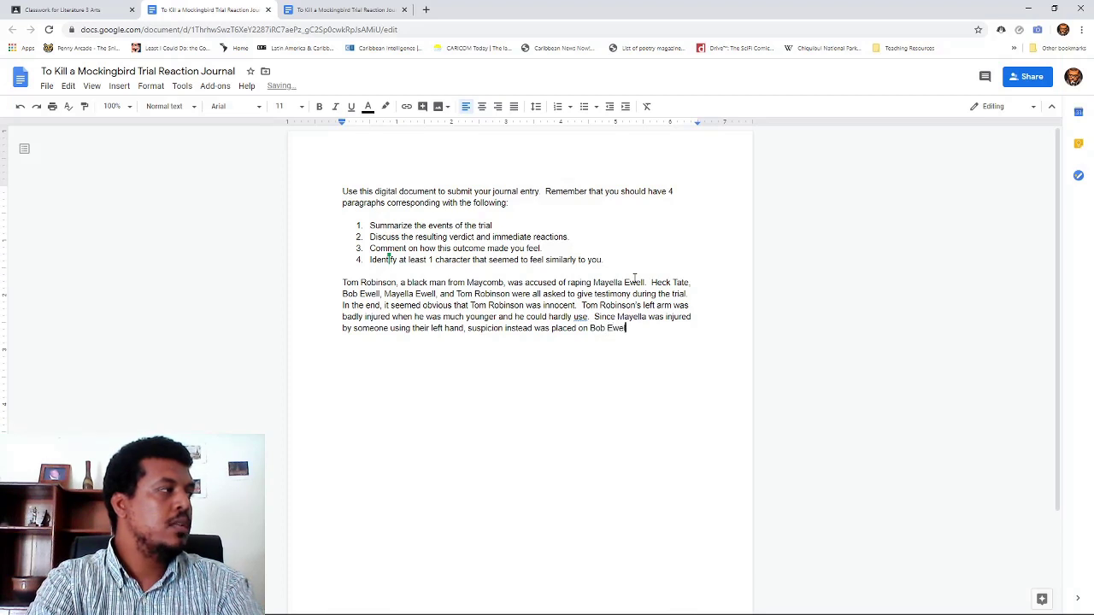
pyautogui.press('BackSpace')
pyautogui.press('BackSpace')
pyautogui.press('BackSpace')
pyautogui.write('l, w')
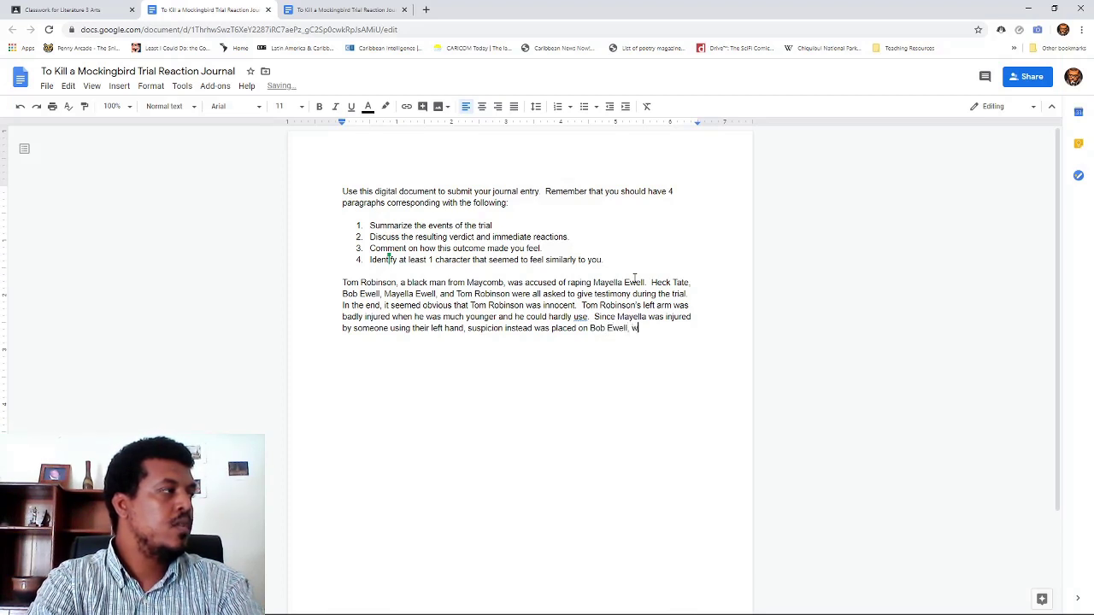
pyautogui.press('BackSpace')
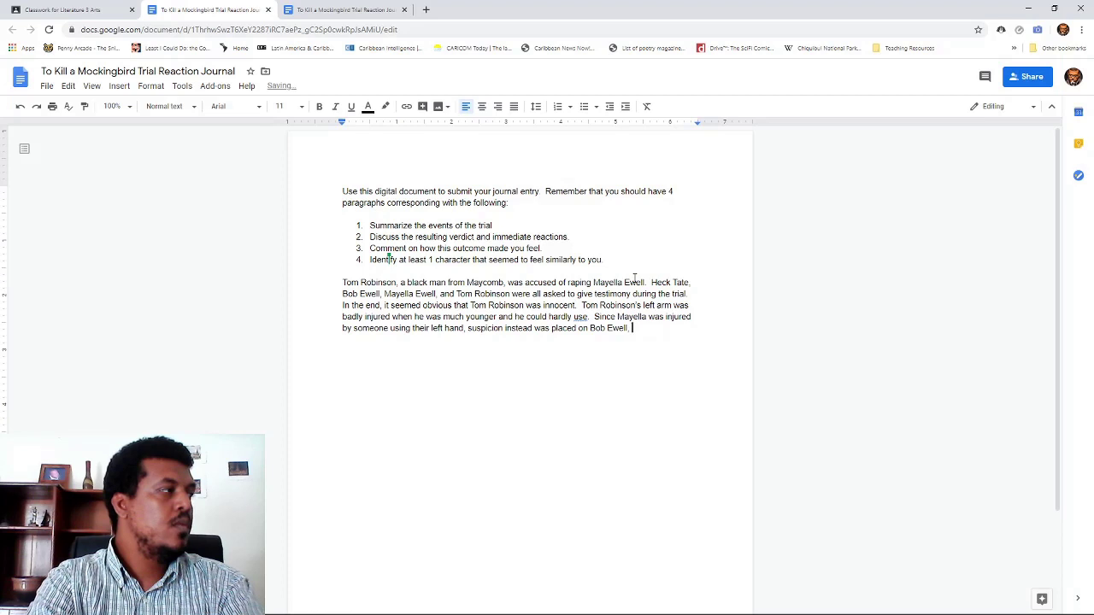
pyautogui.write('who was left hand')
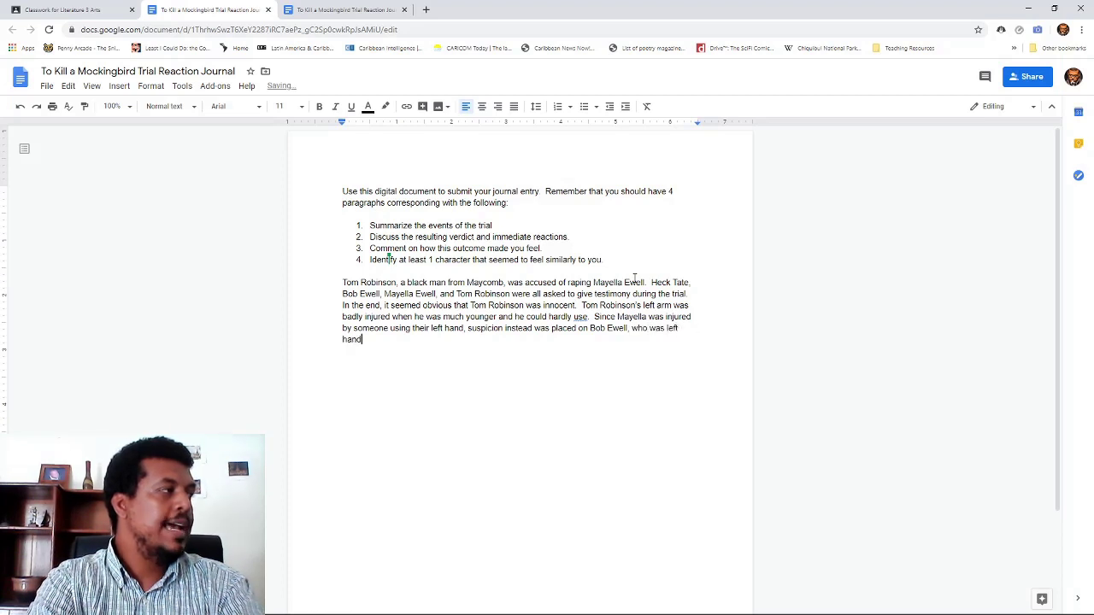
pyautogui.write('ed.')
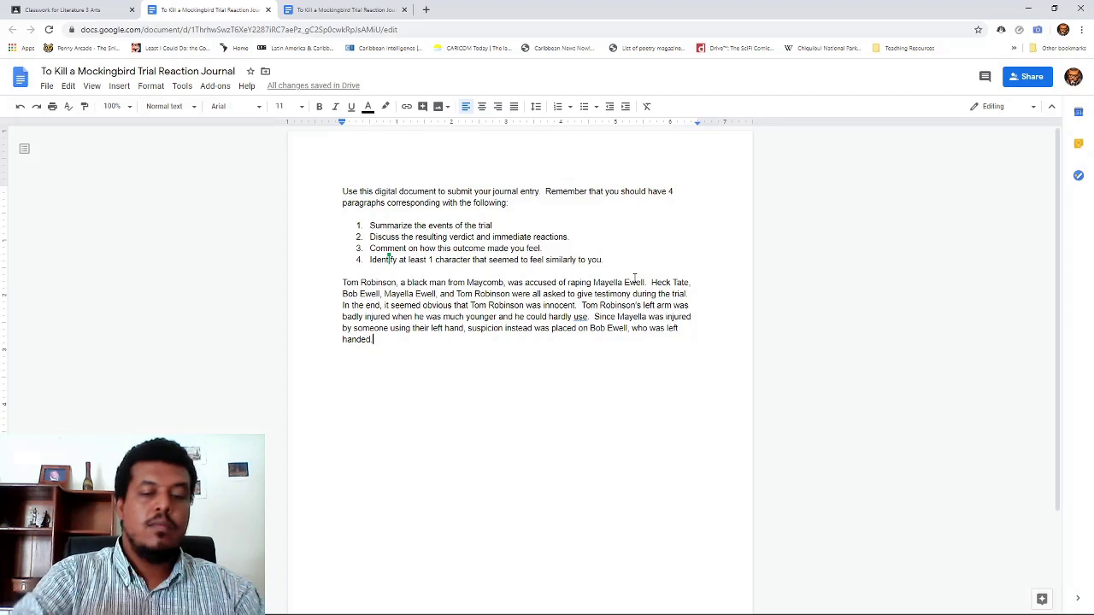
# - Begin a new paragraph: 'Despite all this evidence, Tom Robinson was found guilty by the jury. This upset…'
pyautogui.press('Return')
pyautogui.press('Return')
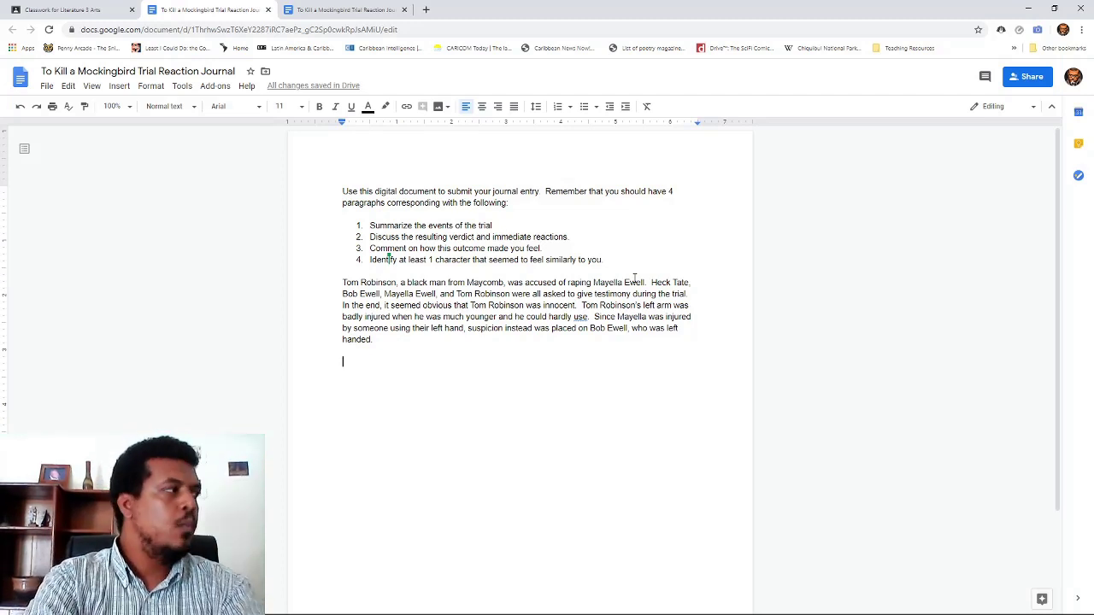
pyautogui.write('Despite')
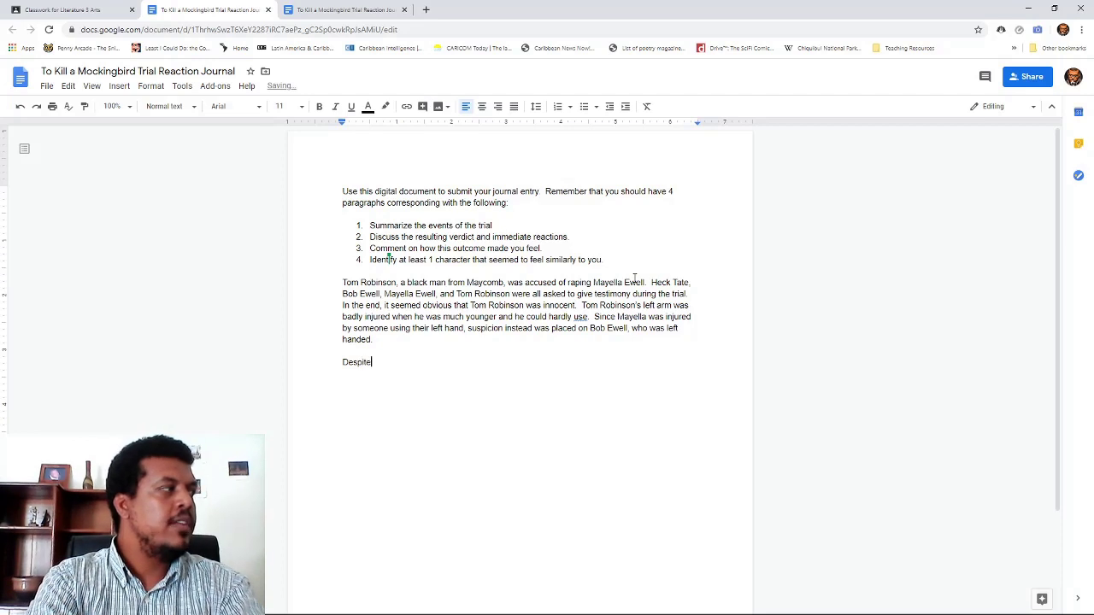
pyautogui.write(' all tis e')
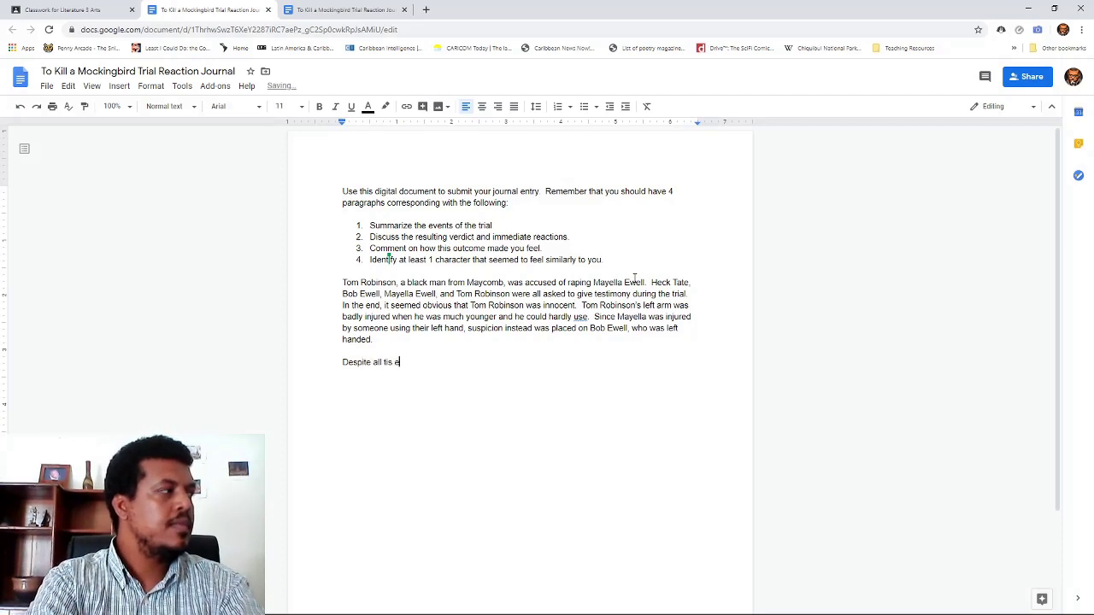
pyautogui.press('BackSpace')
pyautogui.press('BackSpace')
pyautogui.press('BackSpace')
pyautogui.press('BackSpace')
pyautogui.write('his e')
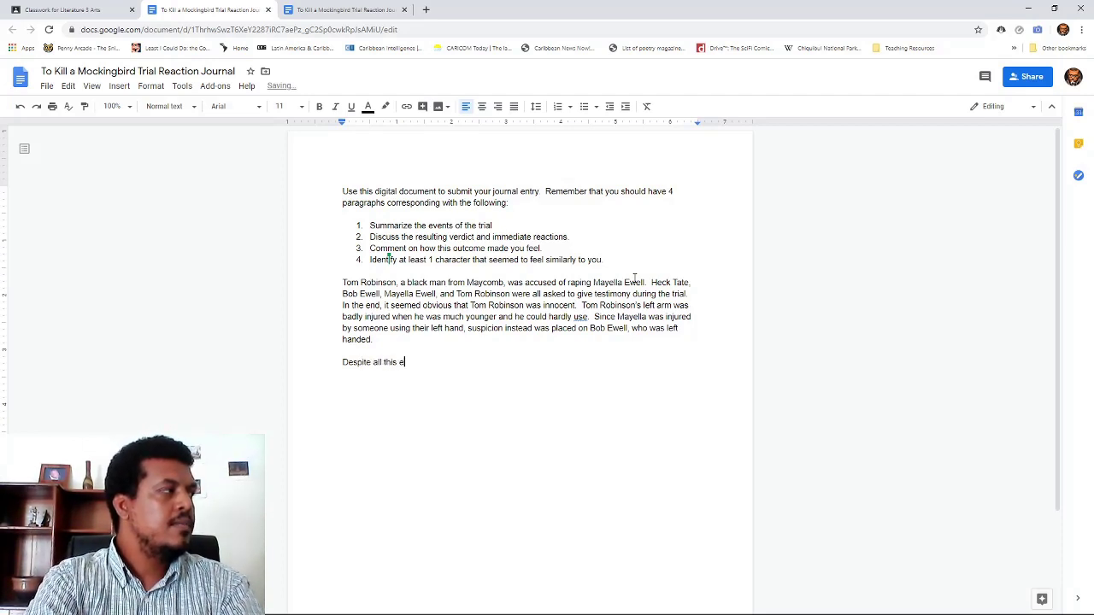
pyautogui.write('vidence,')
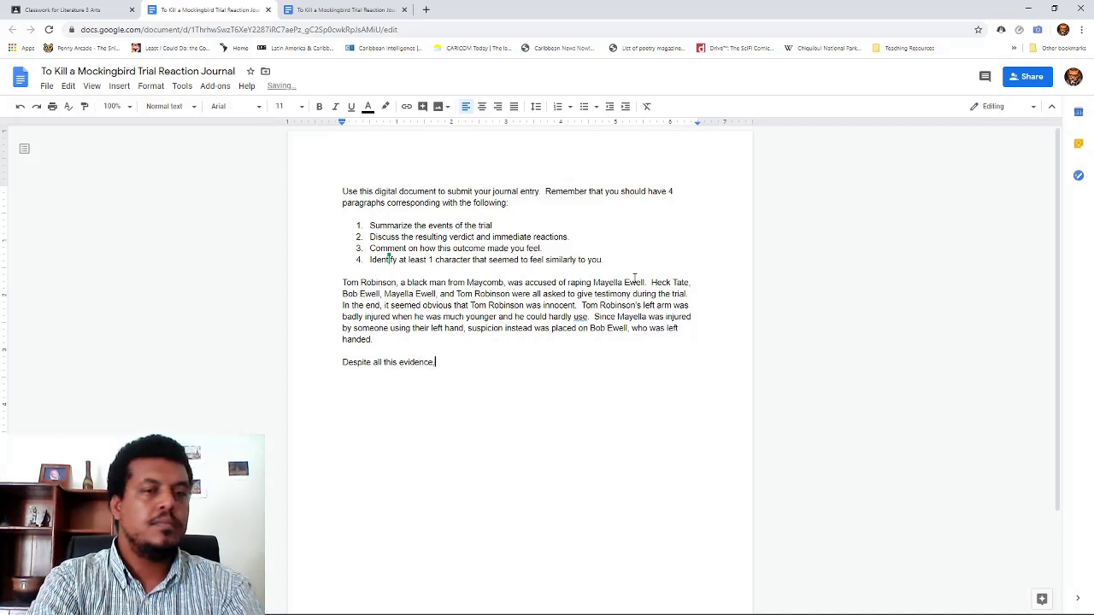
pyautogui.write(' To')
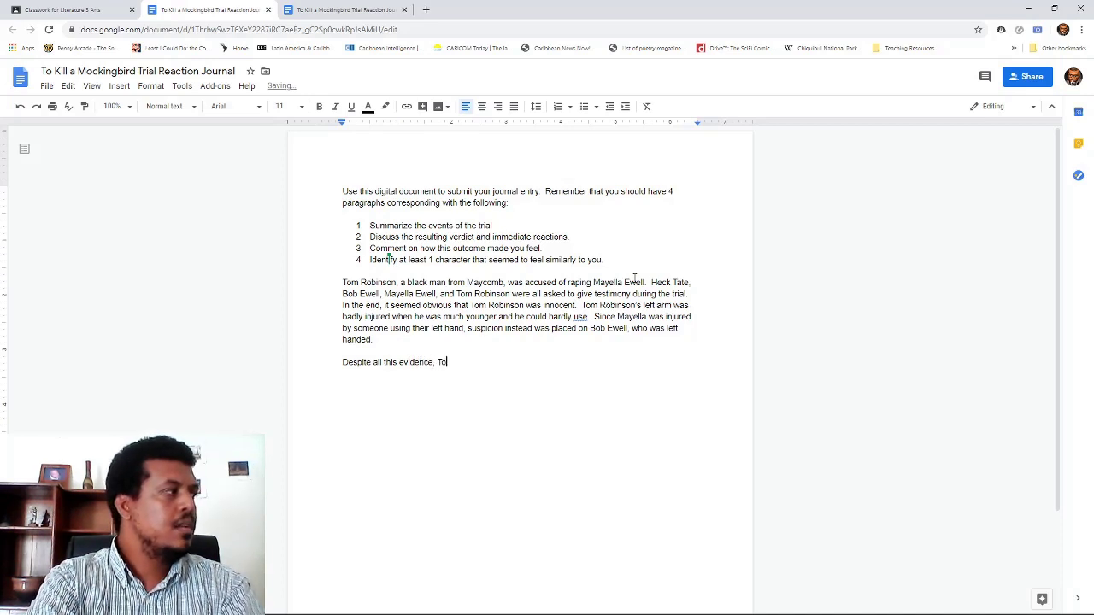
pyautogui.write('m Robinso')
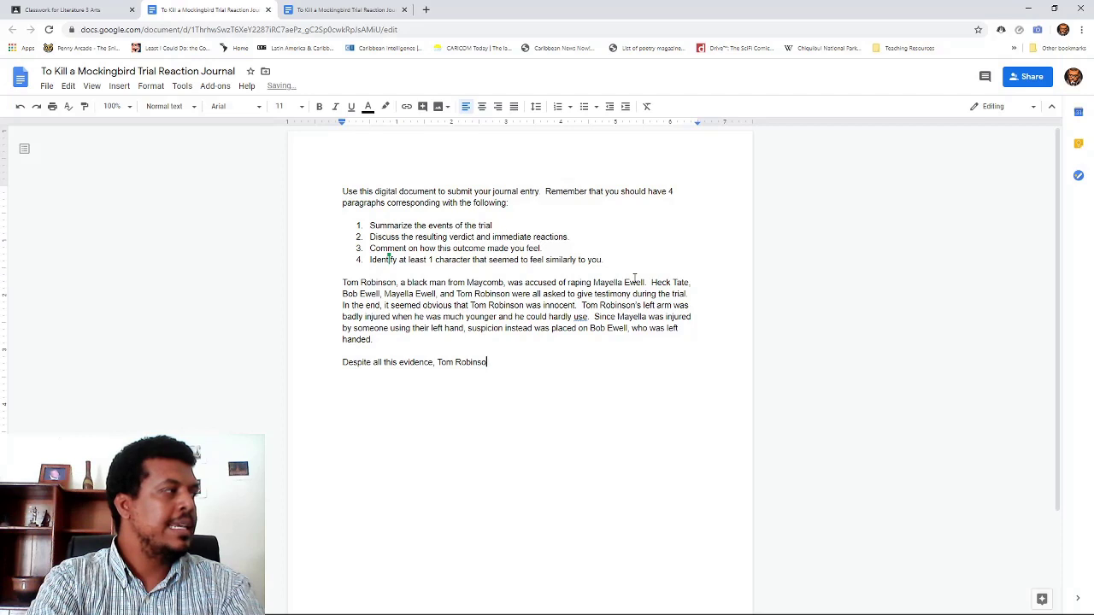
pyautogui.write('n was ')
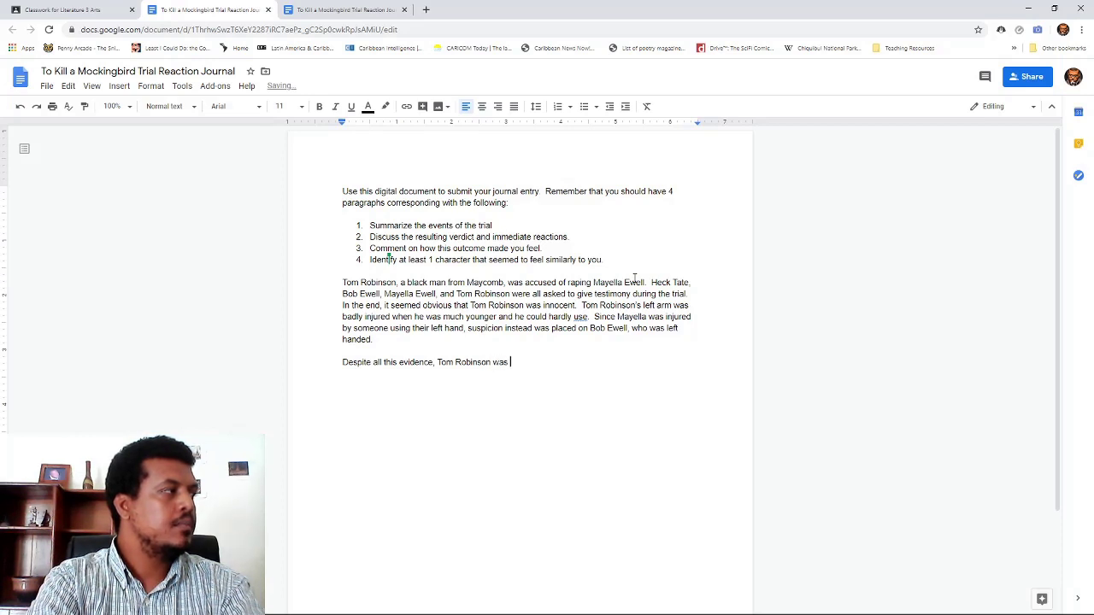
pyautogui.write('found guilty b')
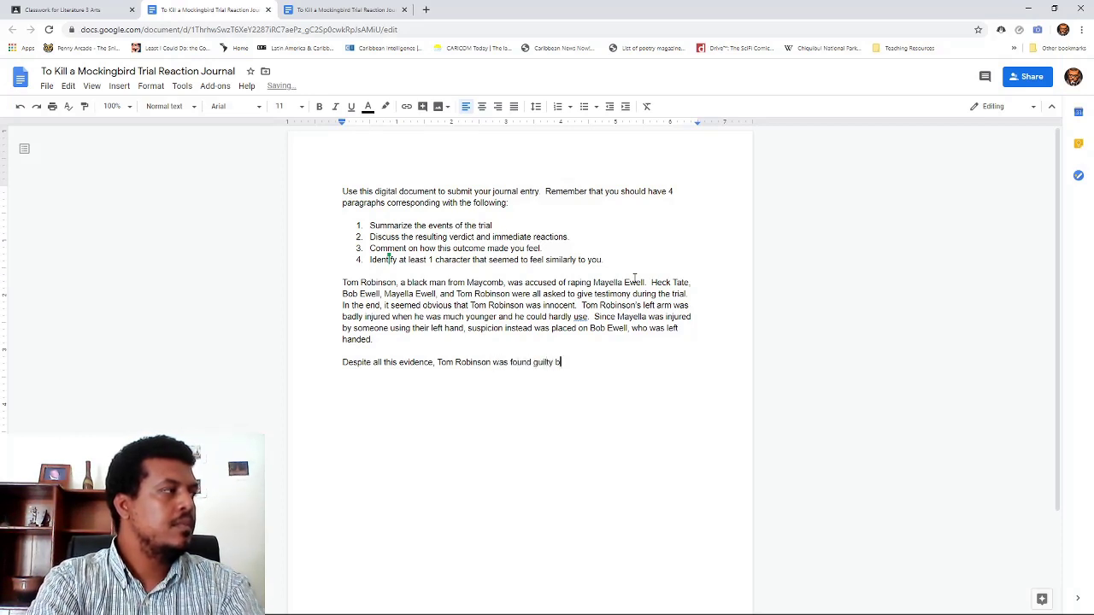
pyautogui.write('y')
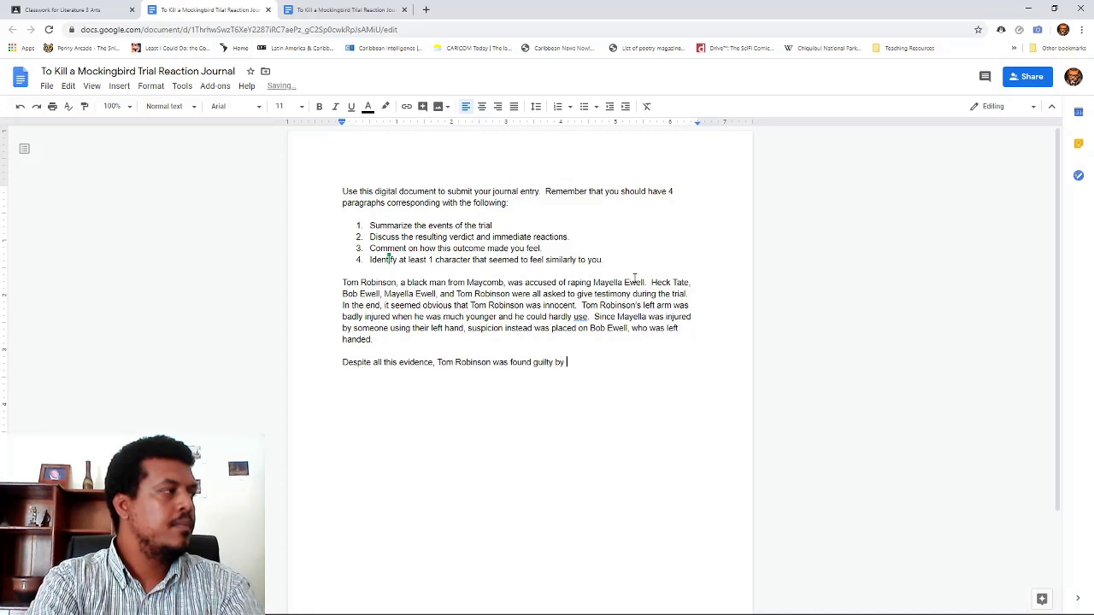
pyautogui.write(' the ju')
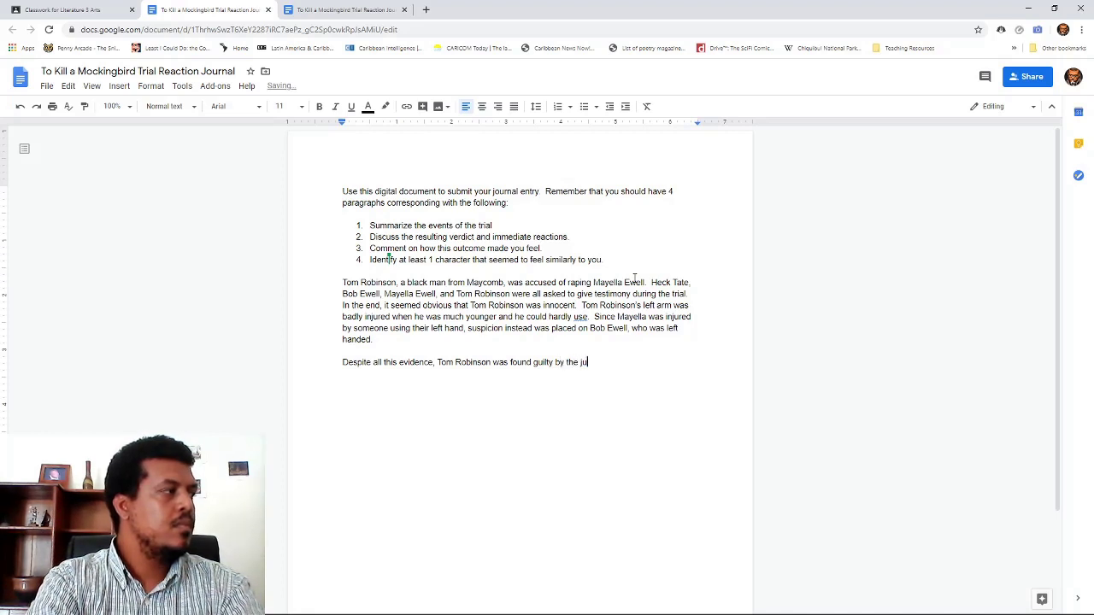
pyautogui.write('ry.')
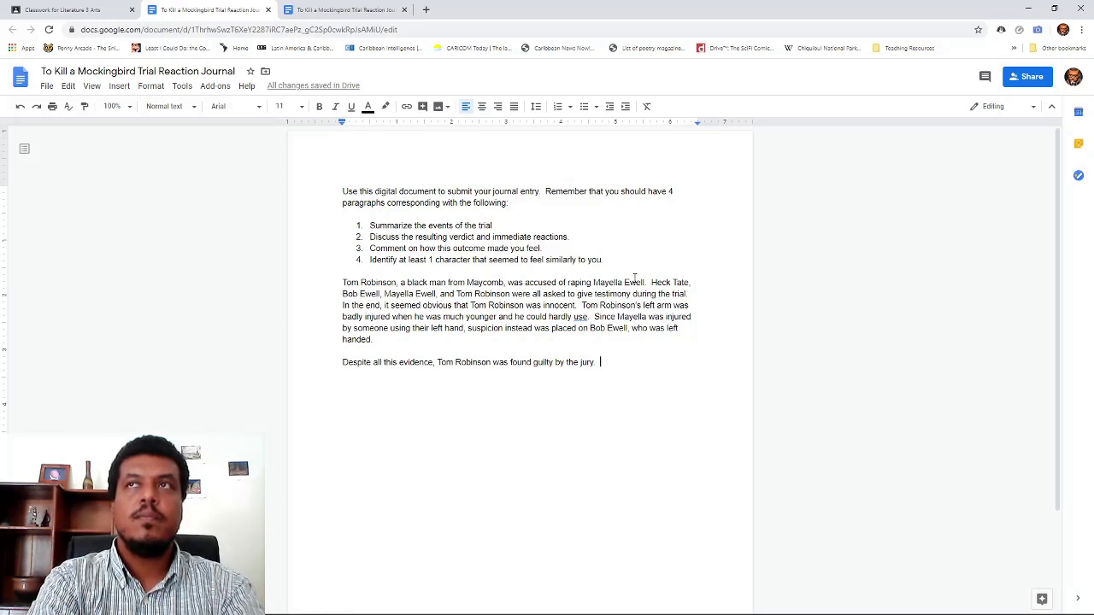
pyautogui.write('This upset')
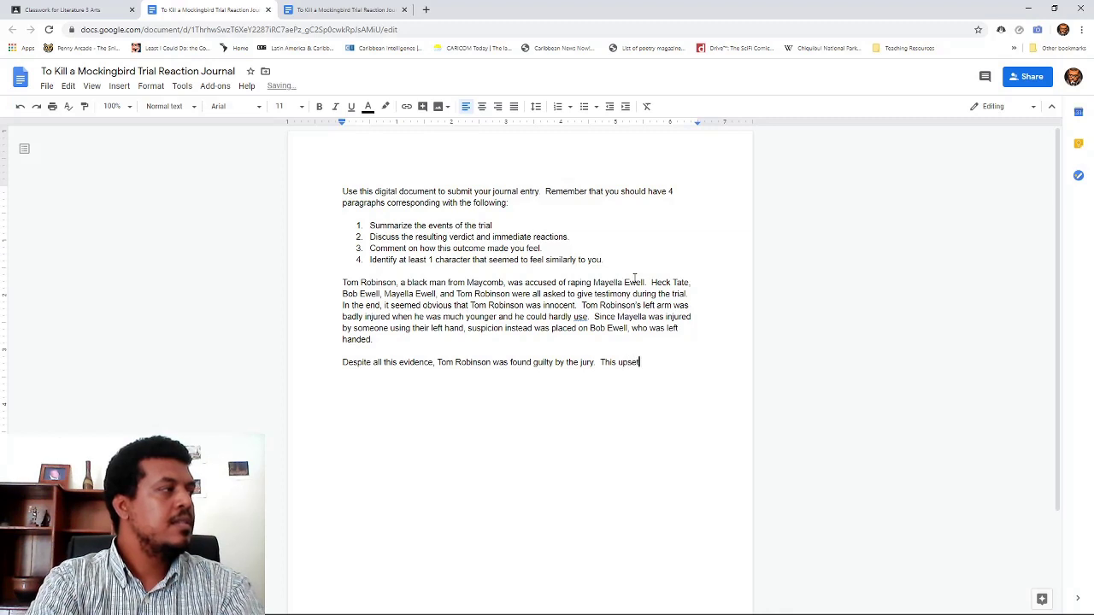
pyautogui.write(' Jem')
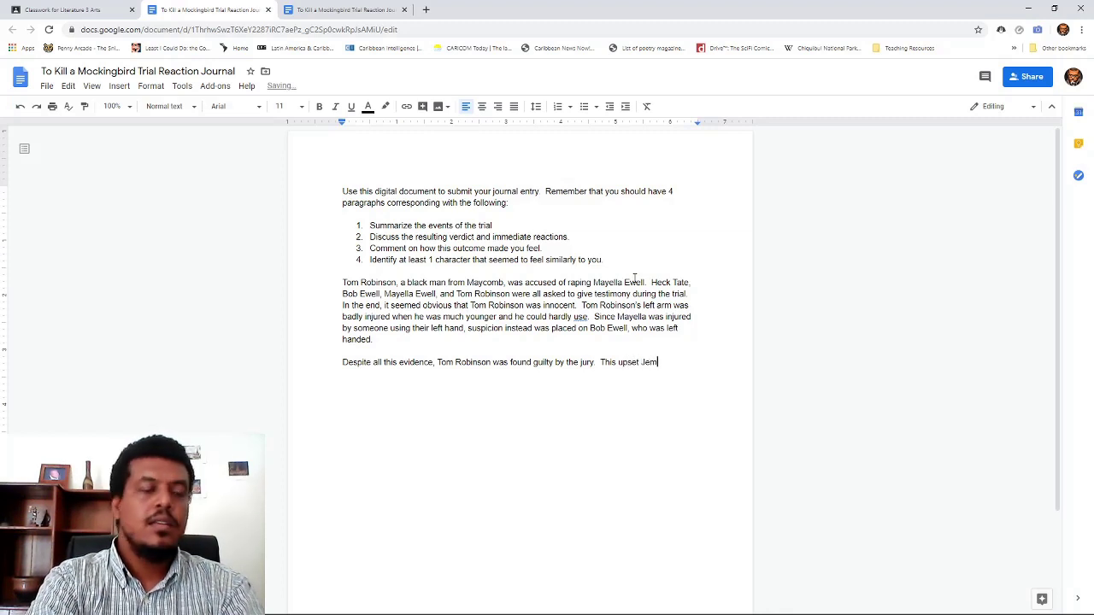
pyautogui.write(' and Scout')
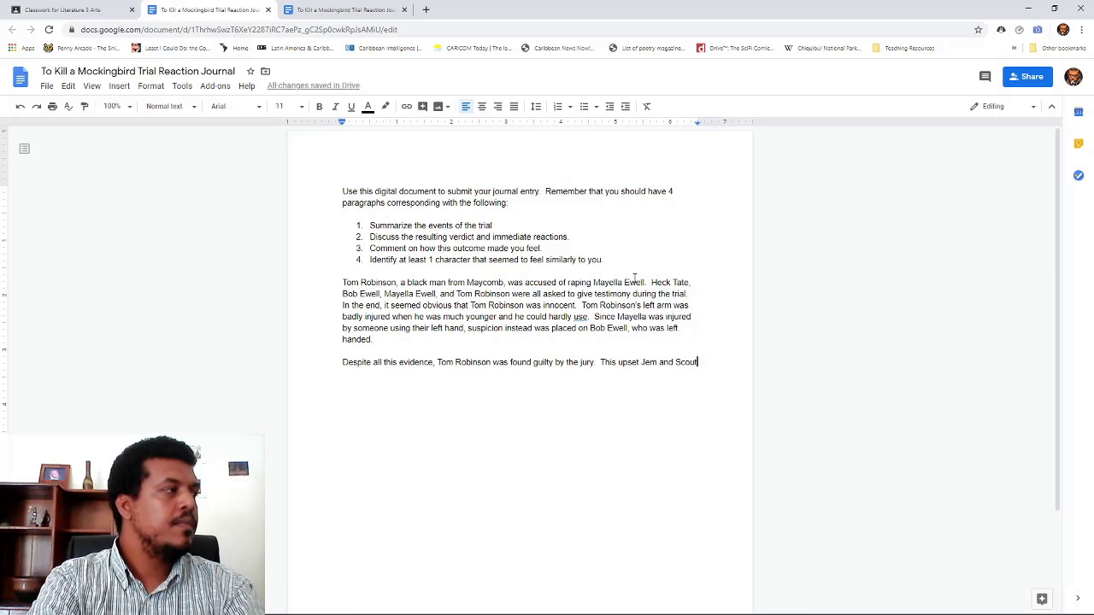
# - Add that Jem, Scout, and Dill were upset while the courthouse negroes stood in respect for Atticus
pyautogui.press('BackSpace')
pyautogui.press('BackSpace')
pyautogui.press('BackSpace')
pyautogui.press('BackSpace')
pyautogui.press('BackSpace')
pyautogui.press('BackSpace')
pyautogui.press('BackSpace')
pyautogui.press('BackSpace')
pyautogui.press('BackSpace')
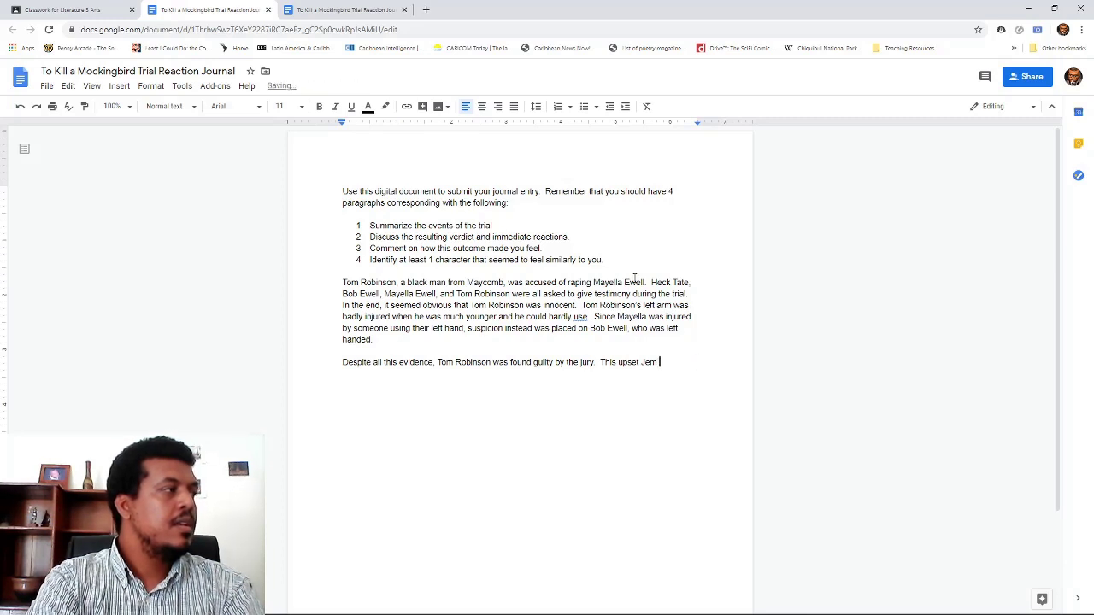
pyautogui.press('BackSpace')
pyautogui.write(', Scout')
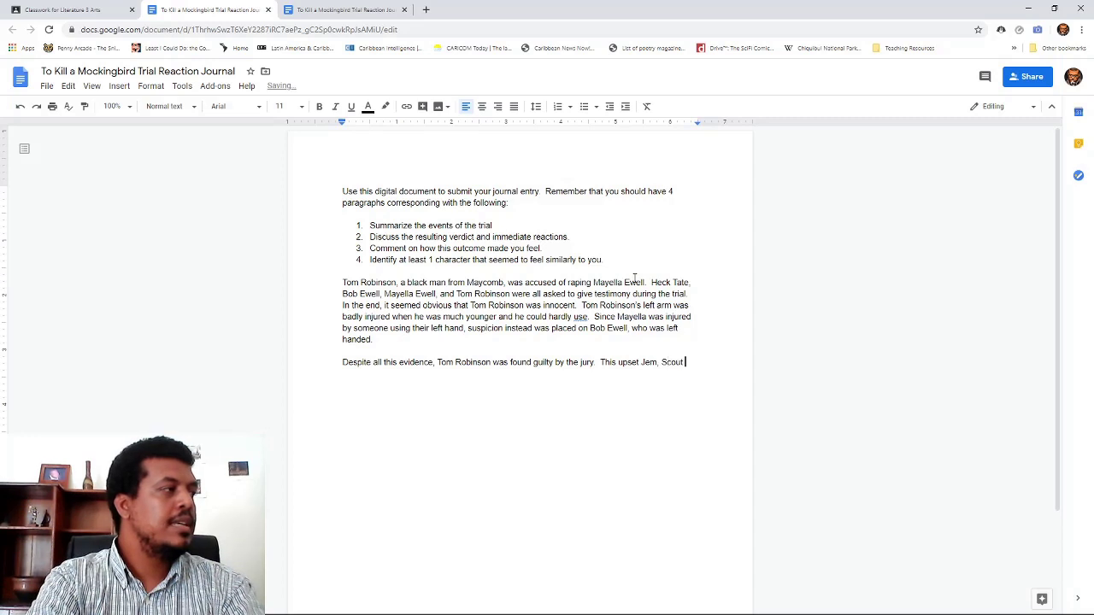
pyautogui.press('BackSpace')
pyautogui.write(', a')
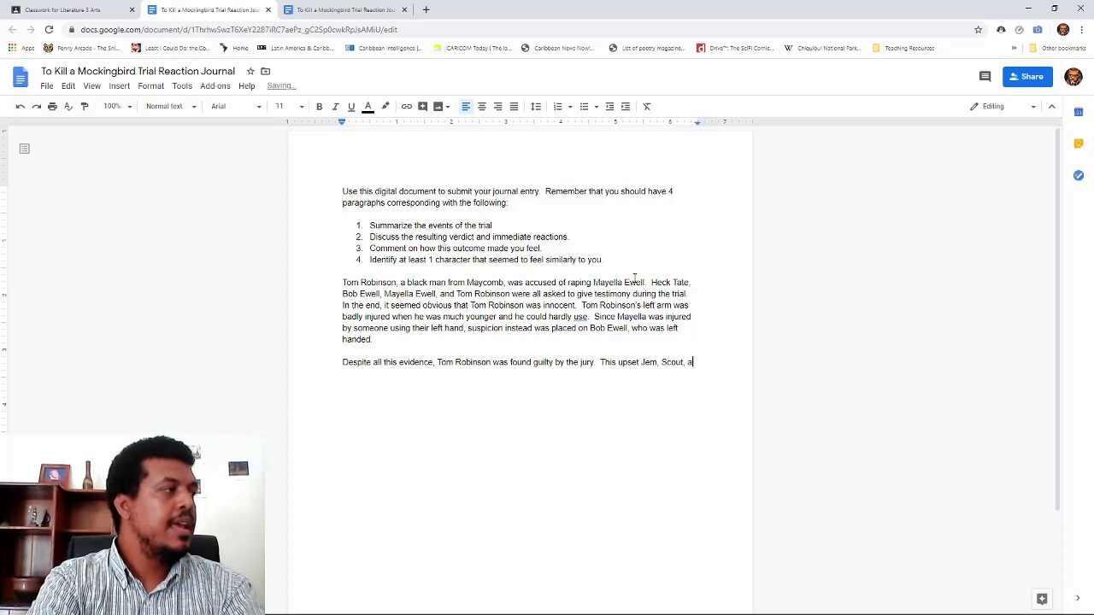
pyautogui.write('nd Dill')
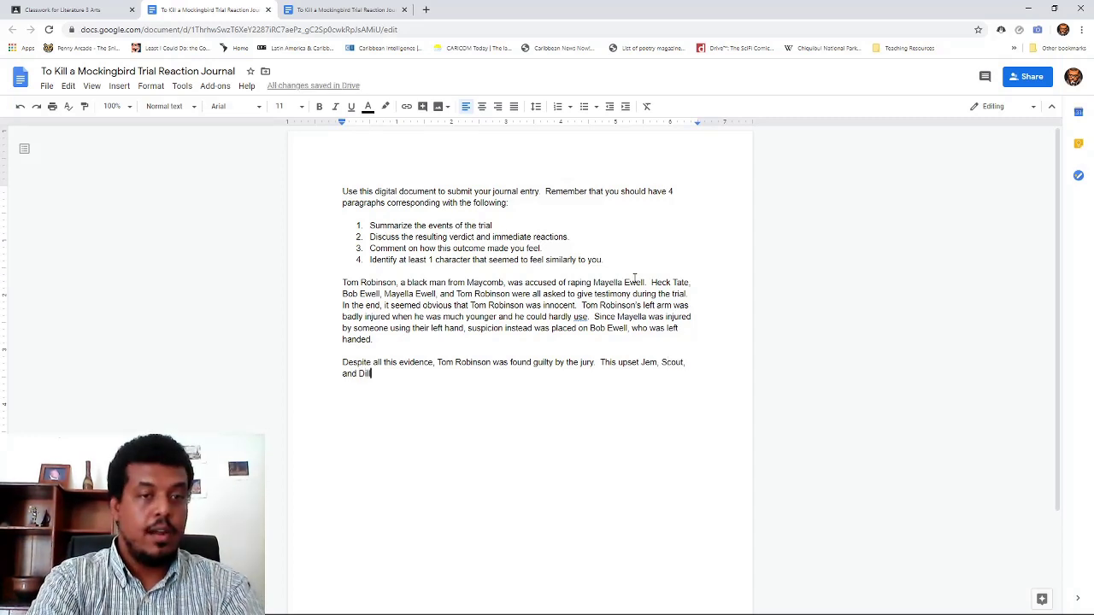
pyautogui.write('.')
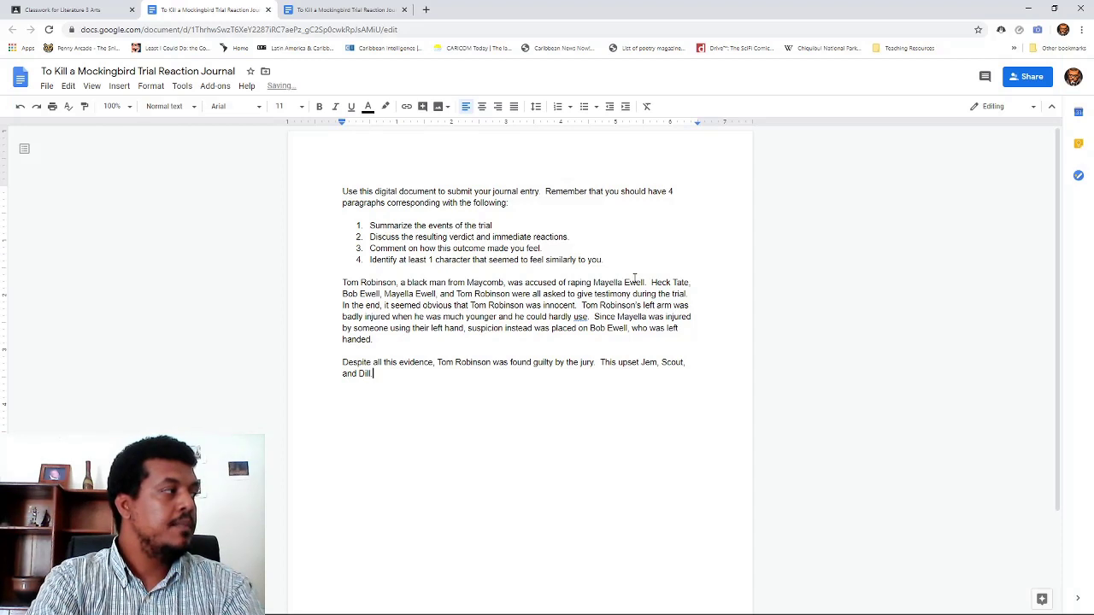
pyautogui.write('but ')
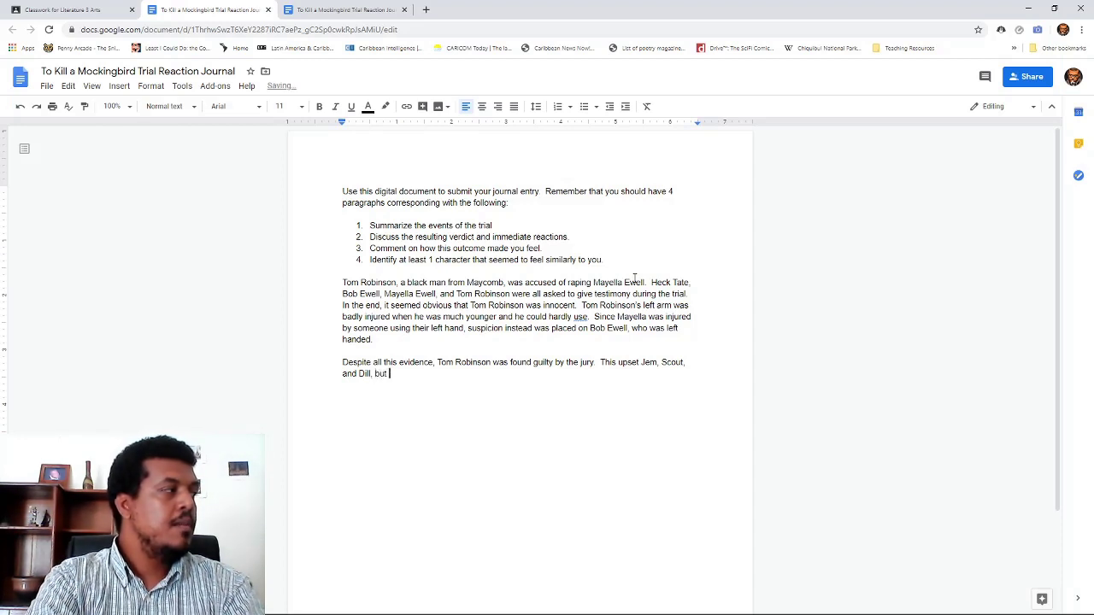
pyautogui.write('seemed to come to')
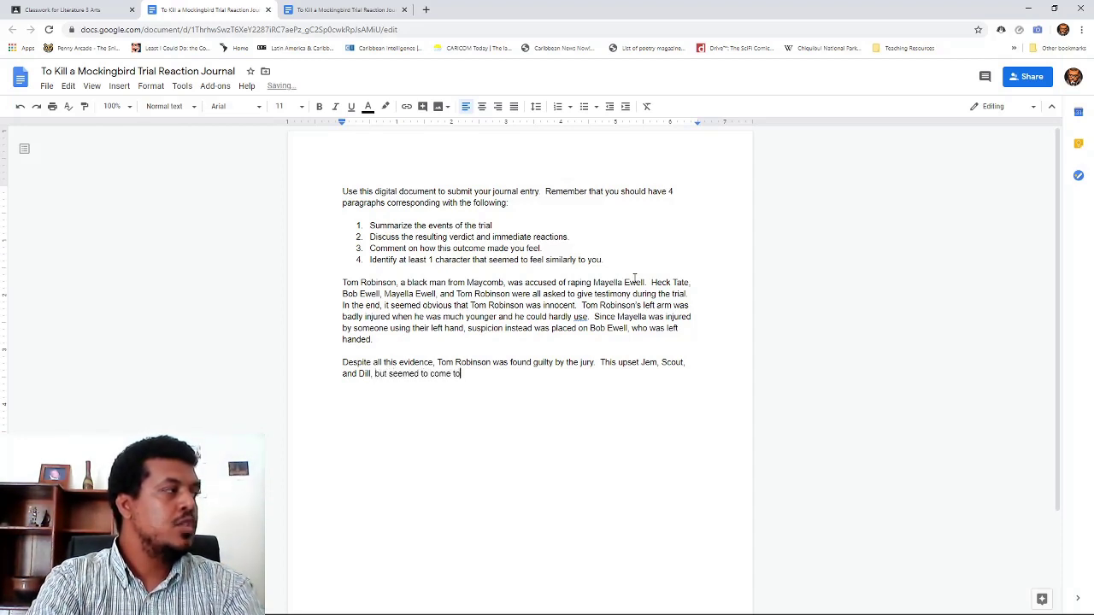
pyautogui.write(' no surpri')
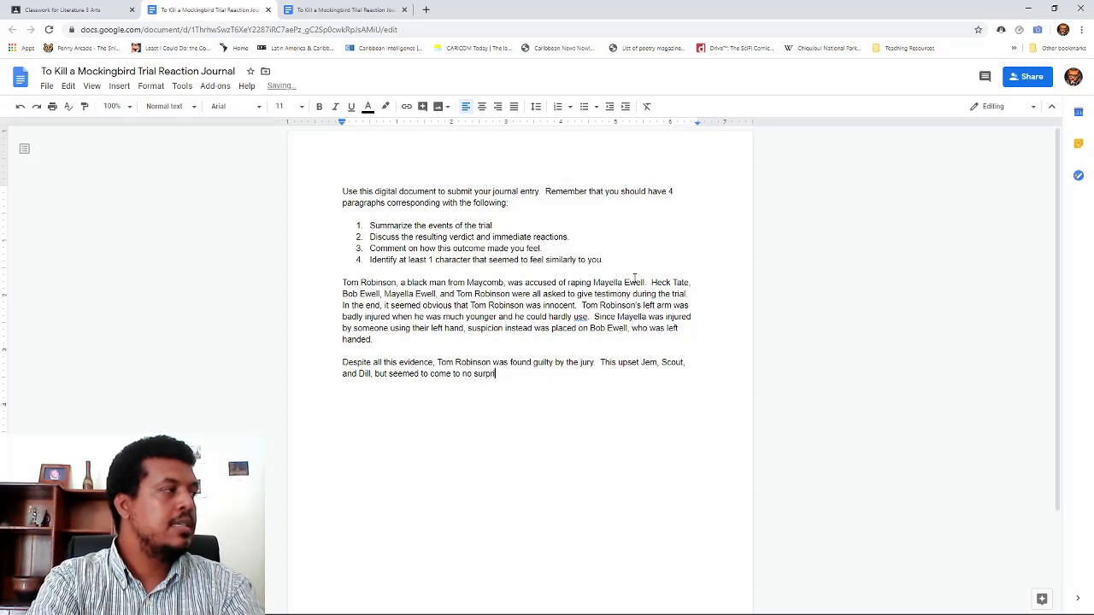
pyautogui.write('se to the ')
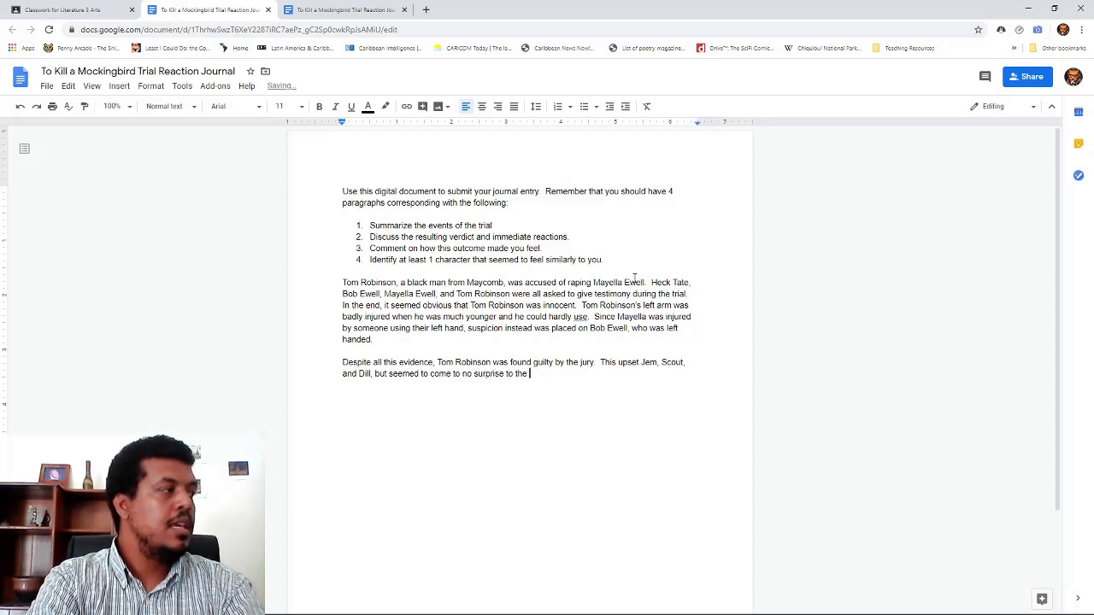
pyautogui.write('Negro')
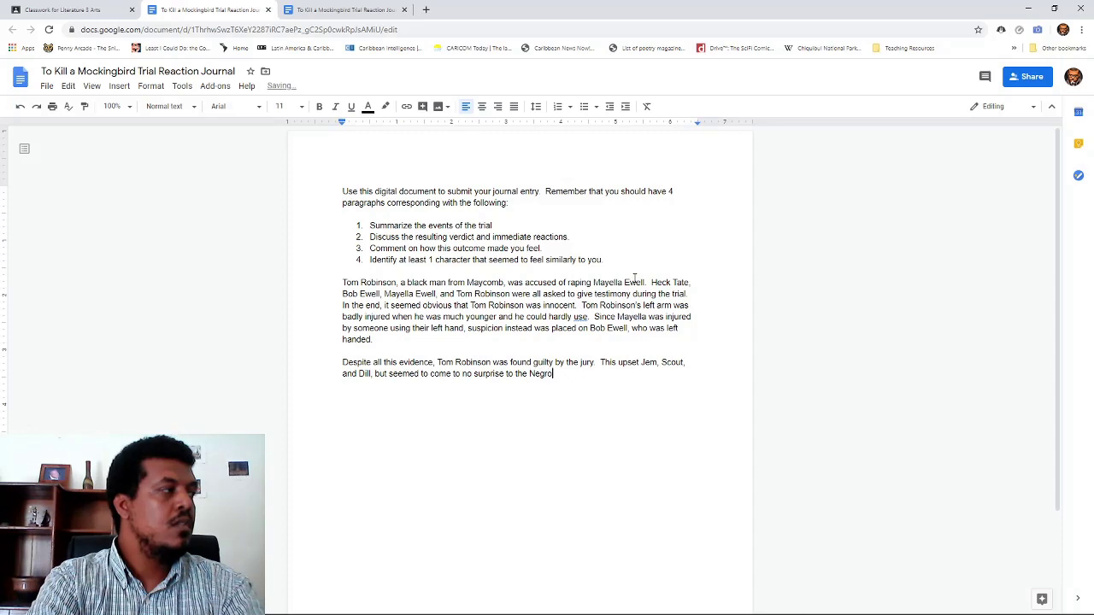
pyautogui.write('es in the')
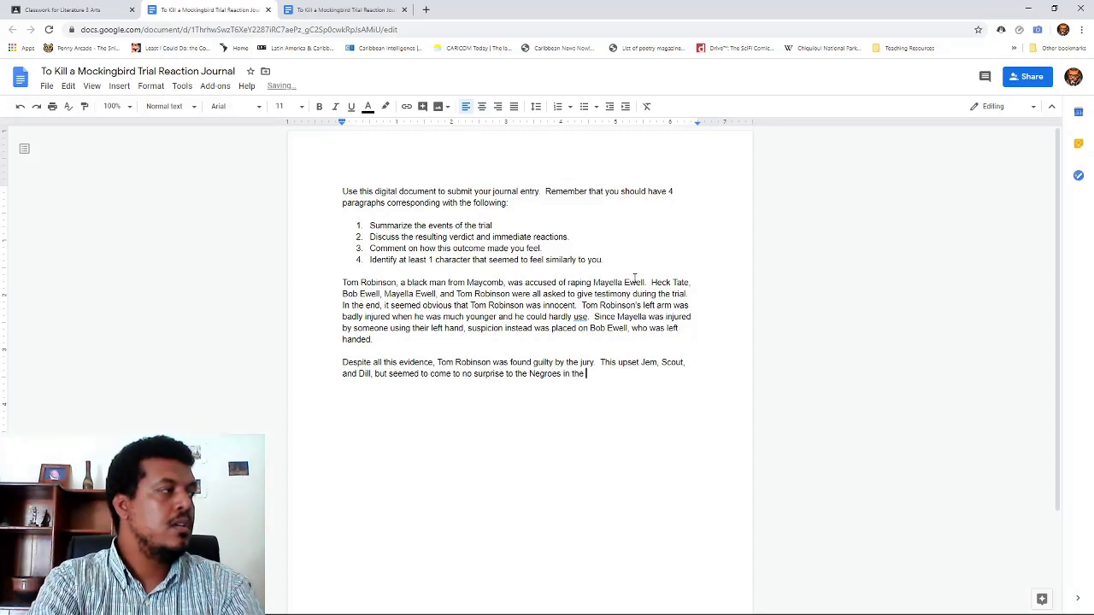
pyautogui.hotkey('ctrl', 'BackSpace')
pyautogui.hotkey('ctrl', 'BackSpace')
pyautogui.hotkey('ctrl', 'BackSpace')
pyautogui.write('ne')
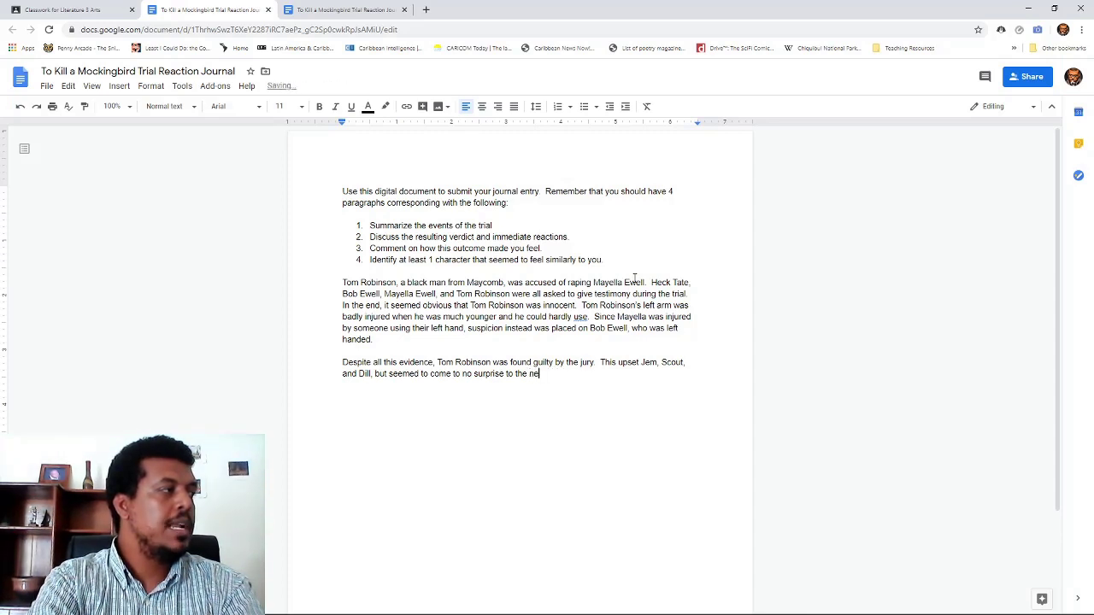
pyautogui.write('groes ')
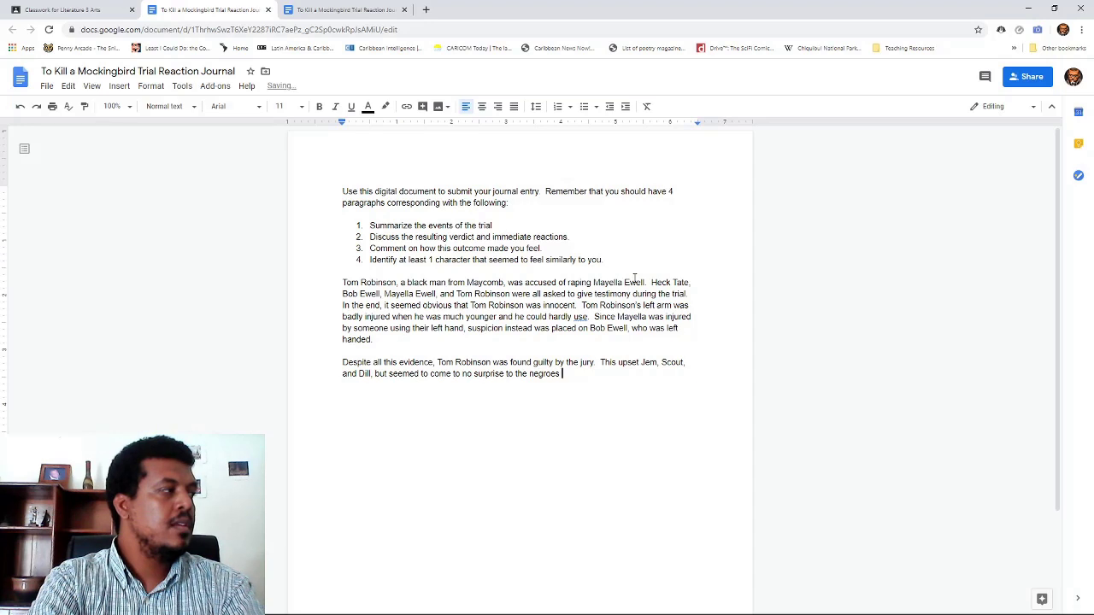
pyautogui.write('in ')
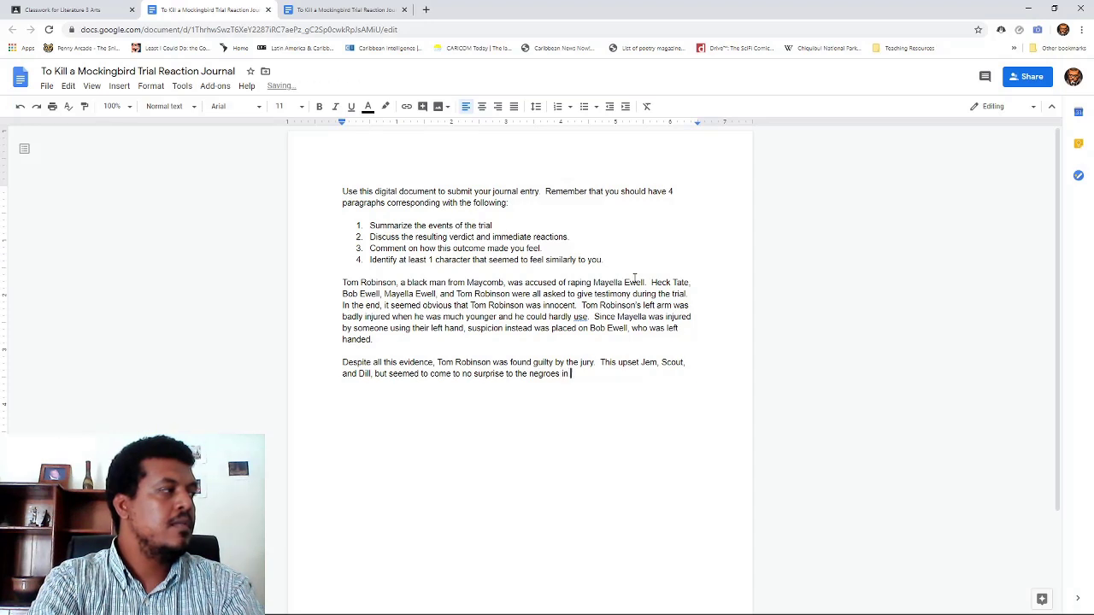
pyautogui.write('the courth')
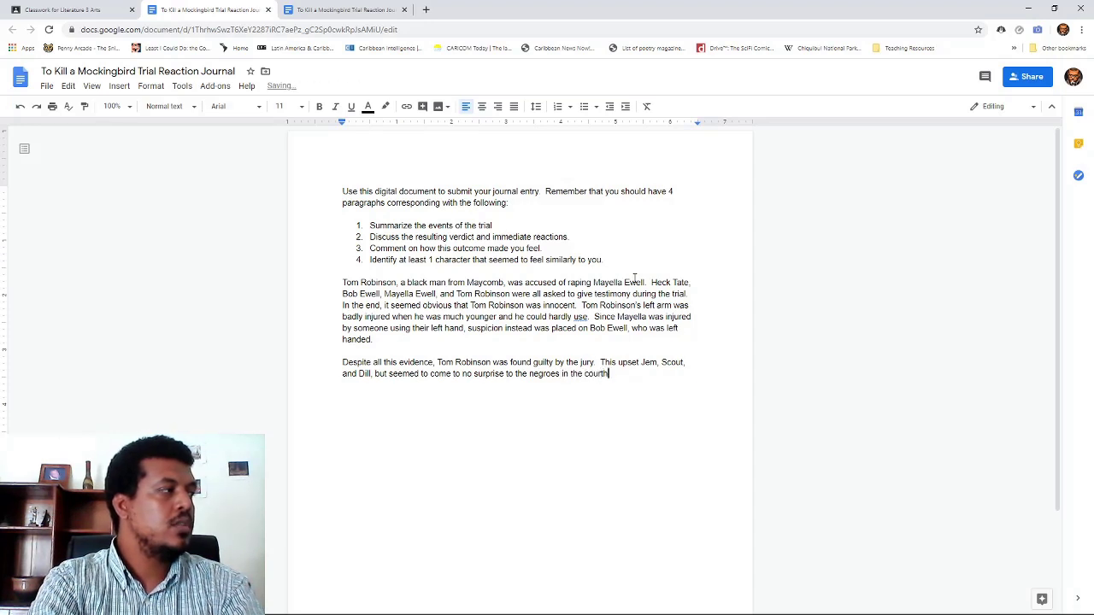
pyautogui.write('ouse.')
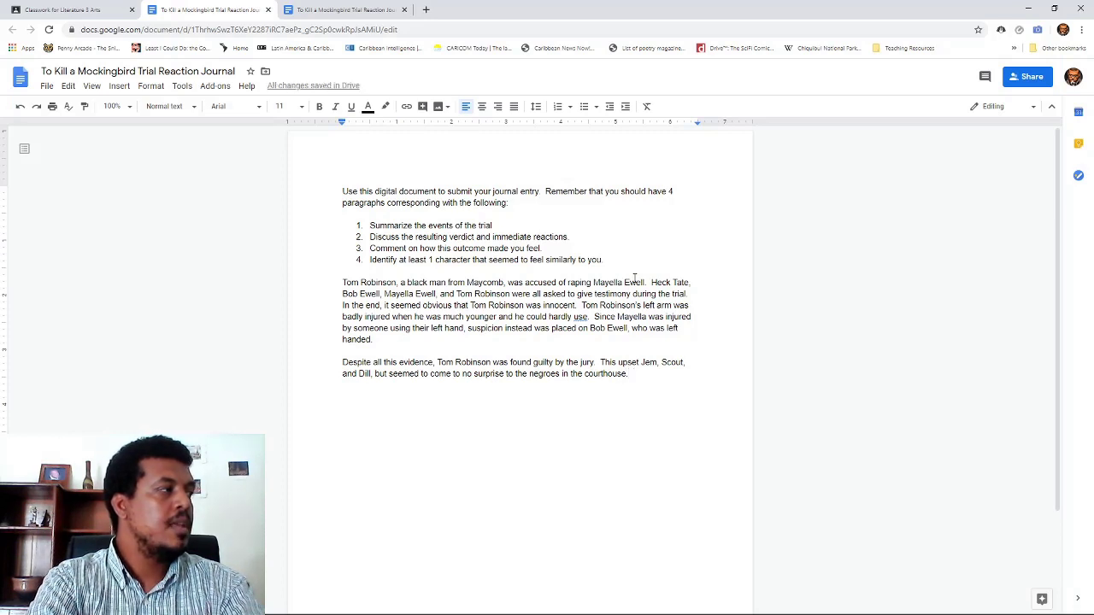
pyautogui.write('  Instead')
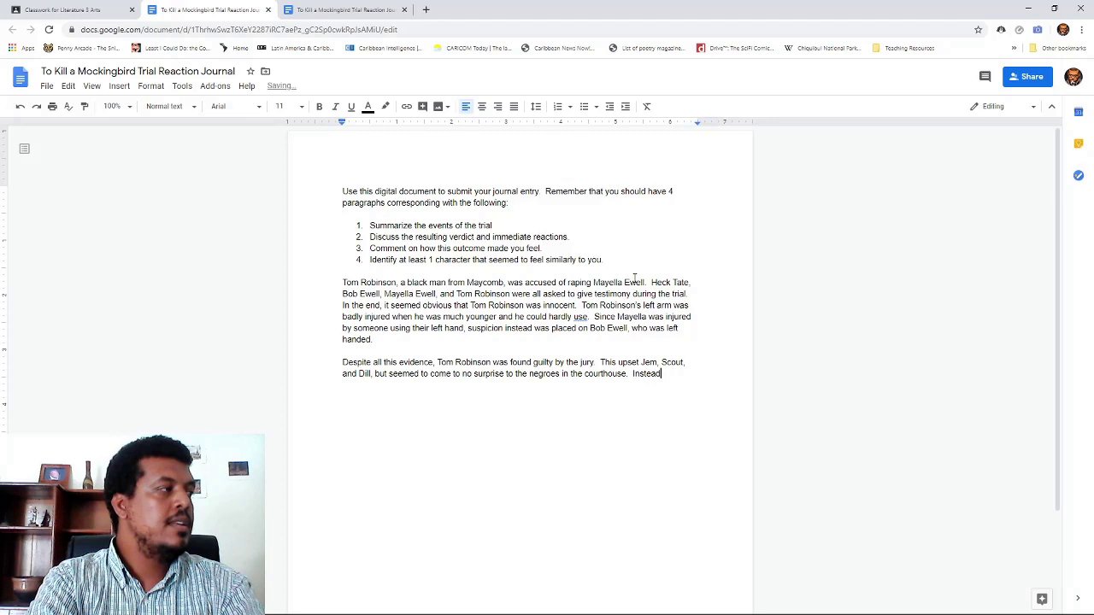
pyautogui.write(', they')
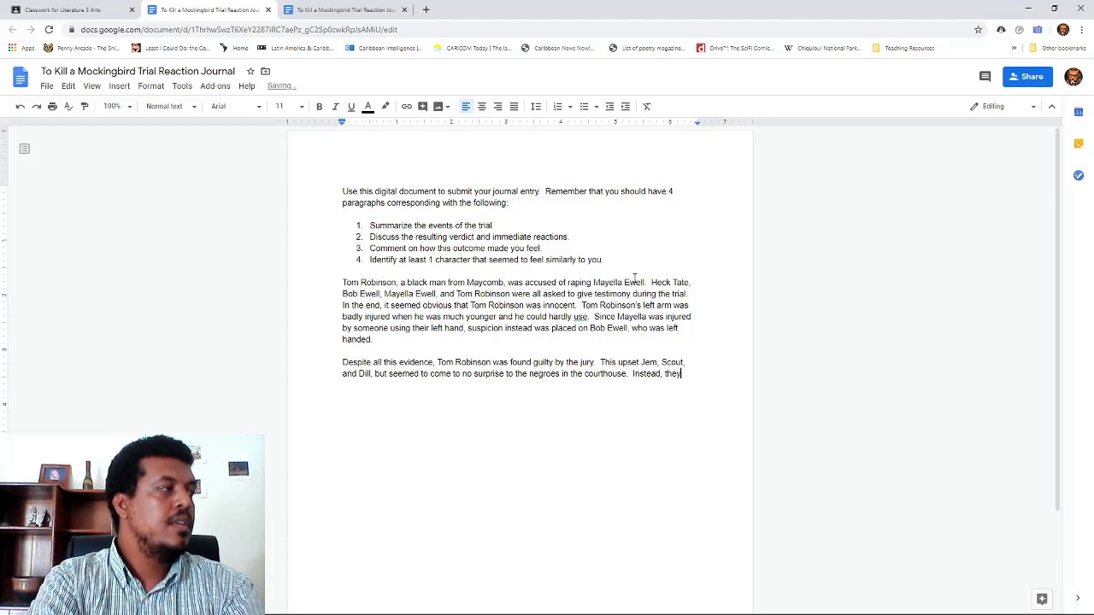
pyautogui.write(' stood while')
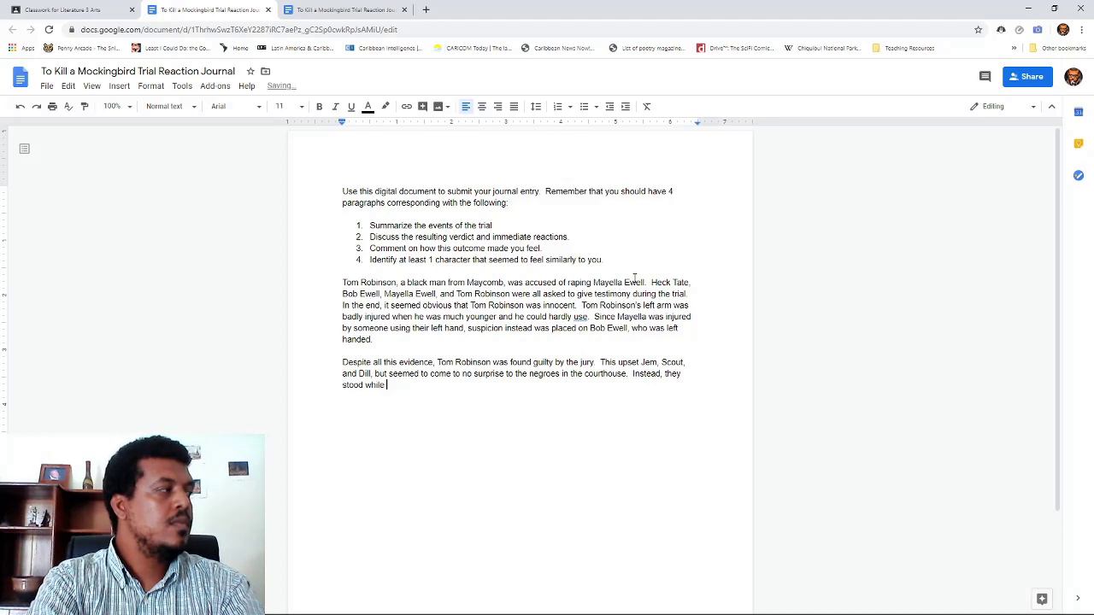
pyautogui.hotkey('ctrl', 'BackSpace')
pyautogui.write('to show')
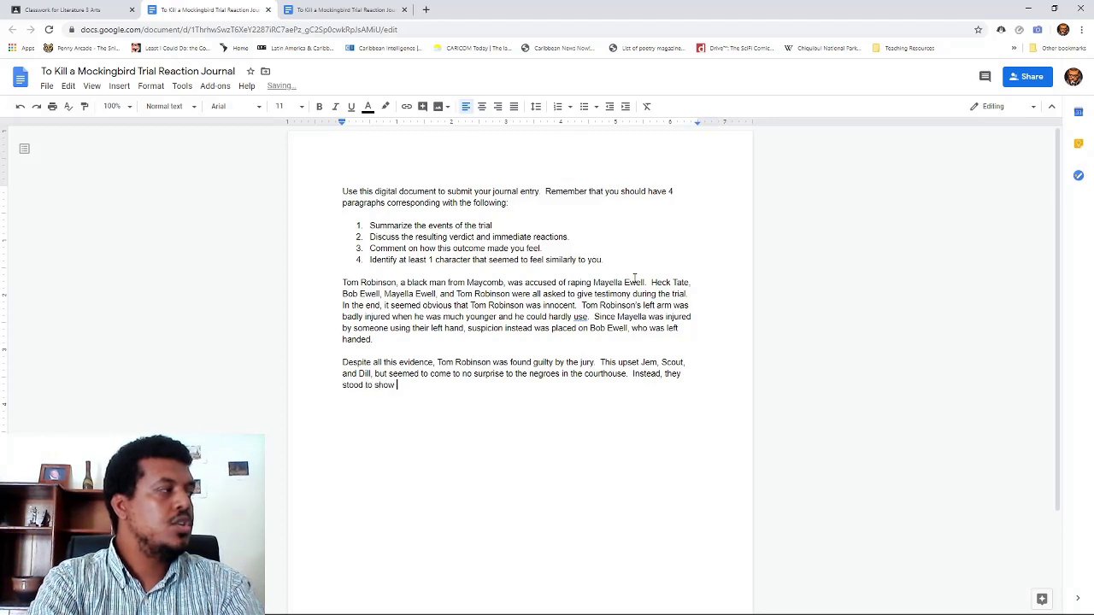
pyautogui.write(' respect to a distr')
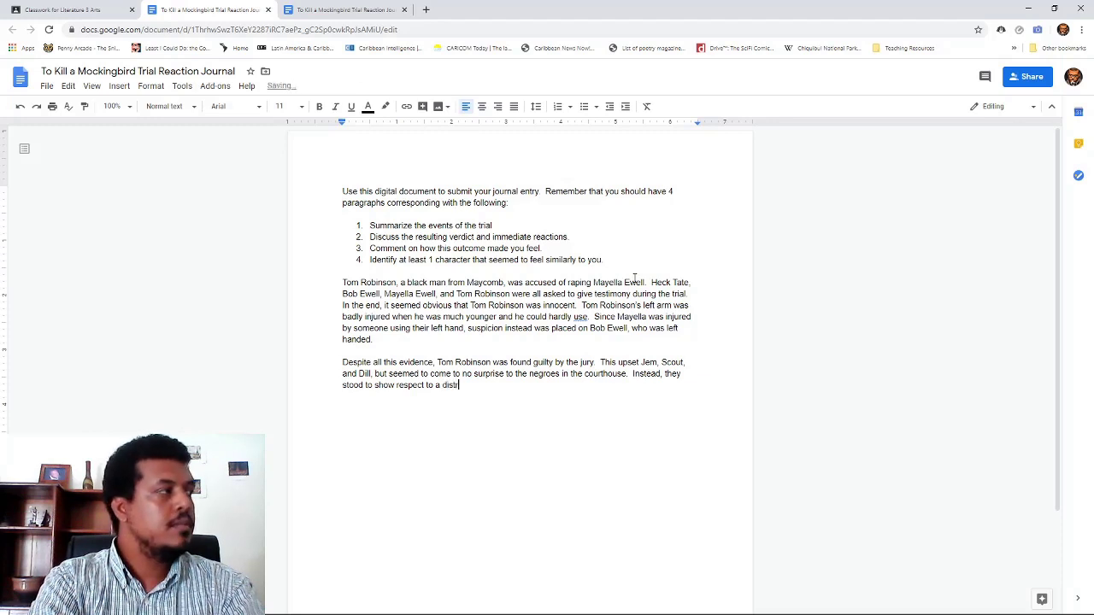
pyautogui.write('aught Att')
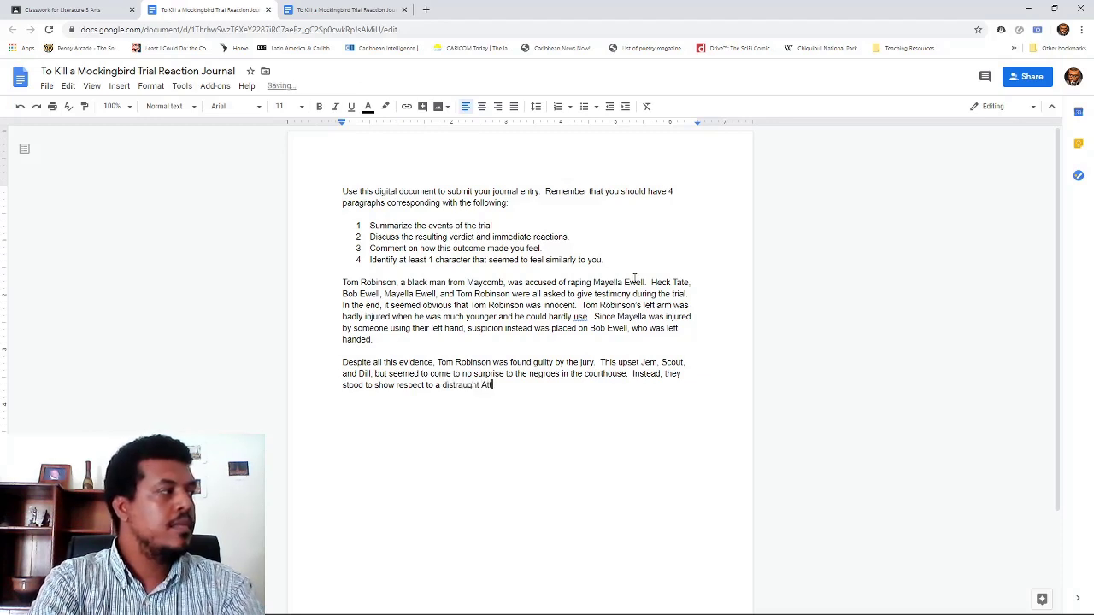
pyautogui.write('icus as he ')
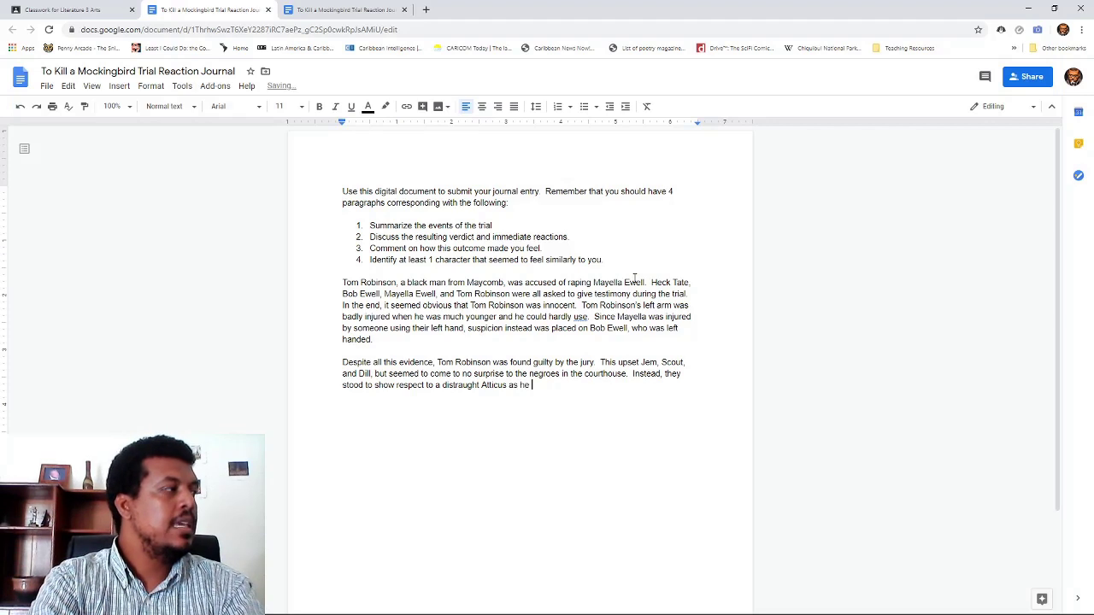
pyautogui.write('walked out.')
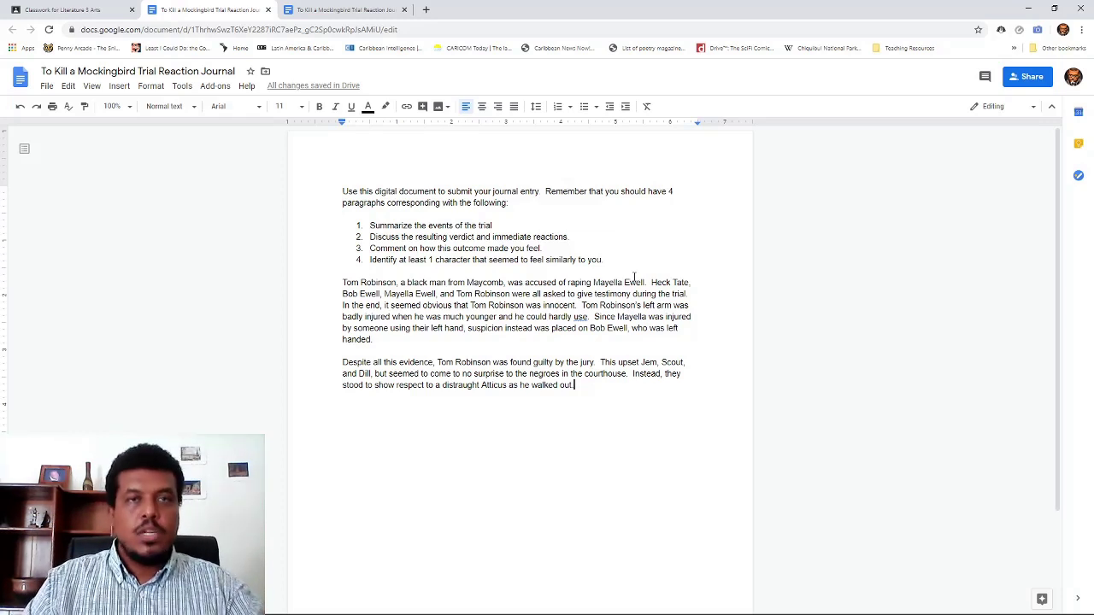
pyautogui.tripleClick(465, 305)
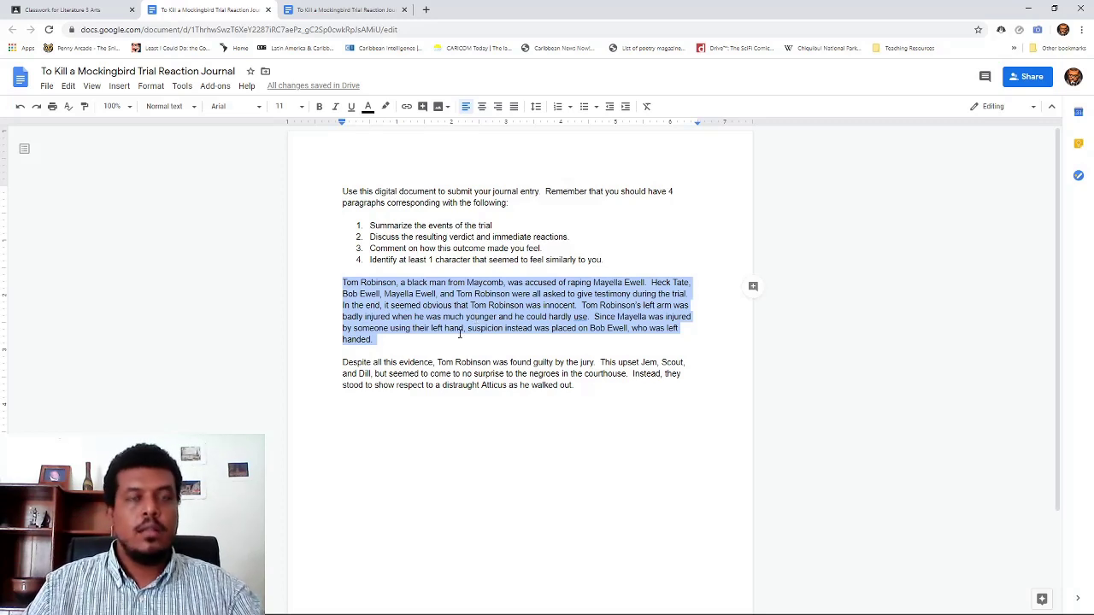
pyautogui.tripleClick(424, 363)
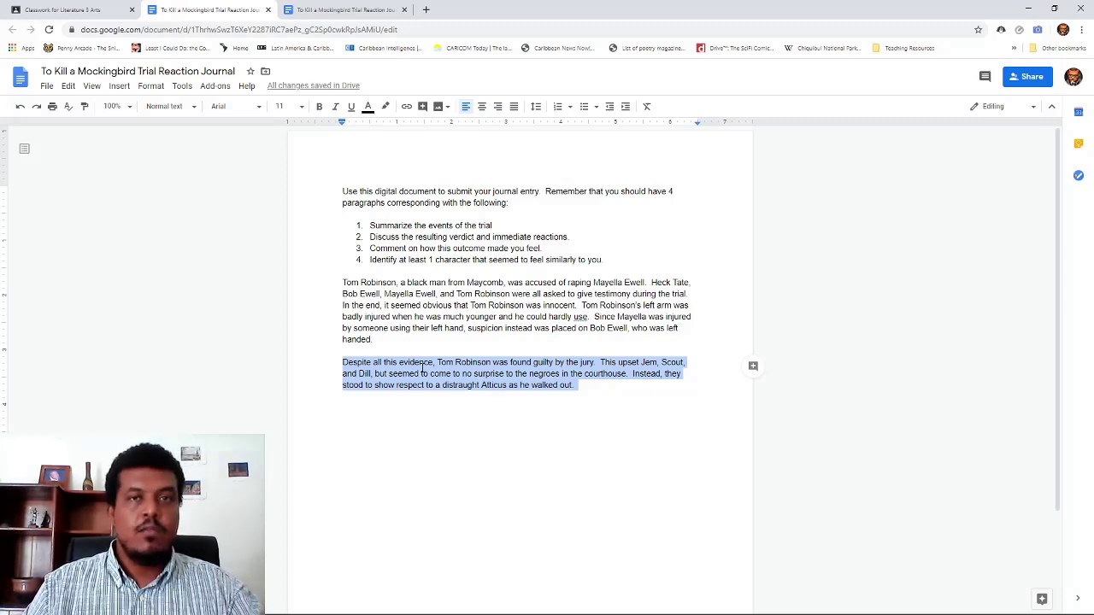
pyautogui.tripleClick(411, 249)
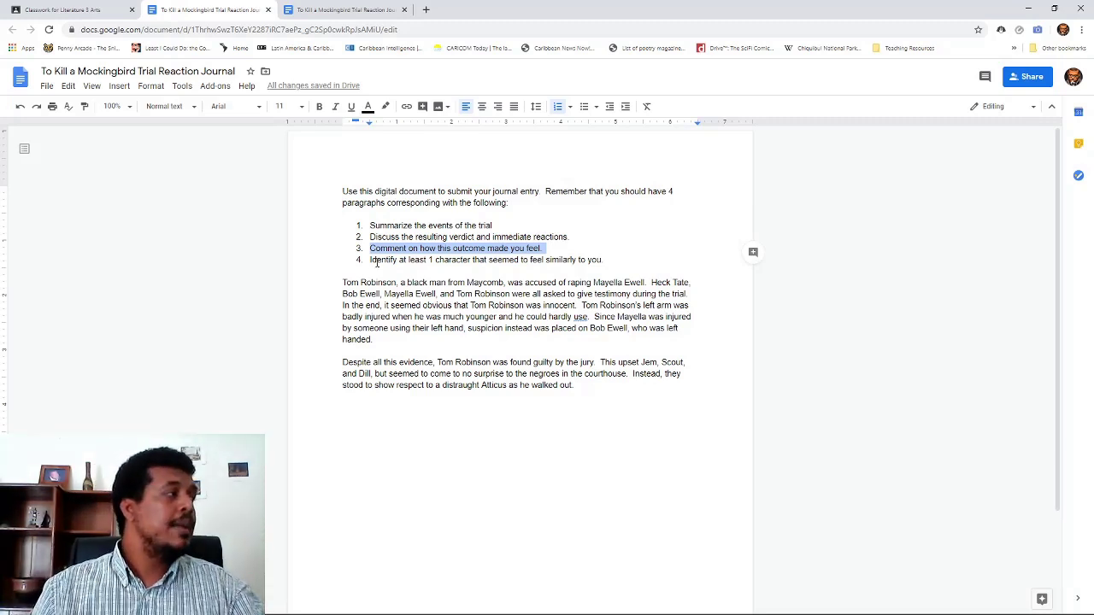
pyautogui.click(386, 261)
pyautogui.doubleClick(387, 261)
pyautogui.click(386, 260)
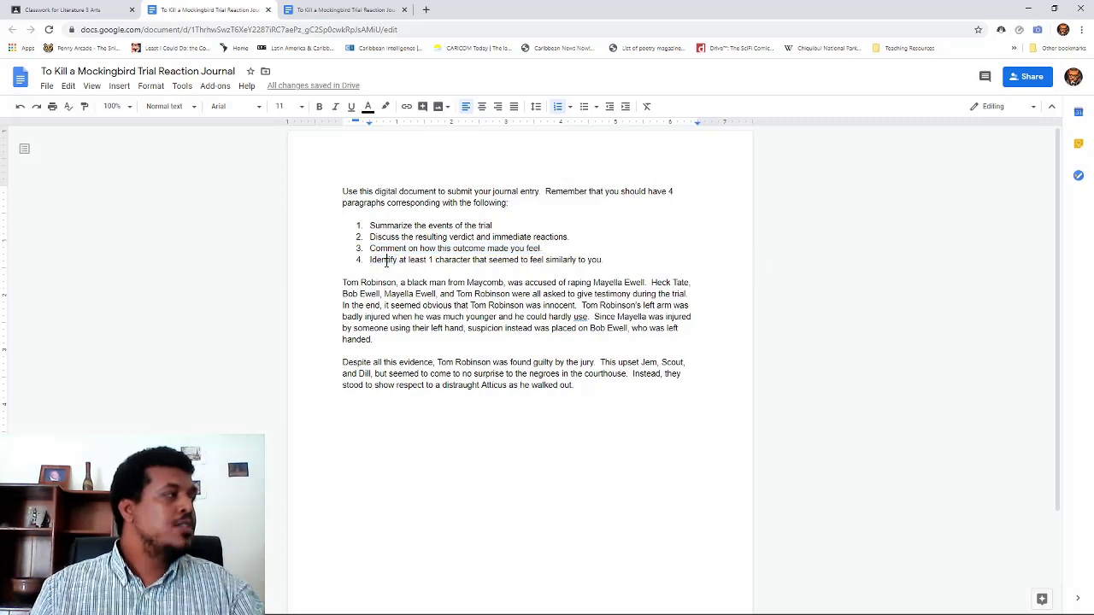
pyautogui.doubleClick(386, 261)
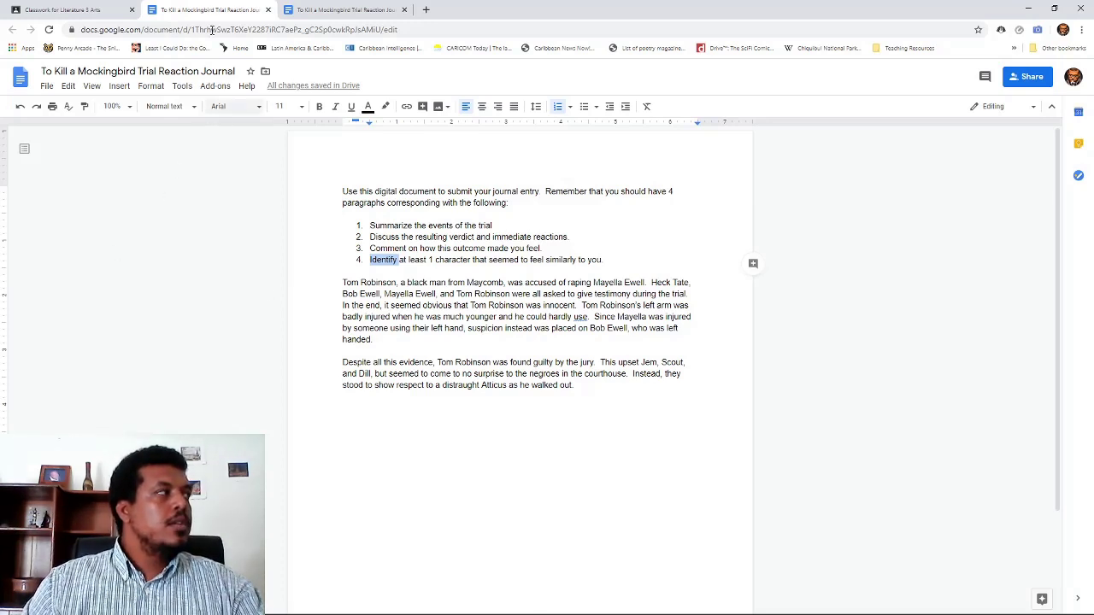
# - Close the journal document tabs and open the full Trial and Verdict Journal Entry assignment page
pyautogui.click(267, 9)
pyautogui.click(85, 10)
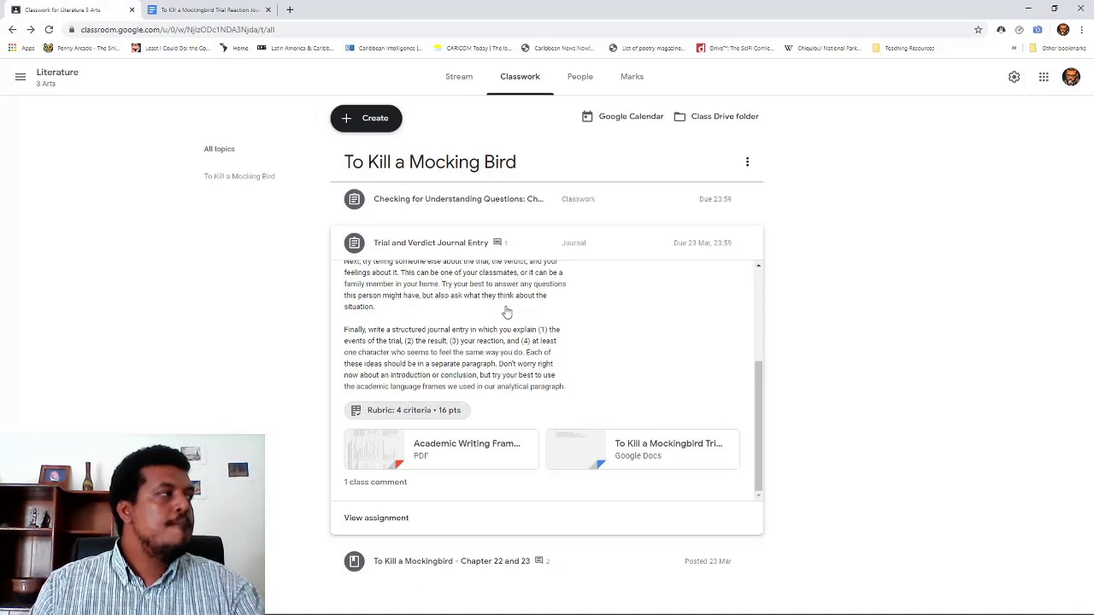
pyautogui.click(373, 519)
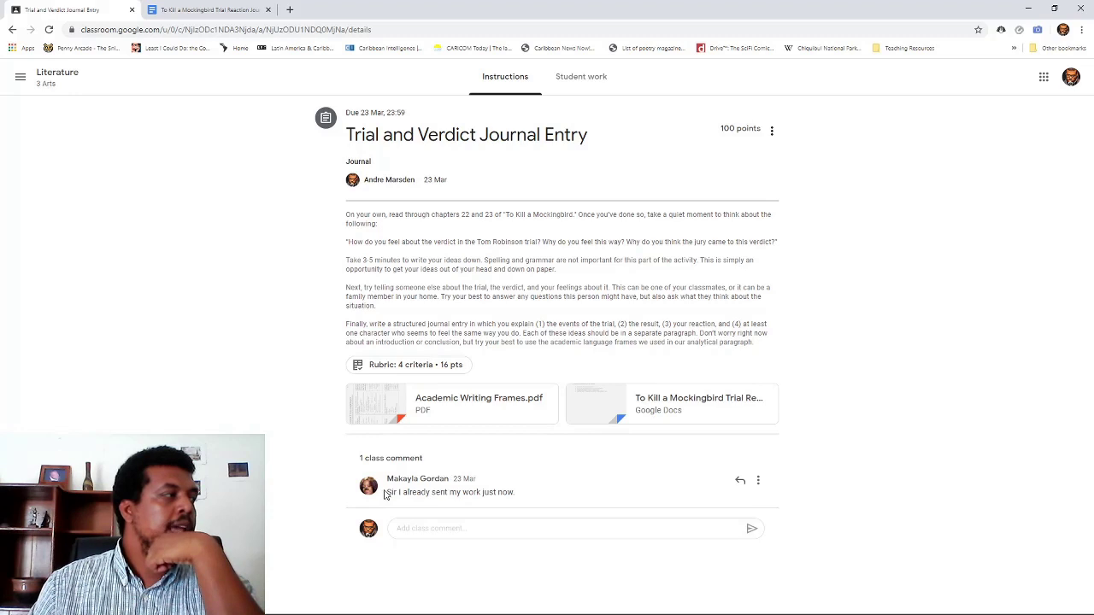
pyautogui.moveTo(385, 494); pyautogui.dragTo(518, 494)
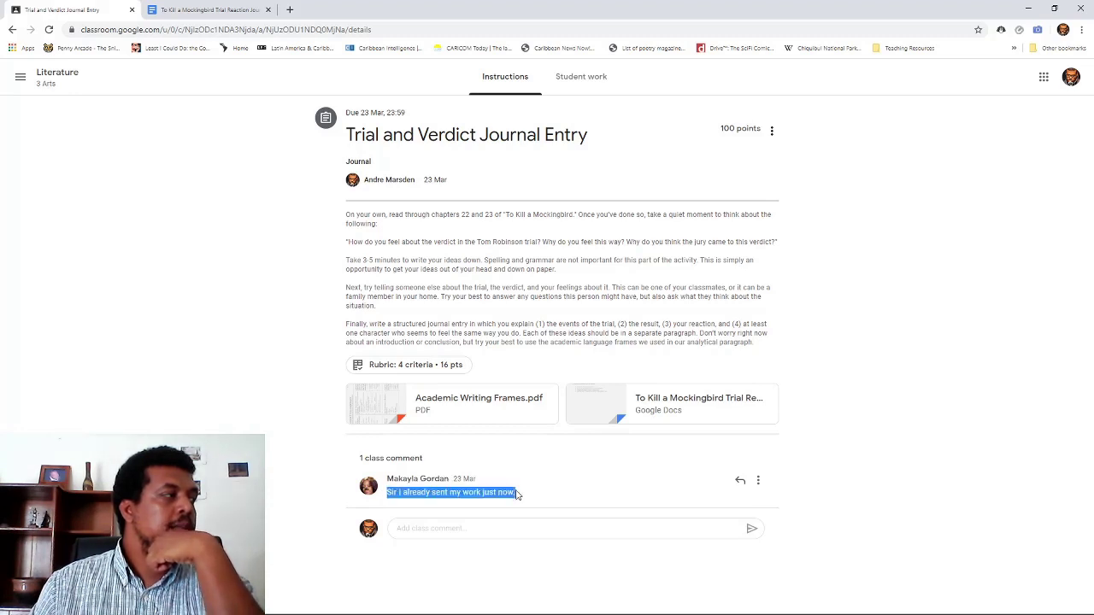
pyautogui.click(461, 481)
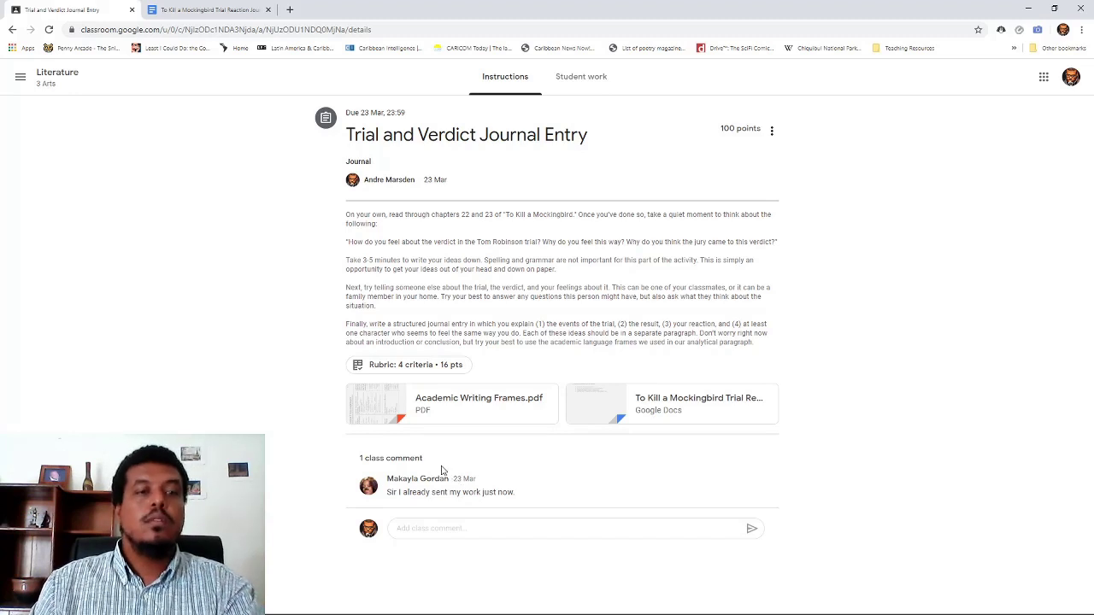
# - Switch to the Student work view and briefly open a Missing submission before closing it
pyautogui.click(579, 78)
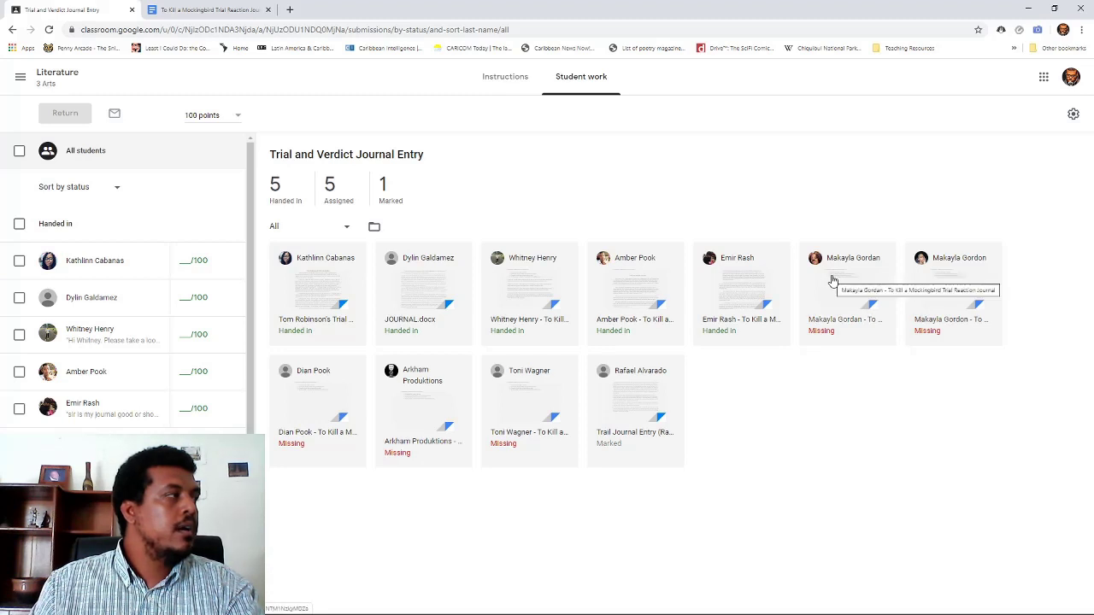
pyautogui.click(508, 83)
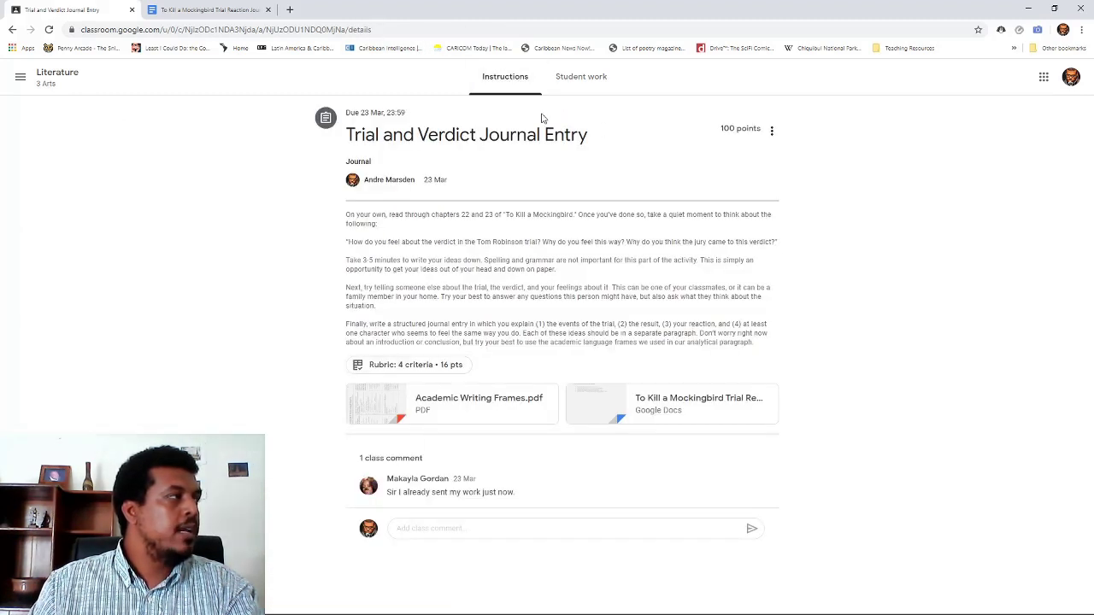
pyautogui.click(572, 86)
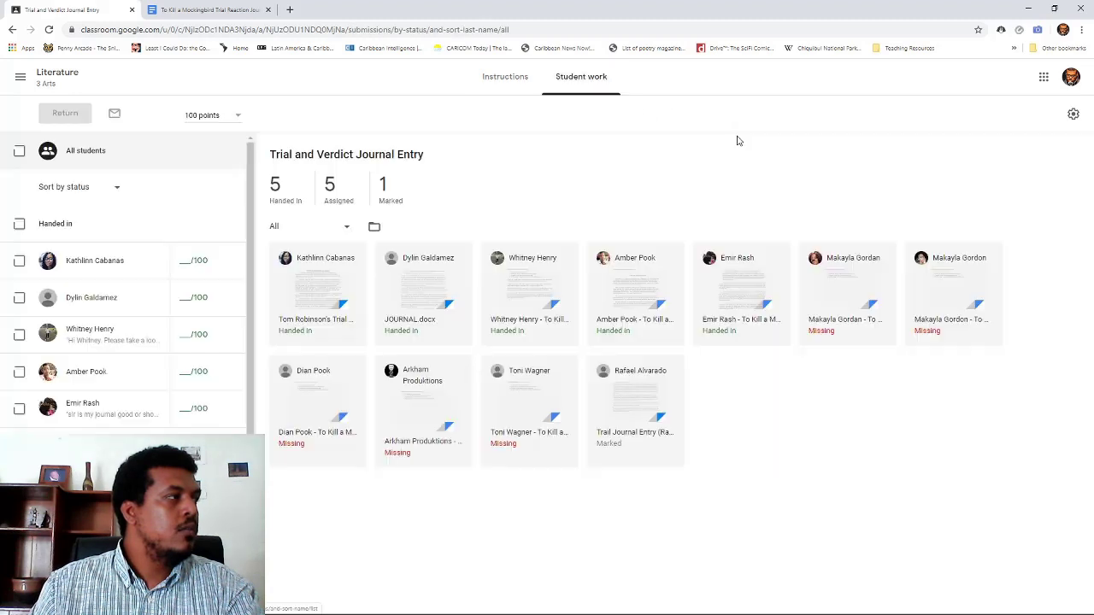
pyautogui.doubleClick(825, 331)
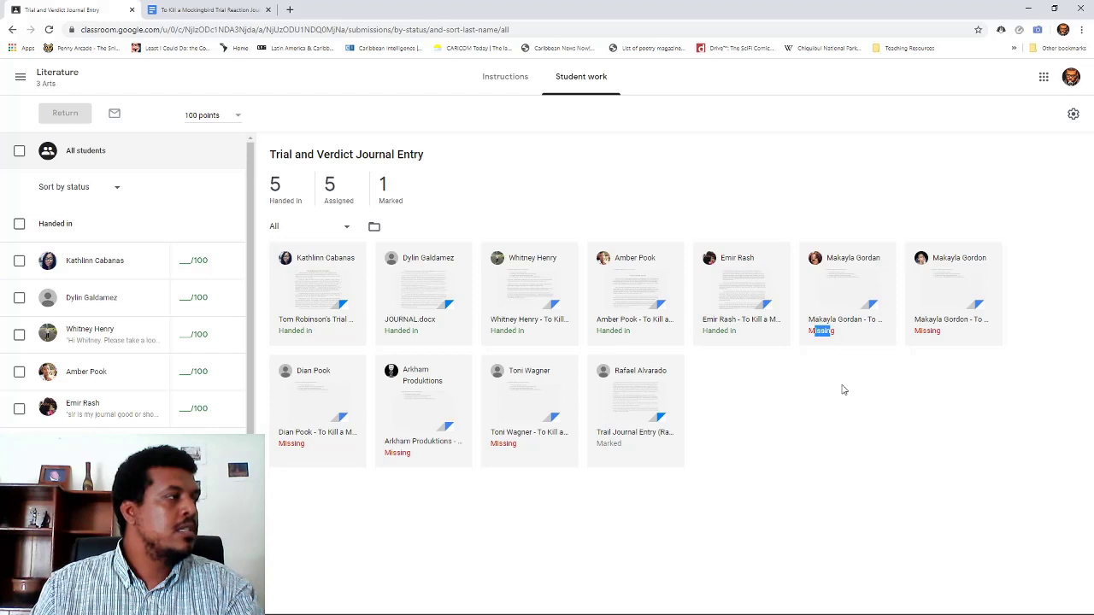
pyautogui.click(835, 286)
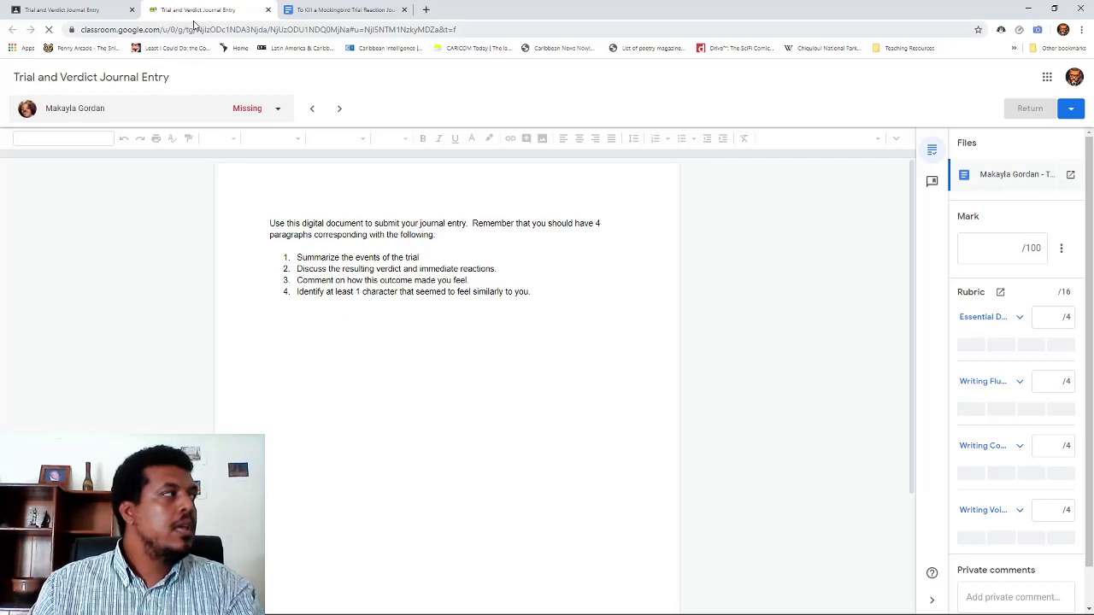
pyautogui.click(268, 12)
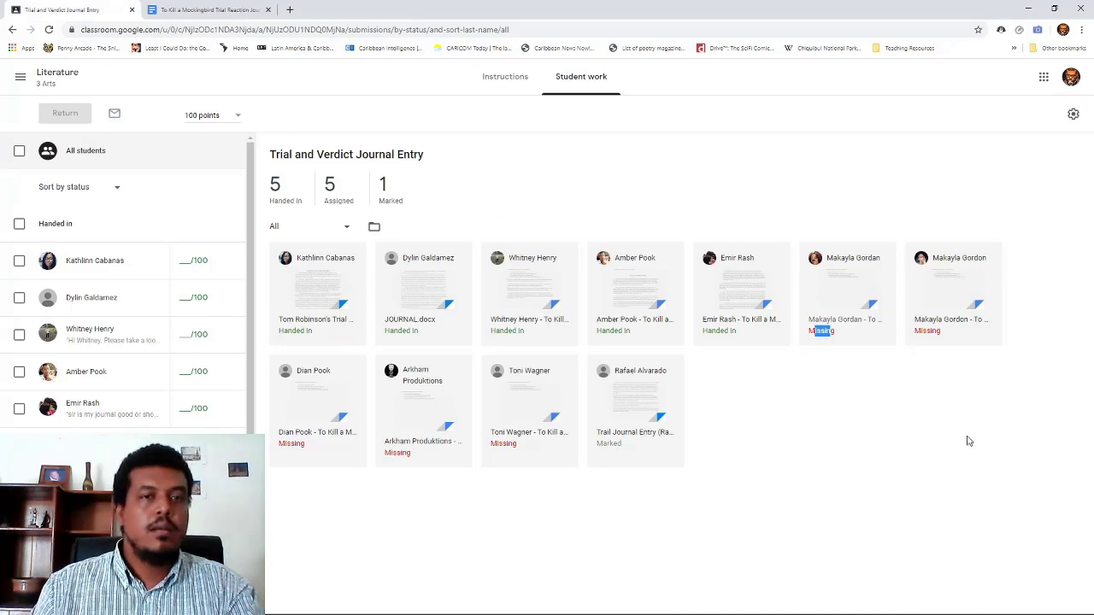
# - Open the handed-in JOURNAL.docx submission in the grading view
pyautogui.click(826, 415)
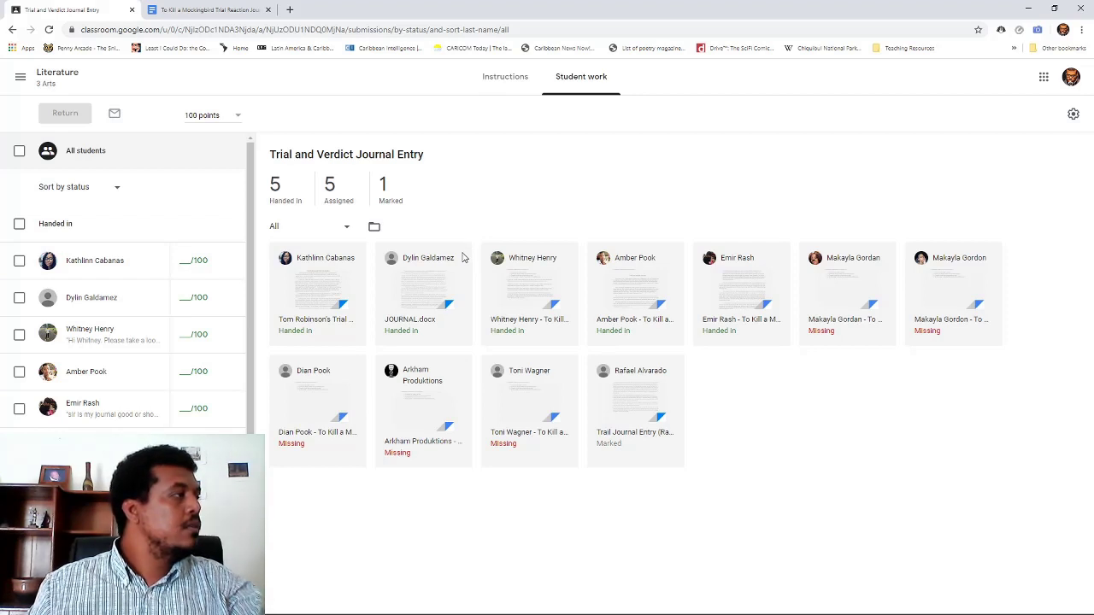
pyautogui.click(424, 286)
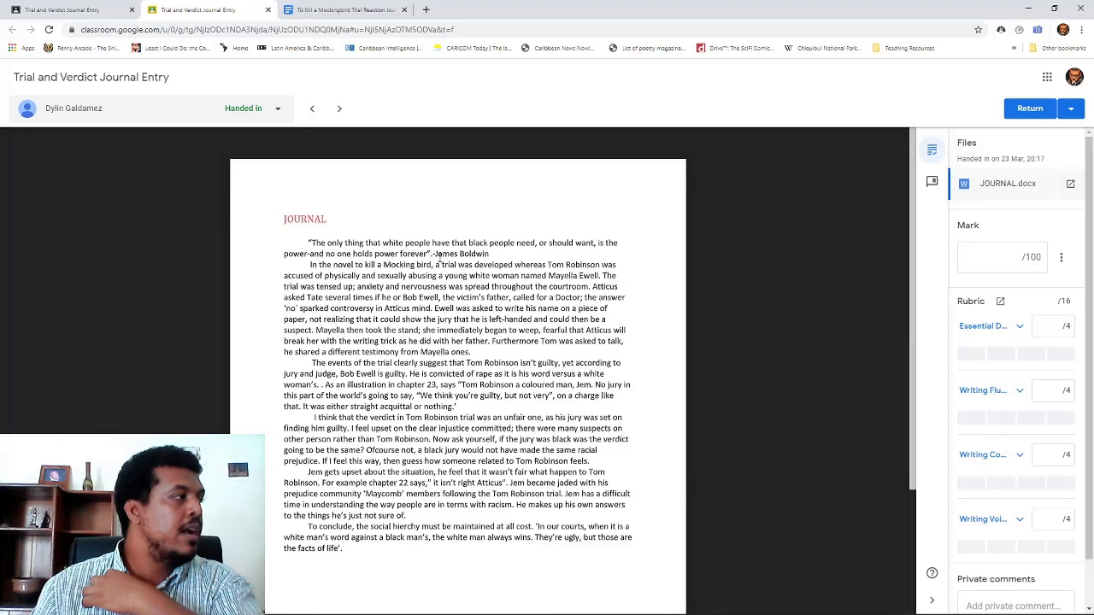
# - Read the student's JOURNAL.docx entry on Tom Robinson's trial, the verdict and Jem's reaction
pyautogui.doubleClick(469, 254)
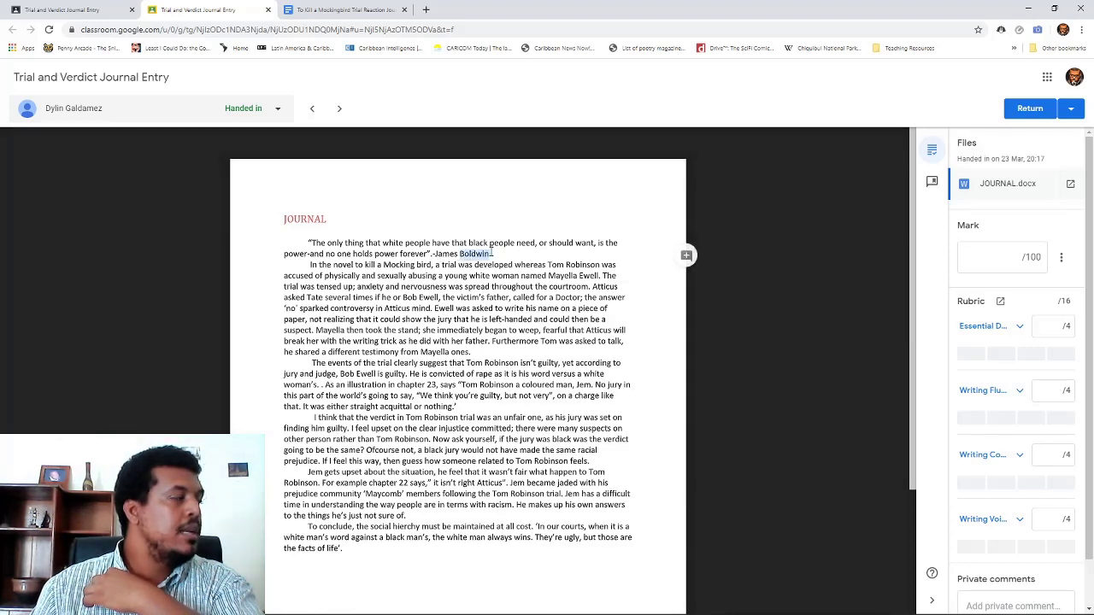
pyautogui.click(500, 254)
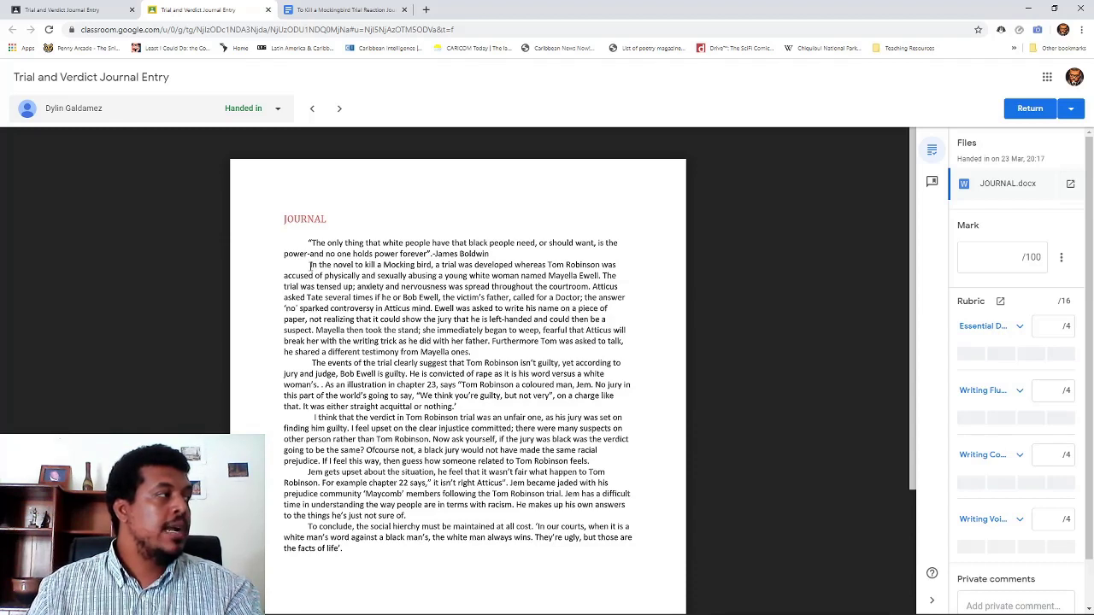
pyautogui.moveTo(397, 286)
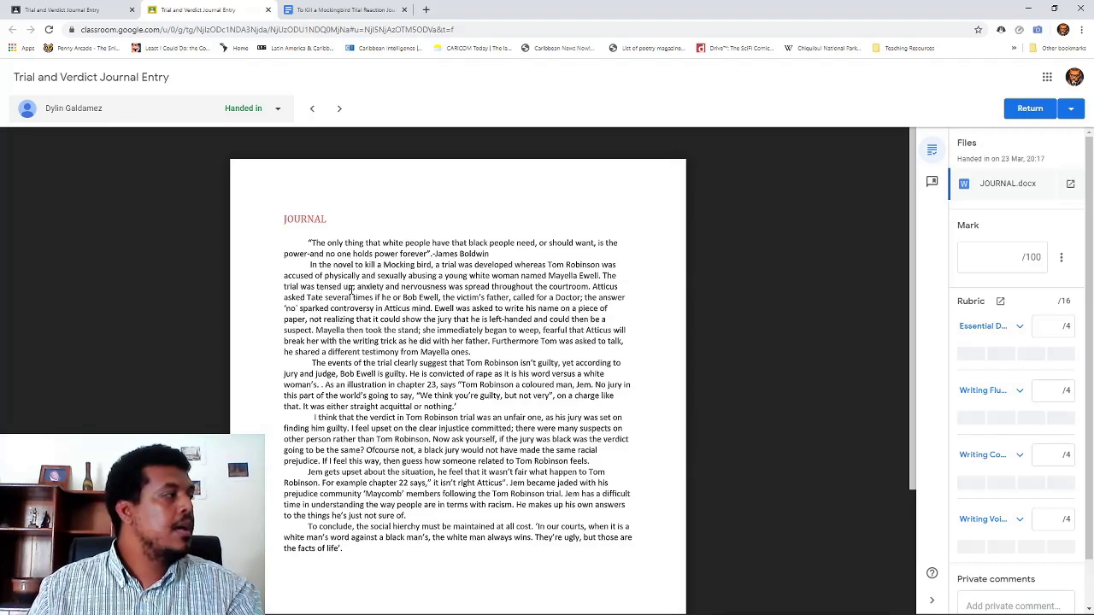
# - Select the phrase 'tensed up' in the student's journal
pyautogui.doubleClick(329, 287)
pyautogui.click(329, 287)
pyautogui.doubleClick(330, 288)
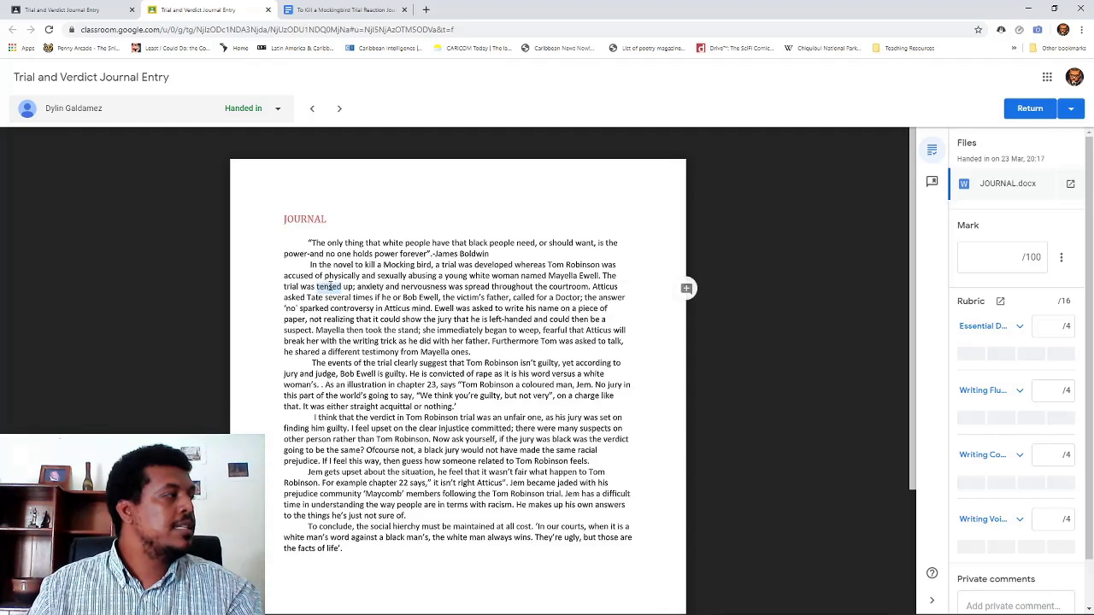
pyautogui.click(328, 287)
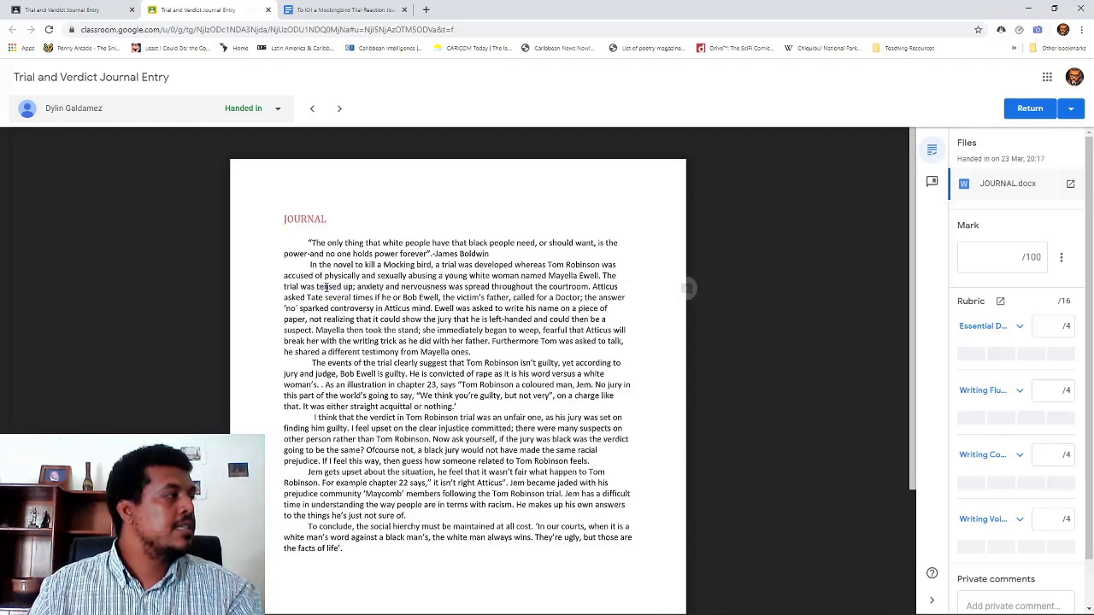
pyautogui.doubleClick(326, 287)
pyautogui.click(326, 287)
pyautogui.moveTo(317, 287); pyautogui.dragTo(356, 287)
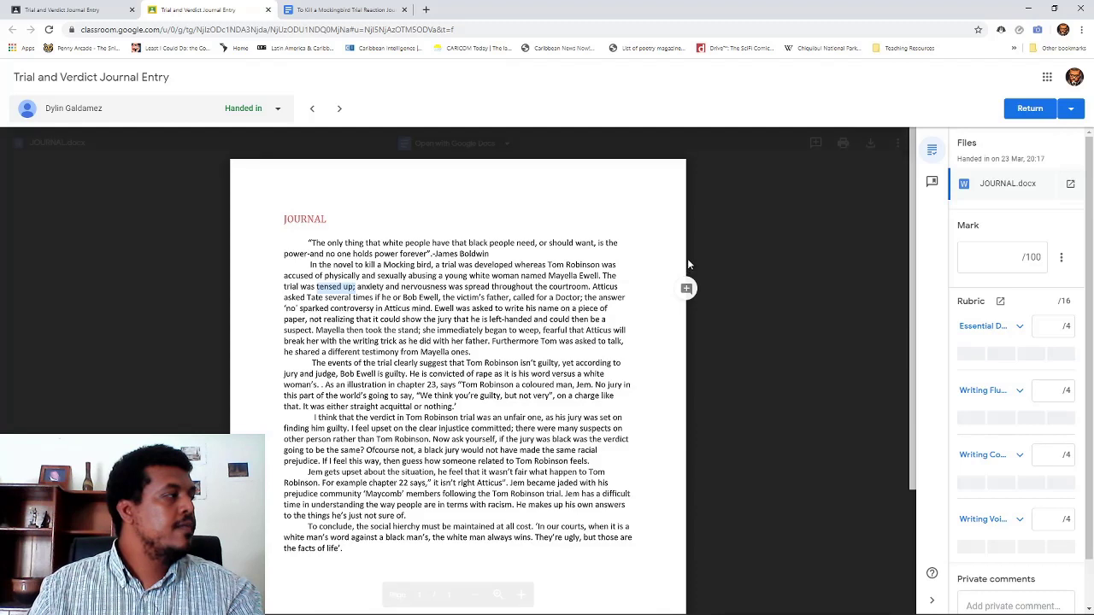
# - Comment "Just 'Tense' will do" on 'tensed up', then select the word 'Tate'
pyautogui.click(686, 290)
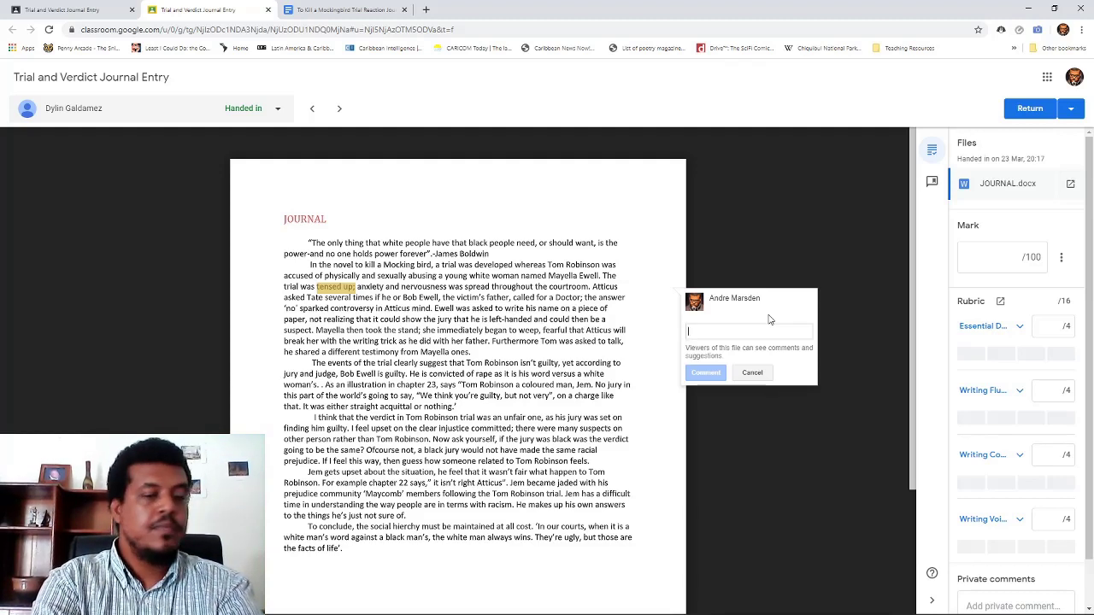
pyautogui.write('Just')
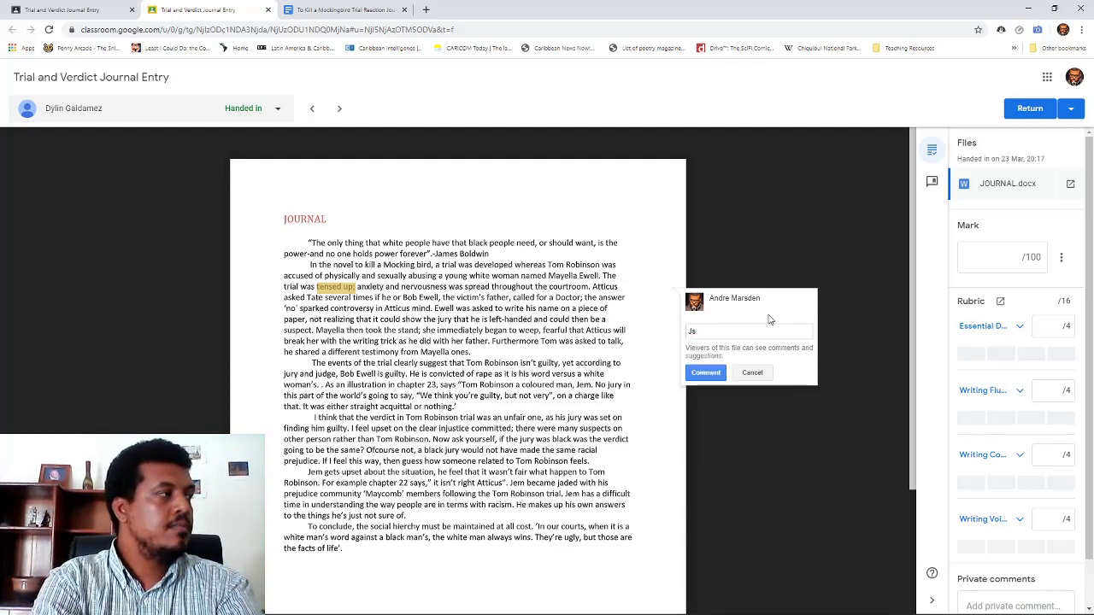
pyautogui.write(" 'Tense' will c")
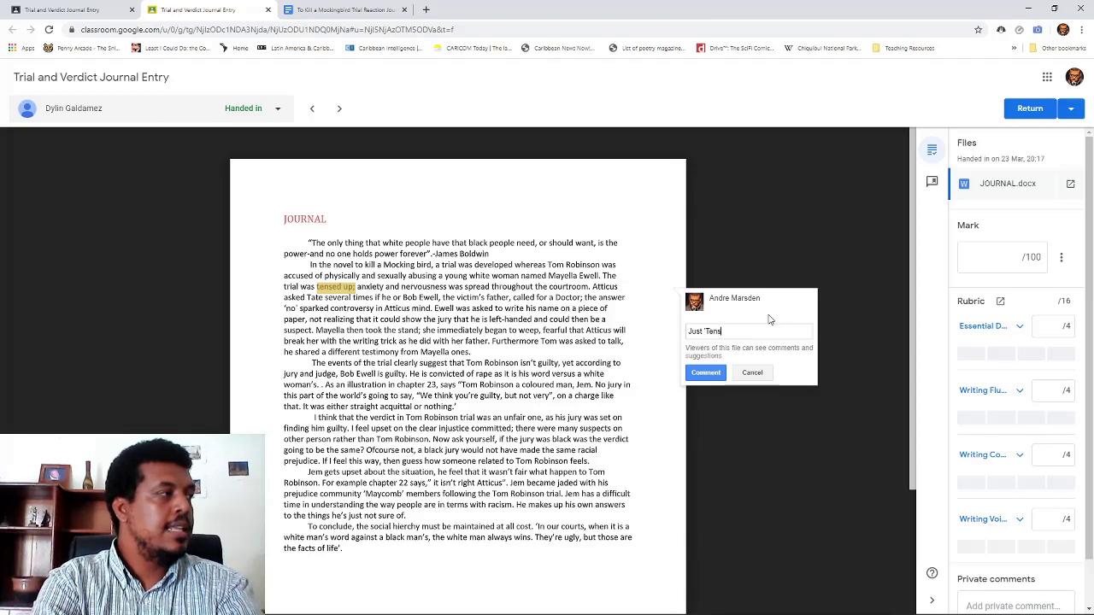
pyautogui.write('o.')
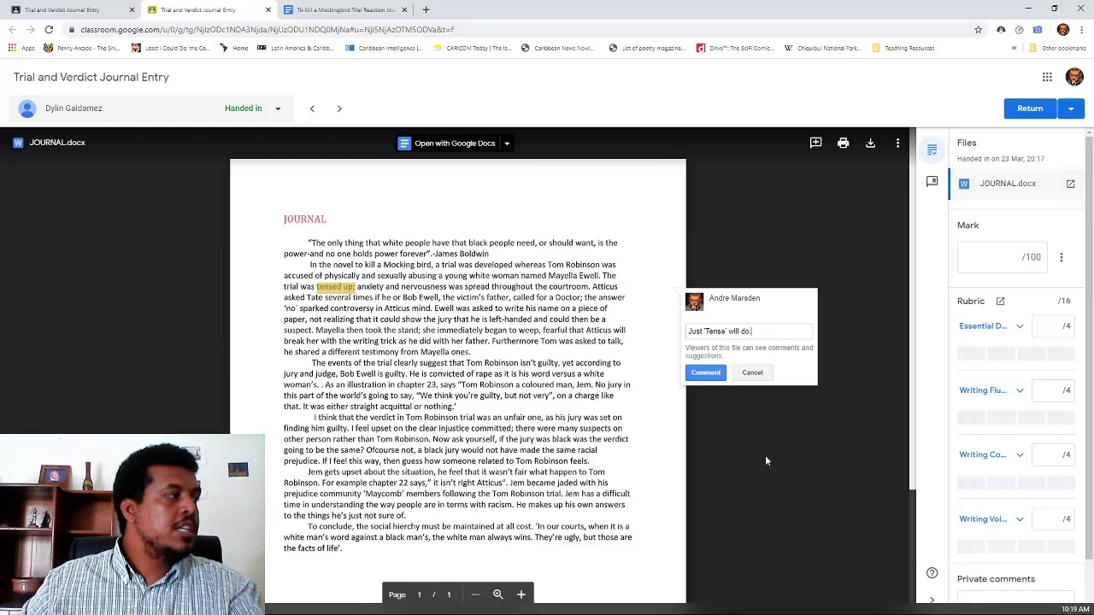
pyautogui.click(706, 373)
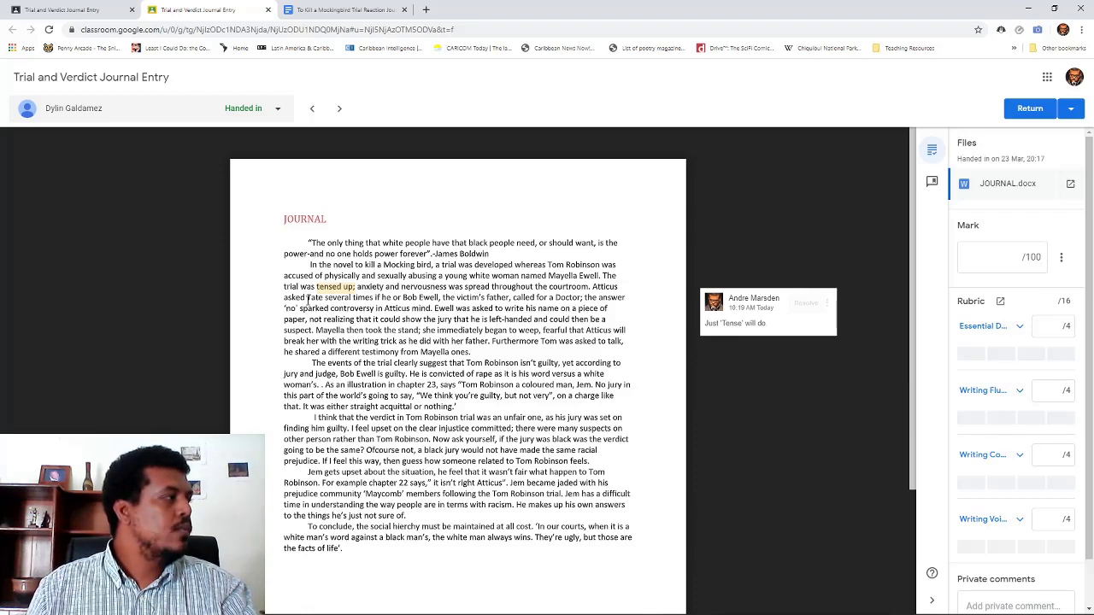
pyautogui.doubleClick(315, 298)
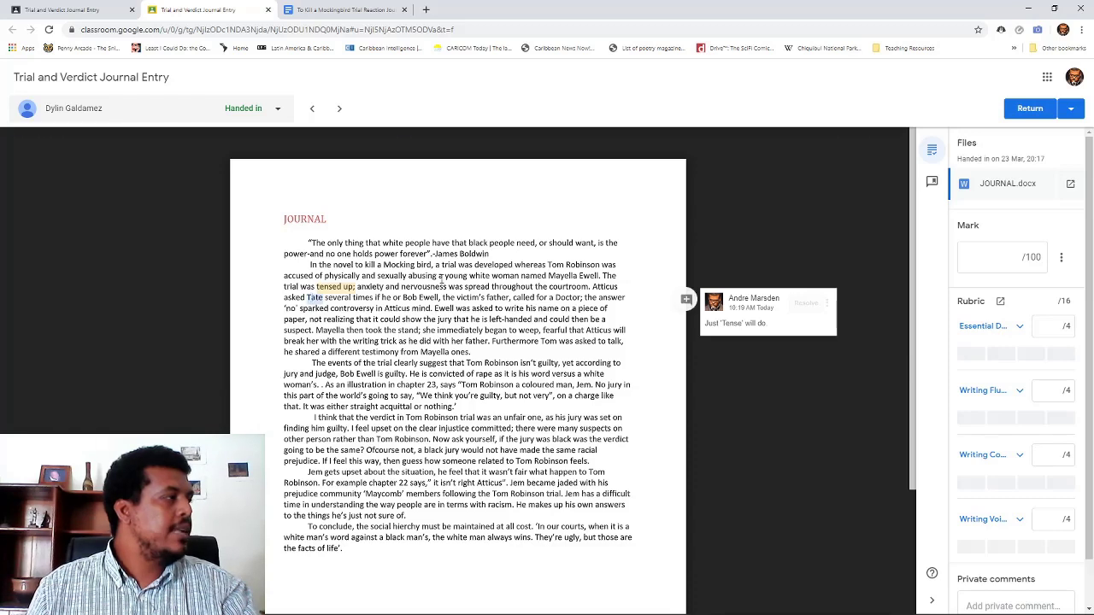
# - Post the comment "When discussing a character, mention full name the first time." on 'Tate'
pyautogui.click(689, 301)
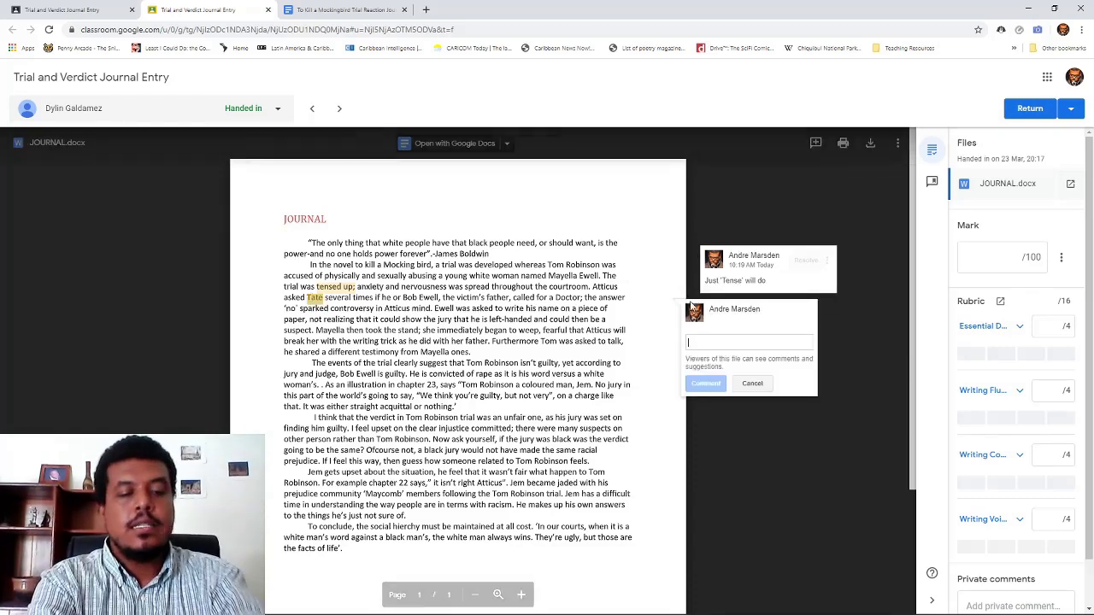
pyautogui.write('When disc')
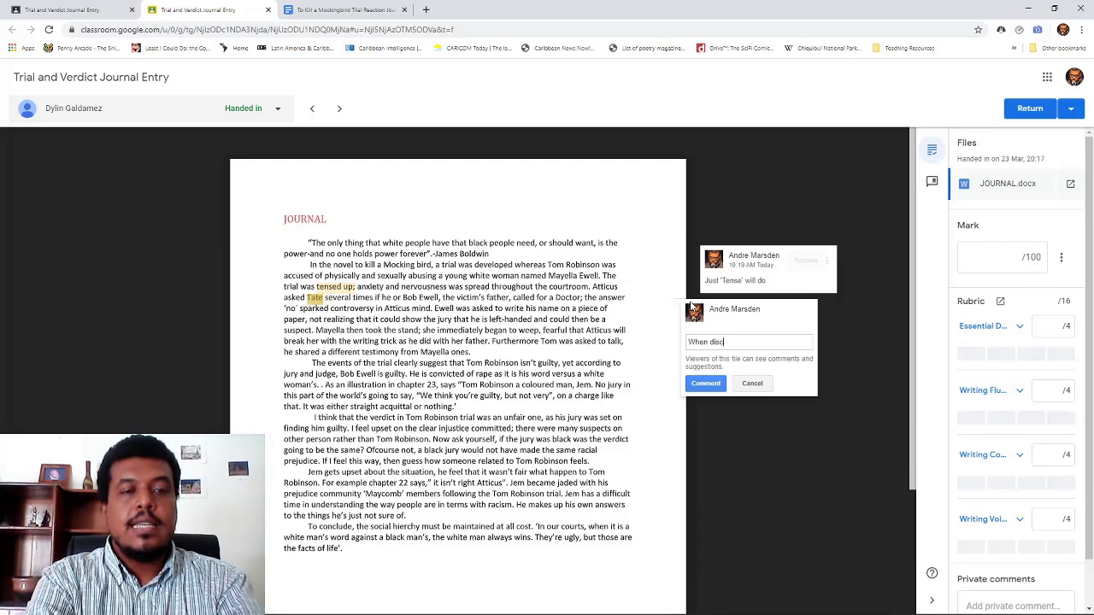
pyautogui.write('ussin')
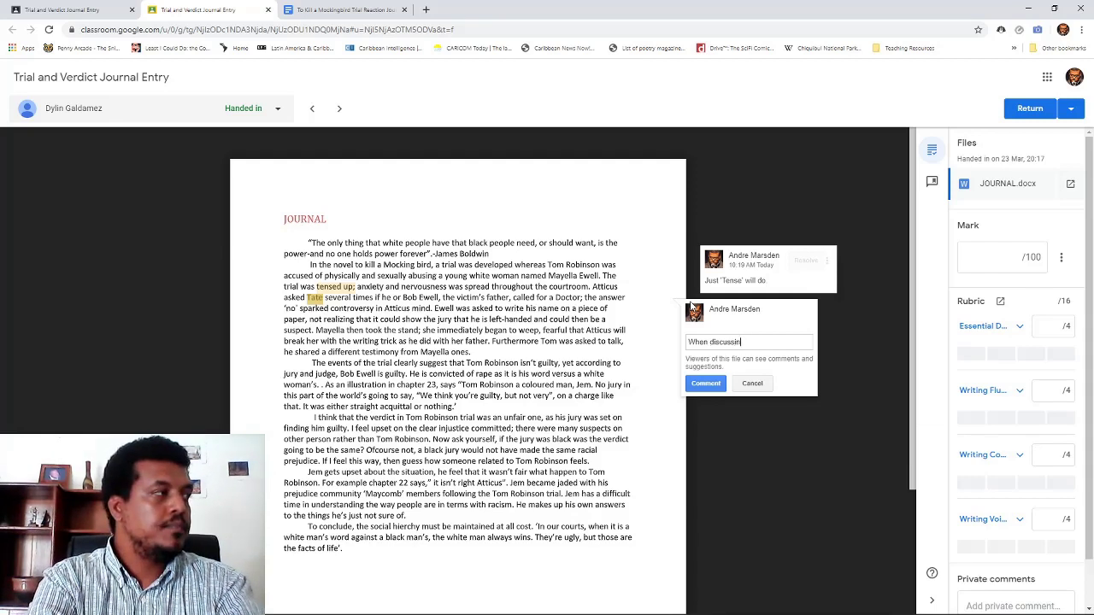
pyautogui.write('g a character, m')
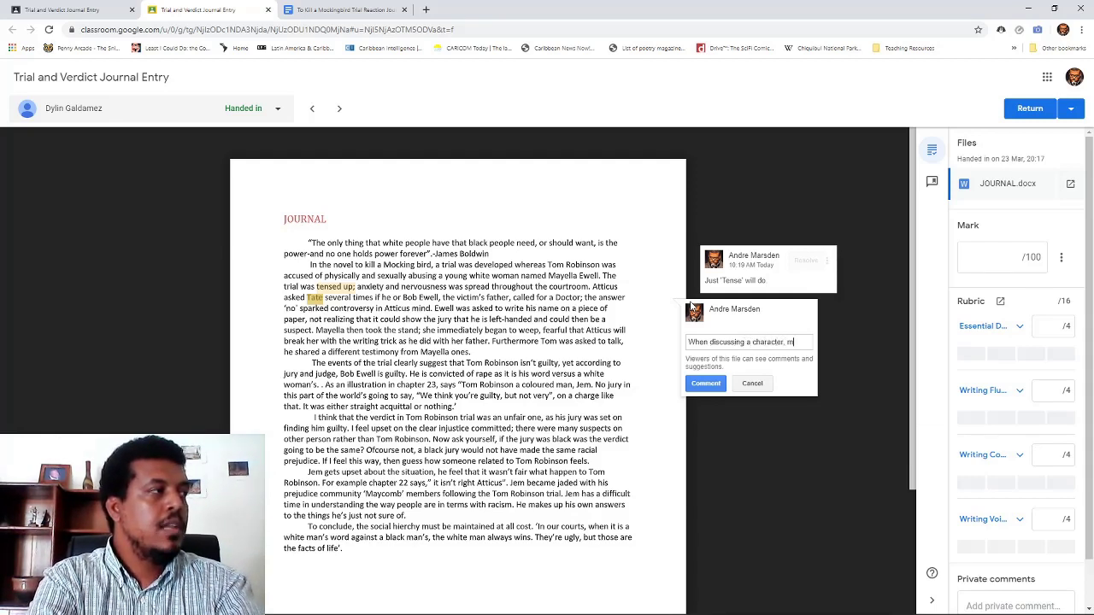
pyautogui.write('ention ful')
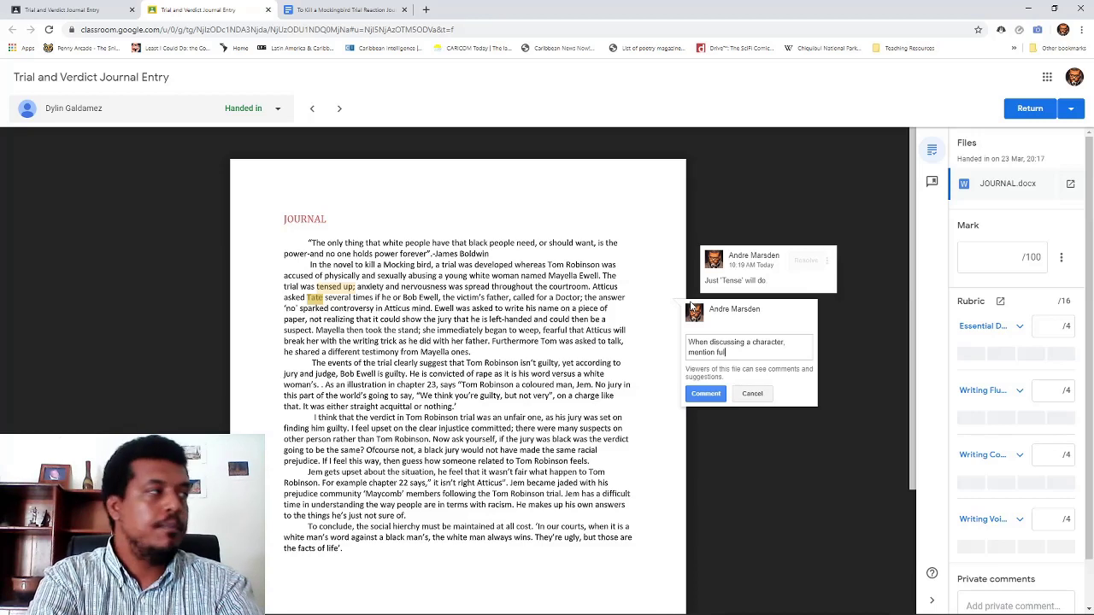
pyautogui.write('l name')
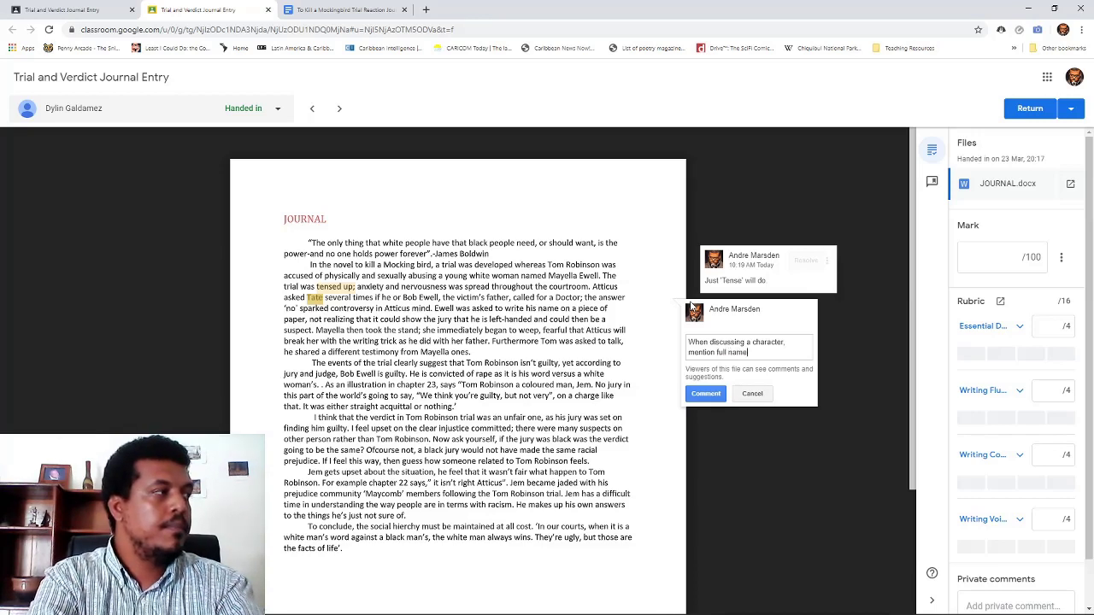
pyautogui.write(' the first time ')
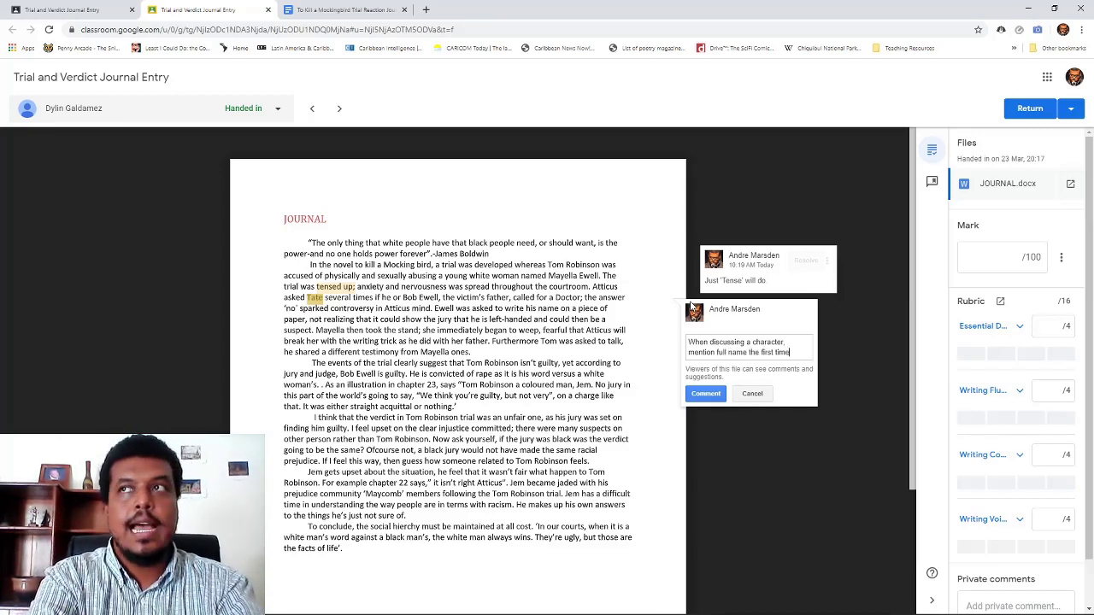
pyautogui.write('.')
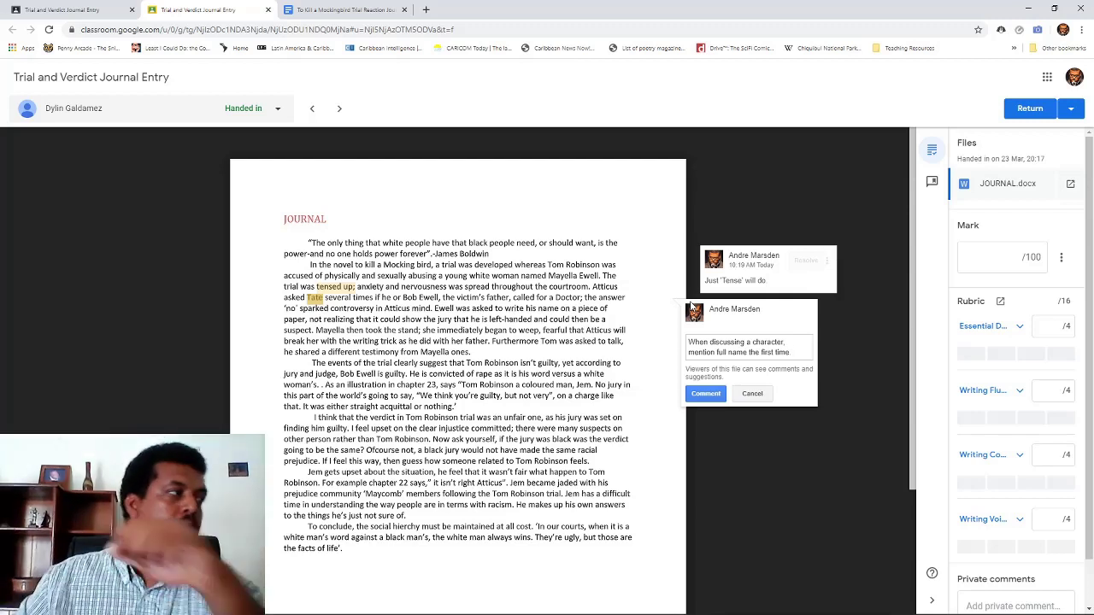
pyautogui.click(706, 394)
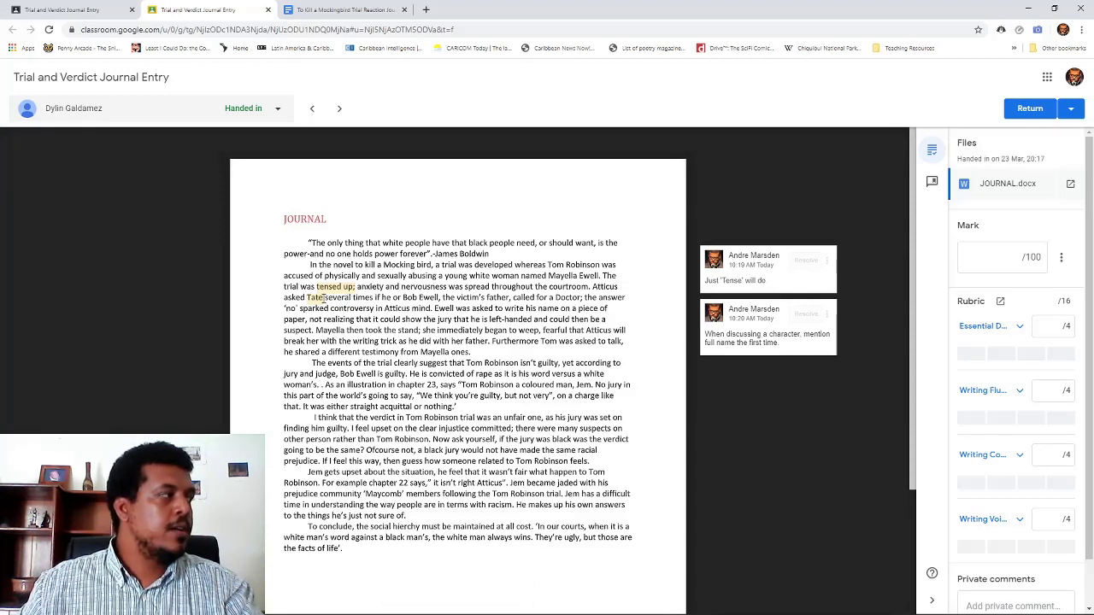
# - Check the new Tate comment, then select the sentence 'Atticus asked Tate' through 'in Atticus mind.'
pyautogui.click(325, 298)
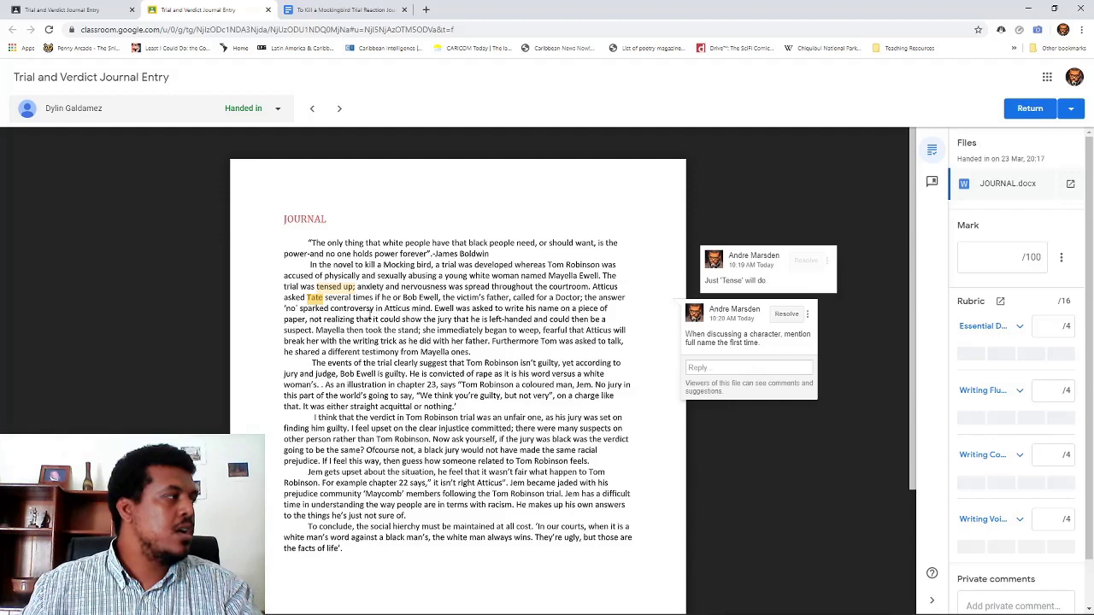
pyautogui.click(410, 309)
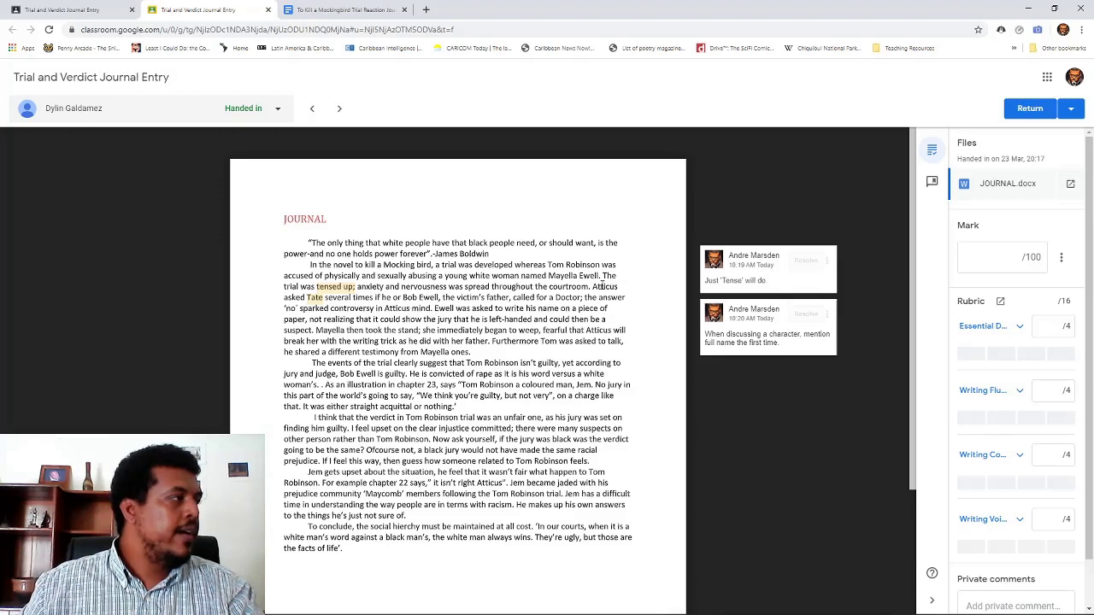
pyautogui.doubleClick(604, 286)
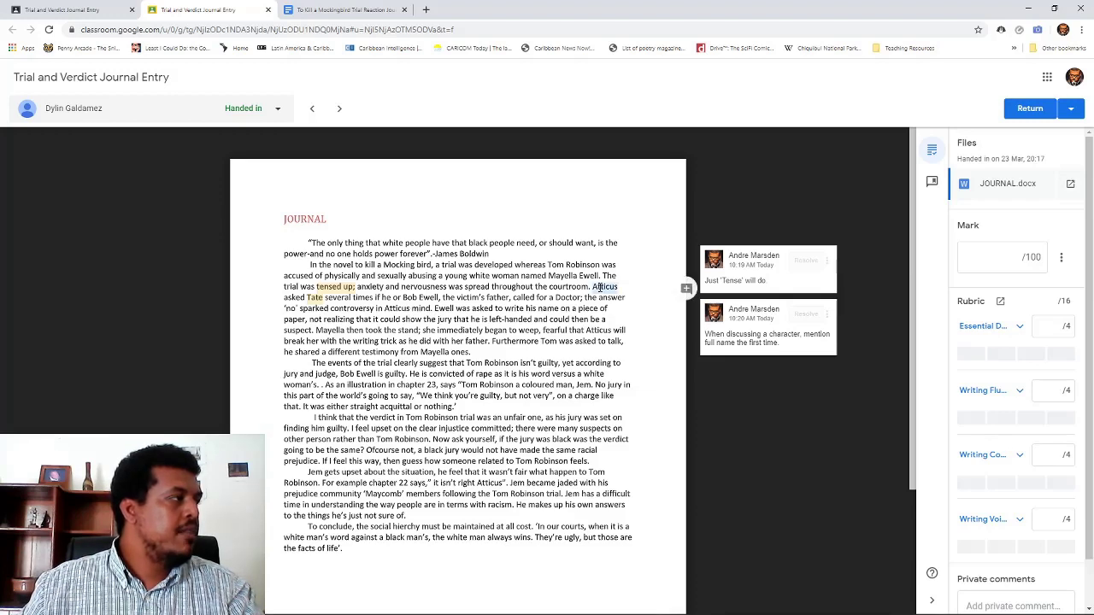
pyautogui.click(318, 298)
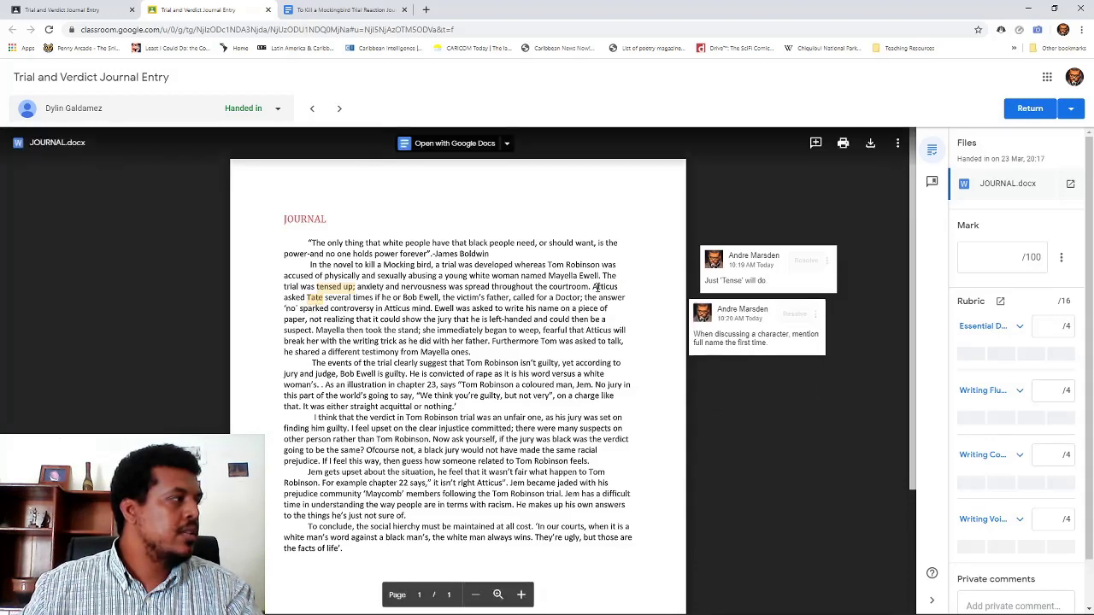
pyautogui.moveTo(593, 287); pyautogui.dragTo(423, 312)
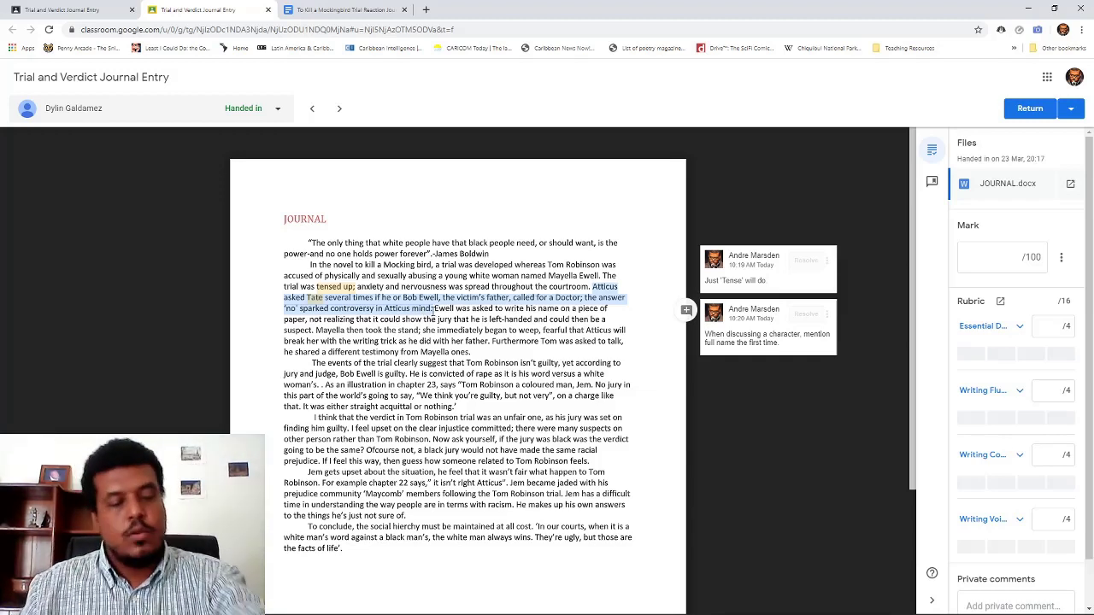
# - Search Google in a new tab for the quoted 'Atticus asked Tate…' sentence, then return to Classroom
pyautogui.click(426, 9)
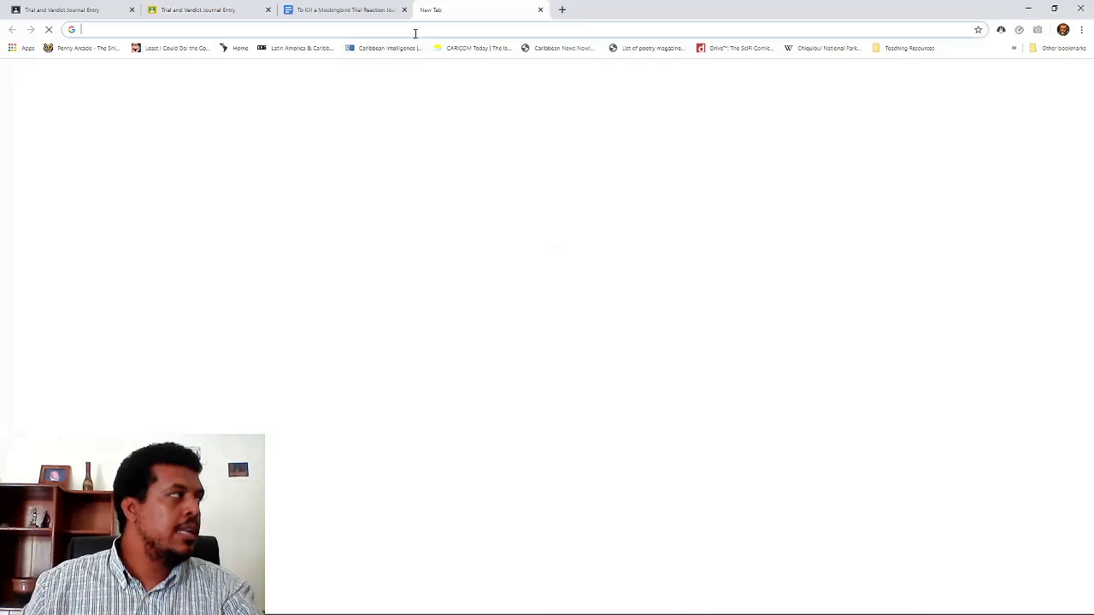
pyautogui.write("Atticus asked Tate several times if he or Bob Ewell, the victim's father, called for a Doctor: the answer 'no' sparked controversy in Atticus mind.")
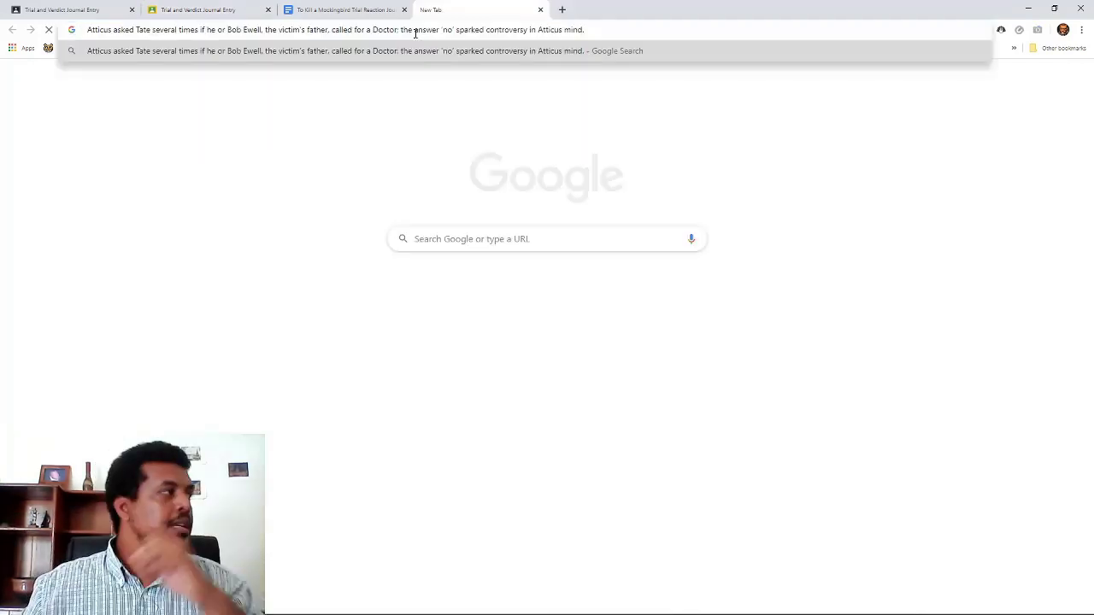
pyautogui.write('"')
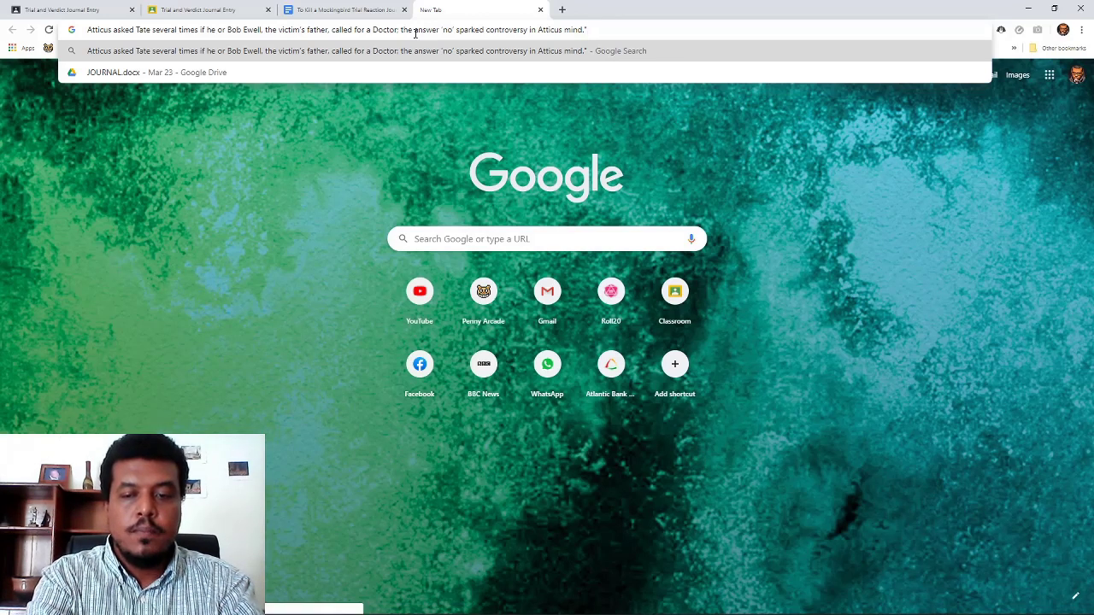
pyautogui.press('Home')
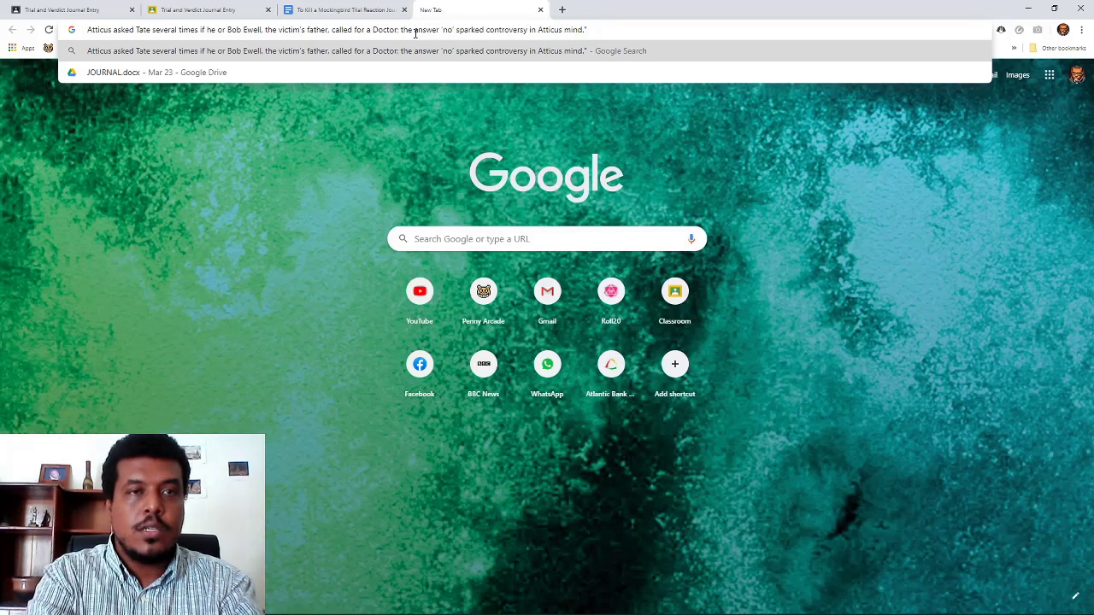
pyautogui.write('"')
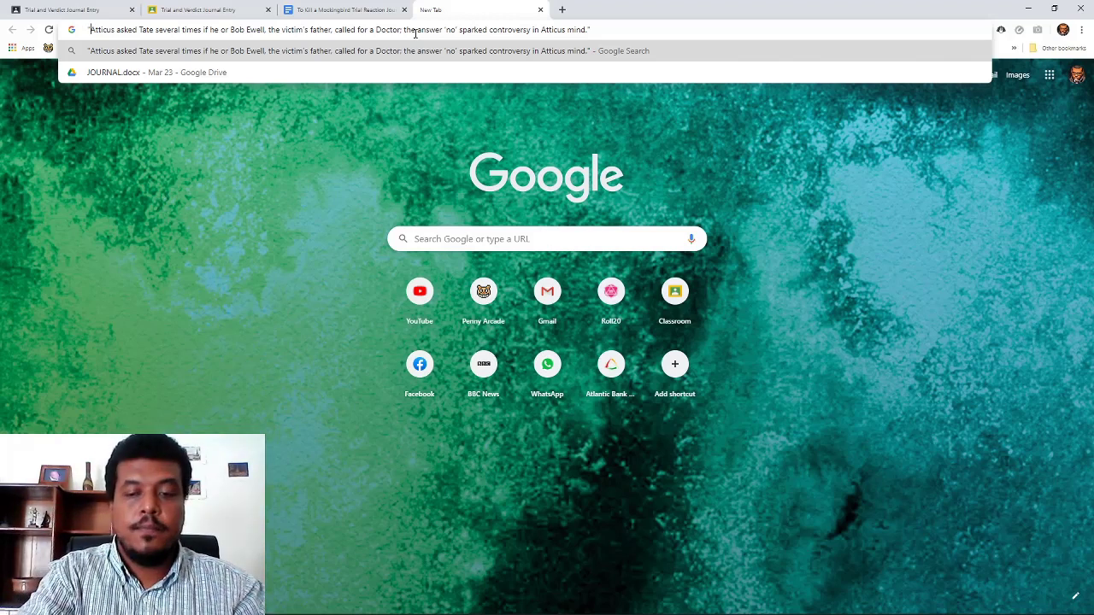
pyautogui.press('Return')
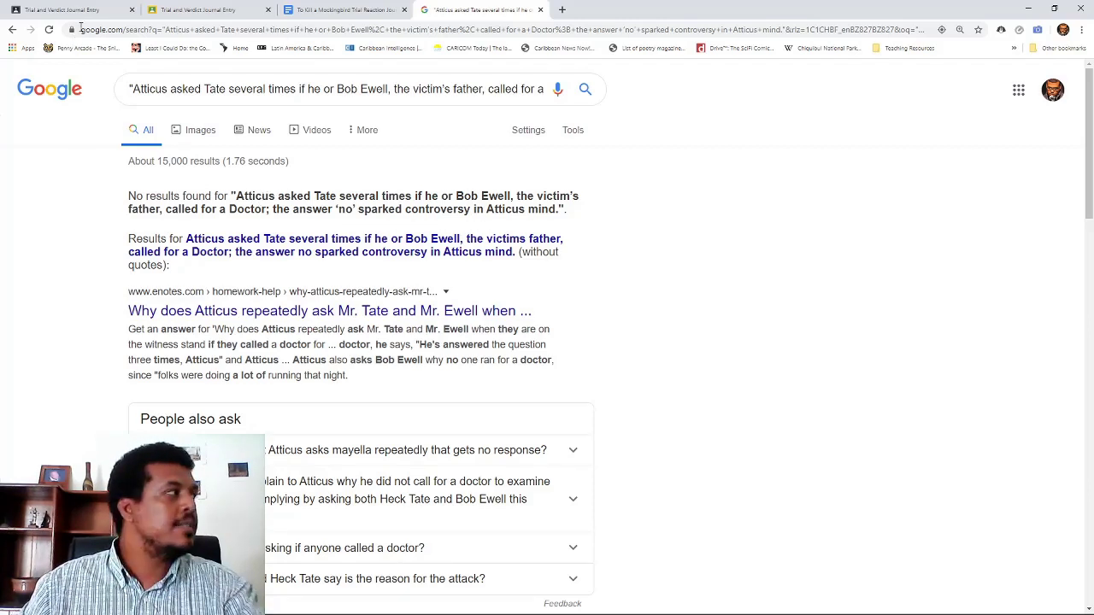
pyautogui.click(160, 14)
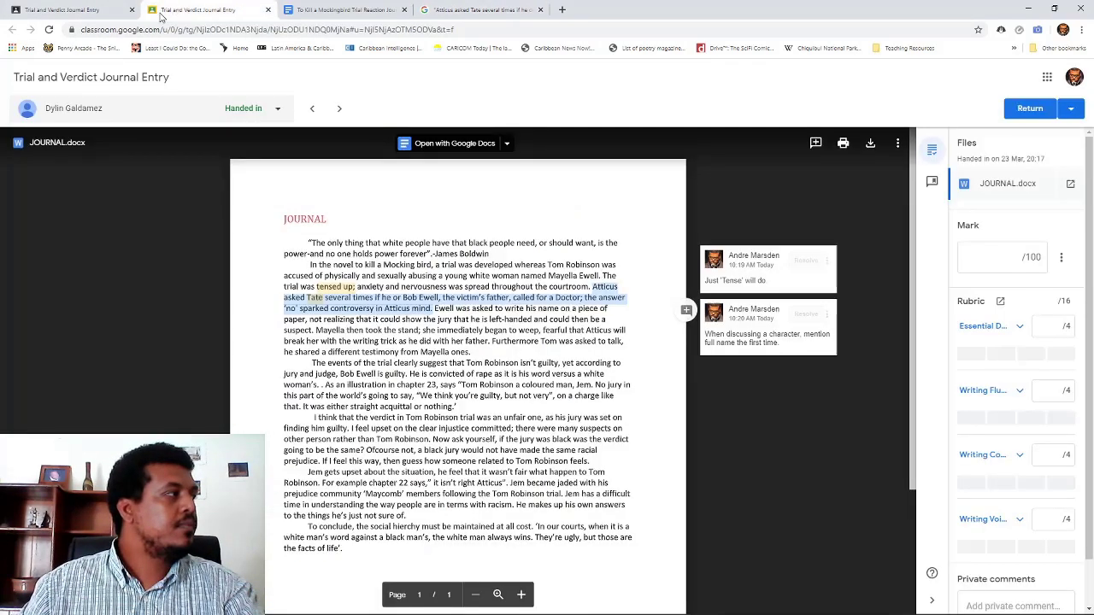
# - Select the words 'Mayella ones.' in the journal
pyautogui.click(443, 304)
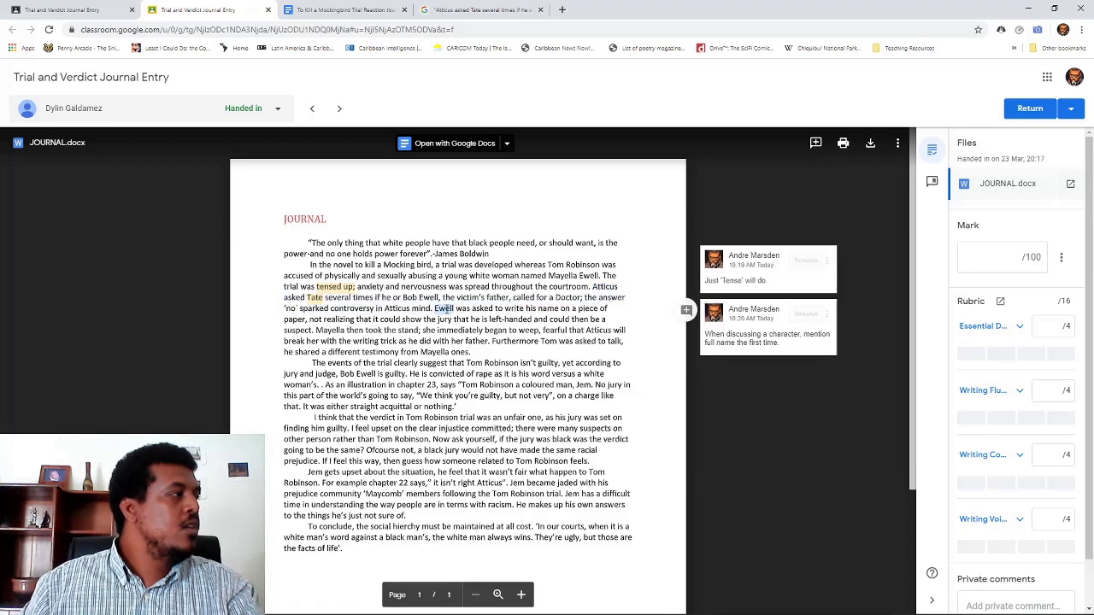
pyautogui.moveTo(444, 309); pyautogui.dragTo(454, 308)
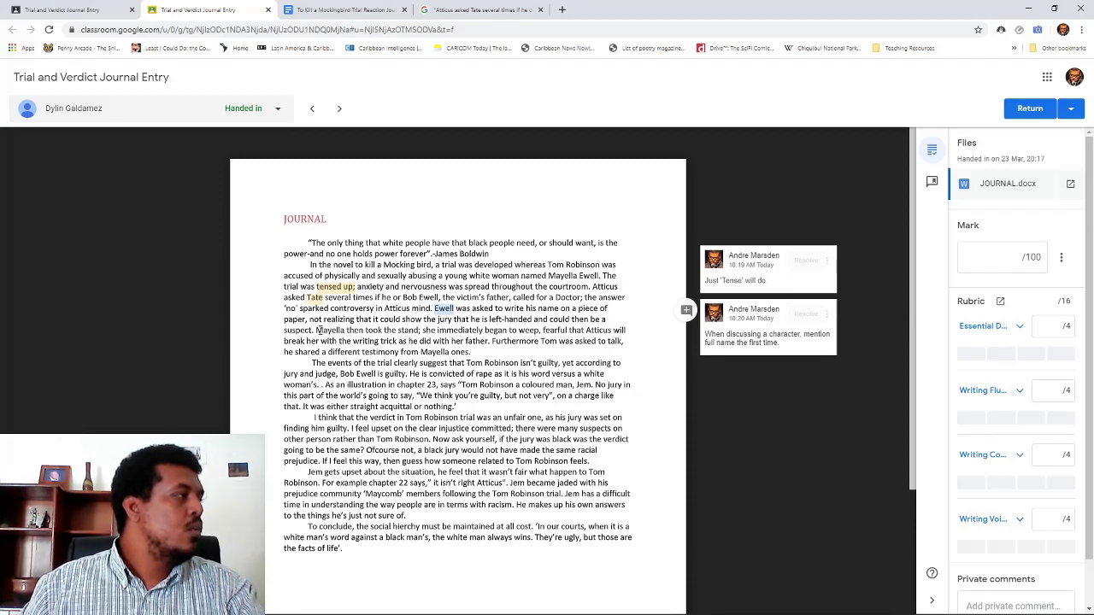
pyautogui.click(316, 330)
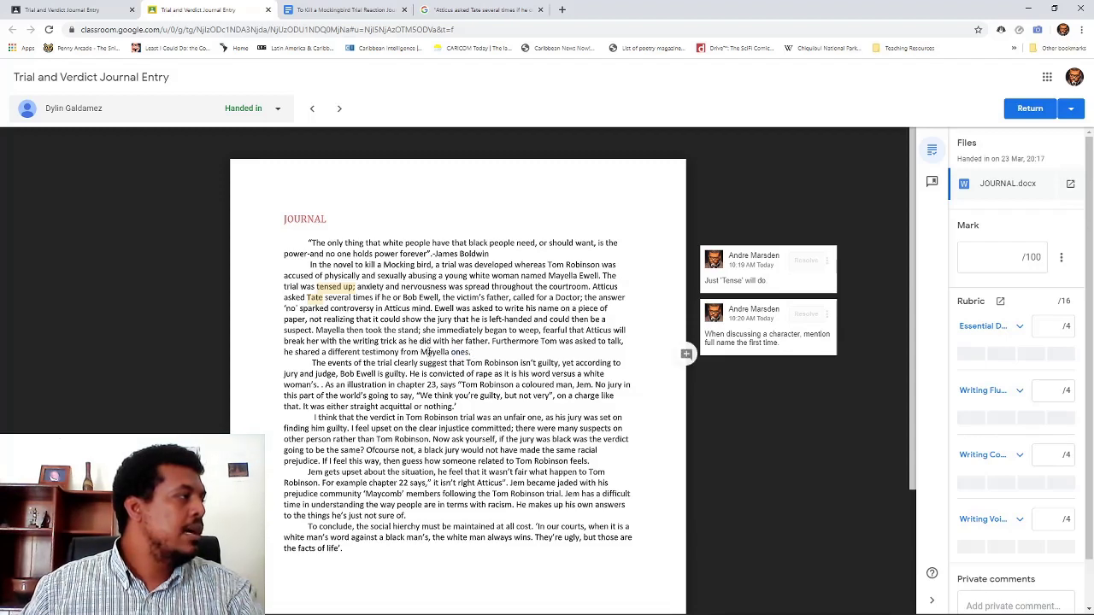
pyautogui.moveTo(430, 352); pyautogui.dragTo(474, 354)
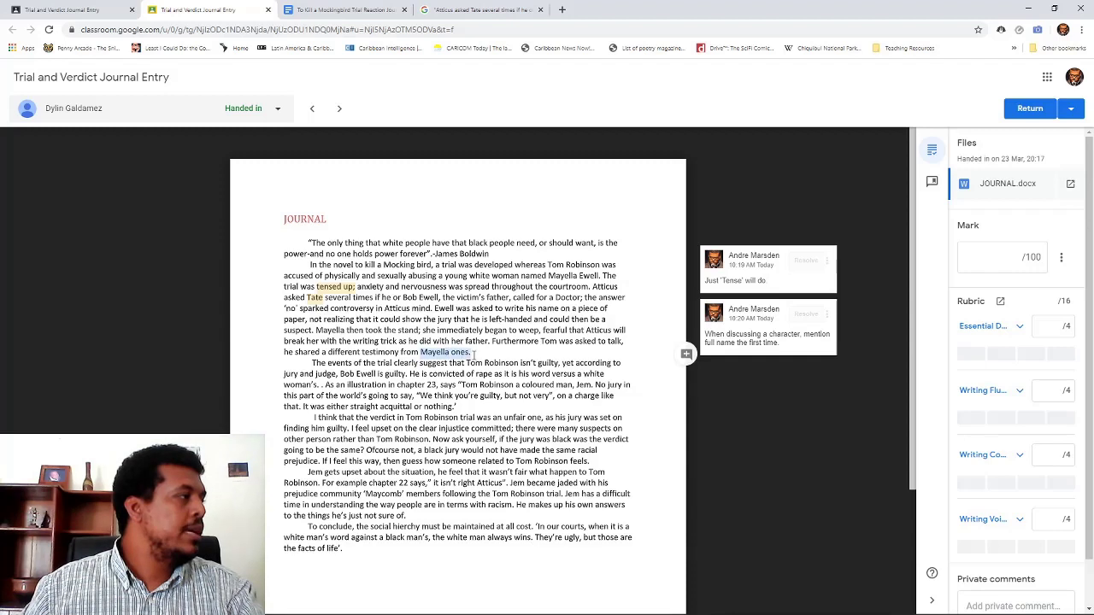
# - Comment "Mayella's one." on 'Mayella ones.' as a correction
pyautogui.click(686, 353)
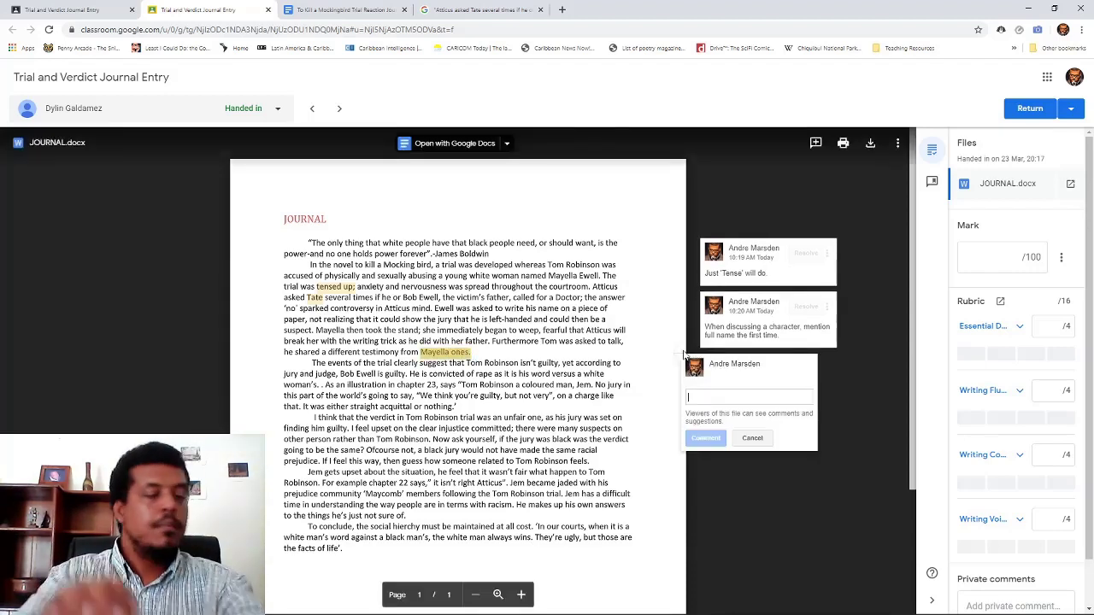
pyautogui.write('Mayella')
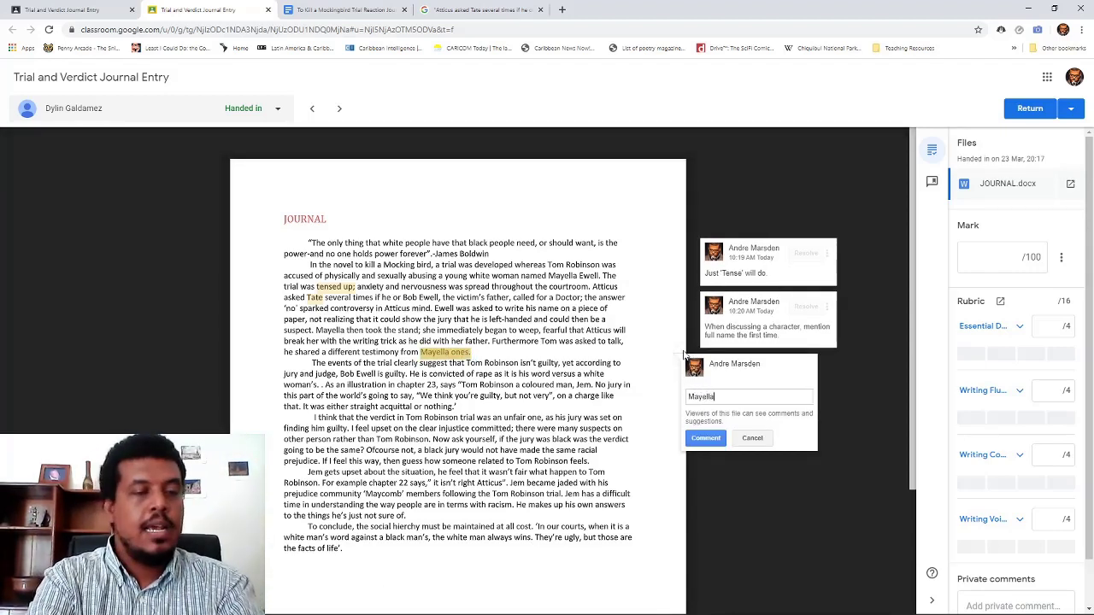
pyautogui.write("'s one.")
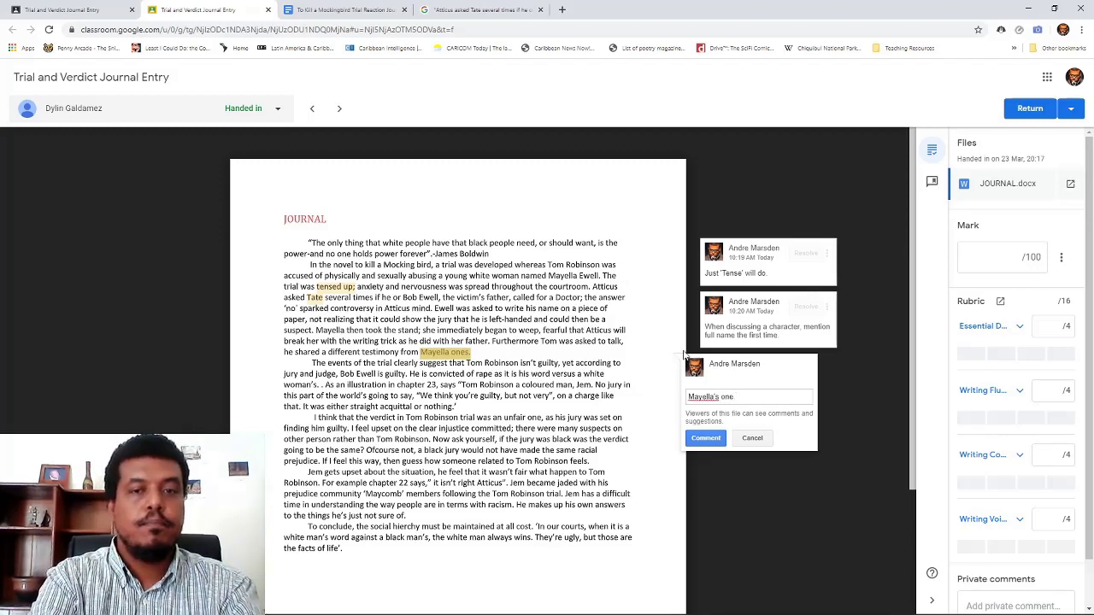
pyautogui.press('Return')
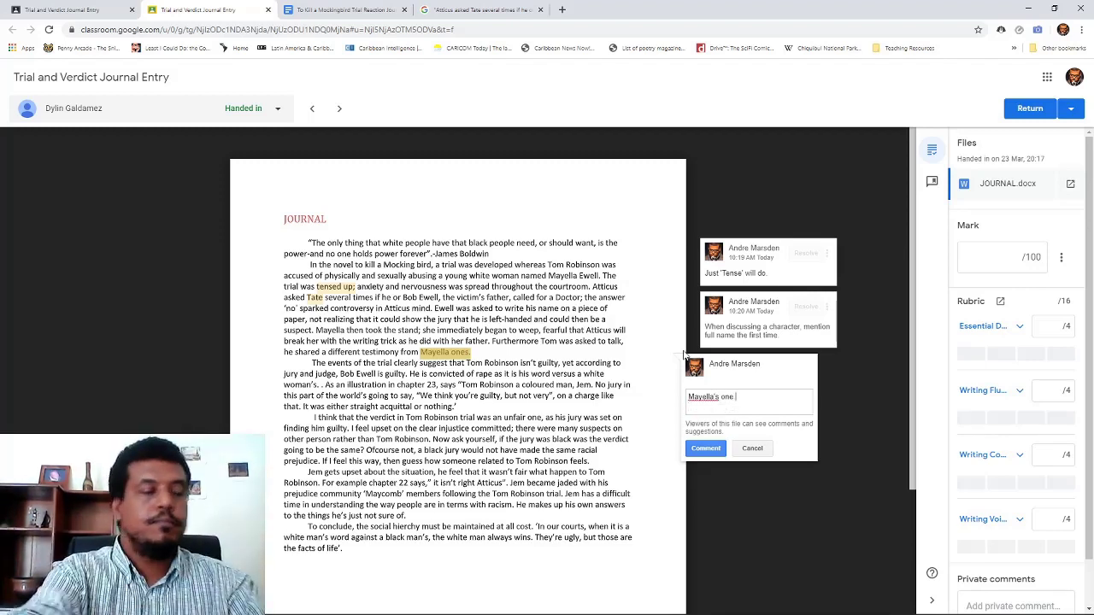
pyautogui.click(706, 449)
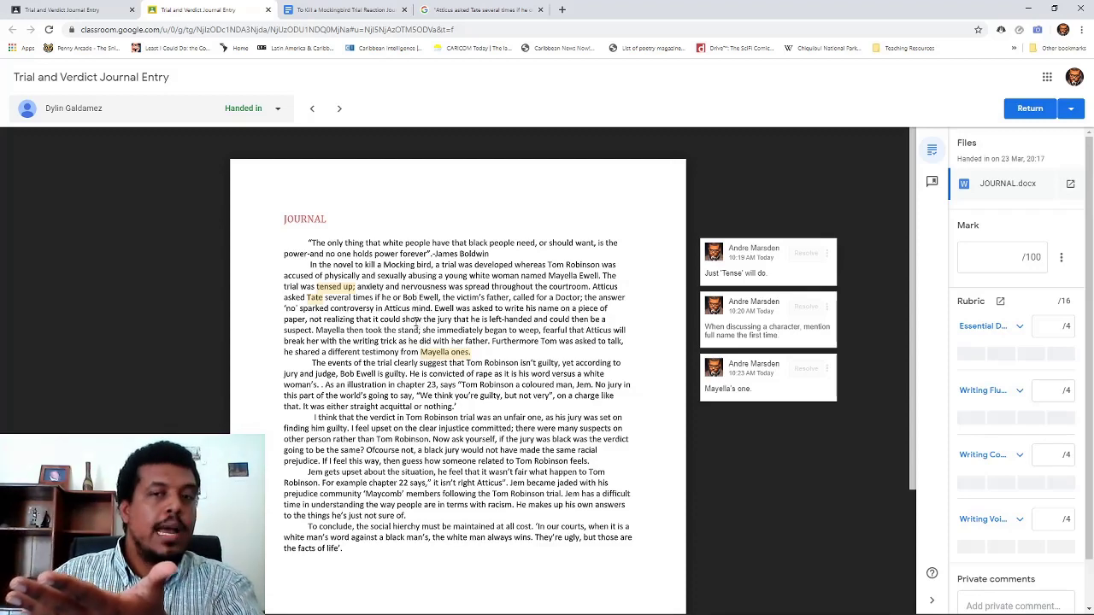
pyautogui.moveTo(407, 374); pyautogui.dragTo(312, 363)
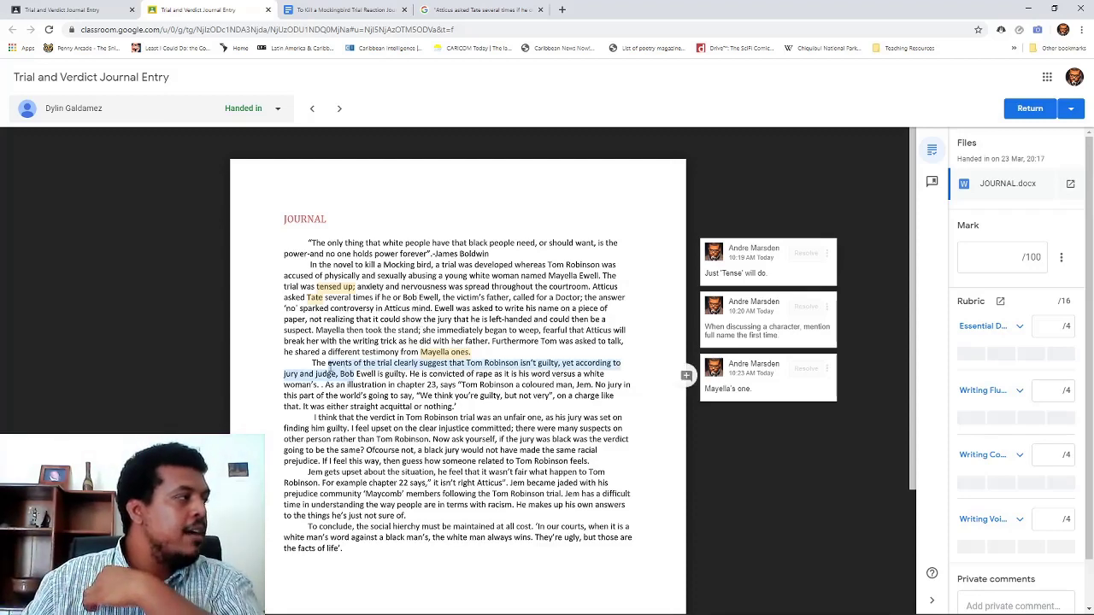
# - Select the phrase 'As an illustration' in the journal's second paragraph
pyautogui.click(315, 366)
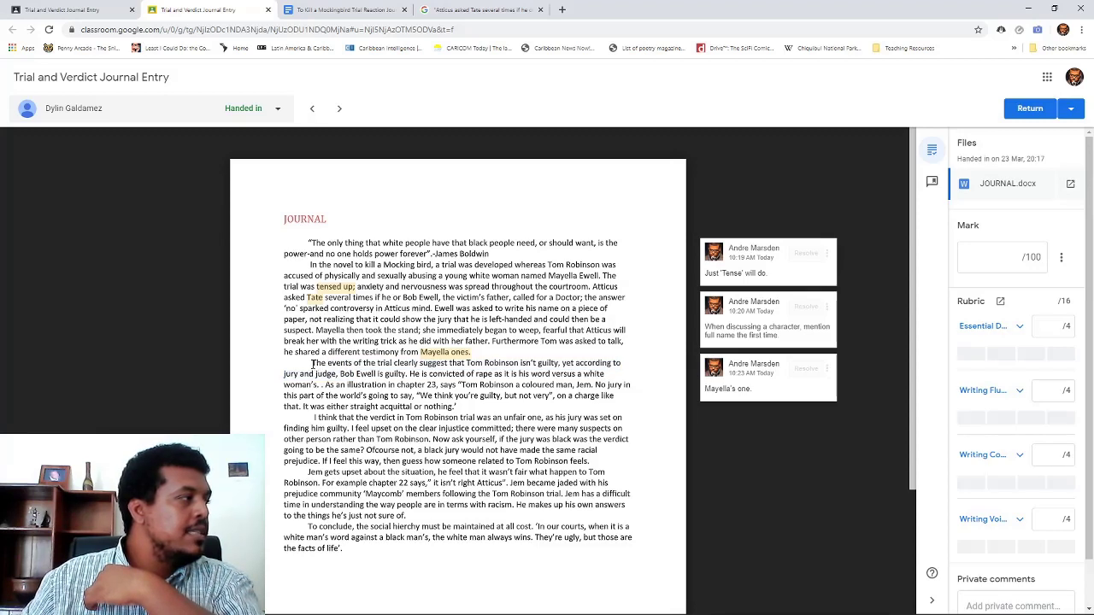
pyautogui.moveTo(313, 365); pyautogui.dragTo(469, 402)
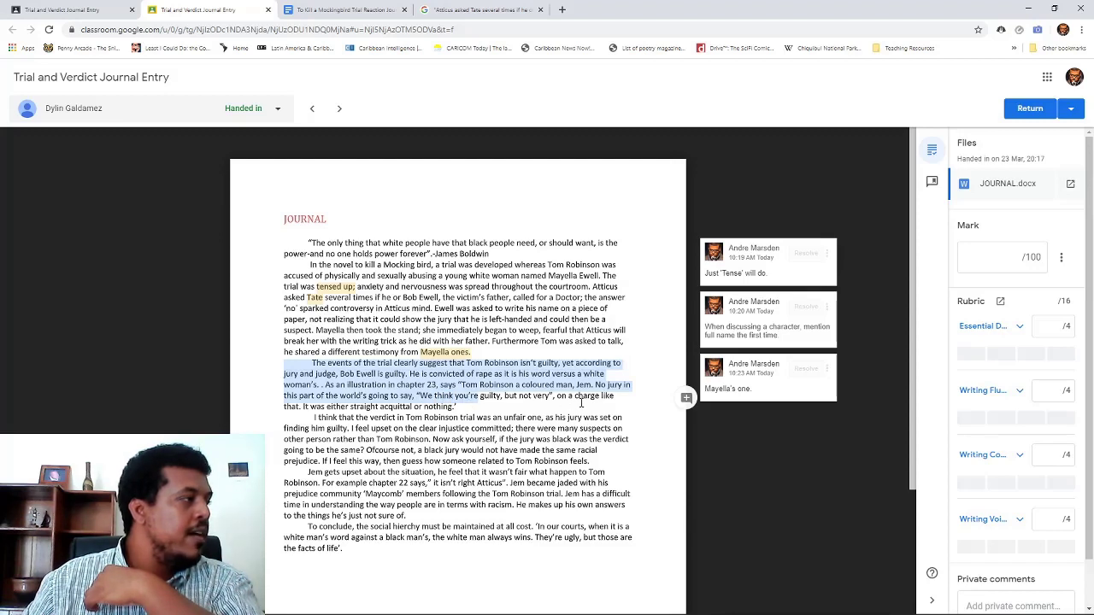
pyautogui.click(414, 408)
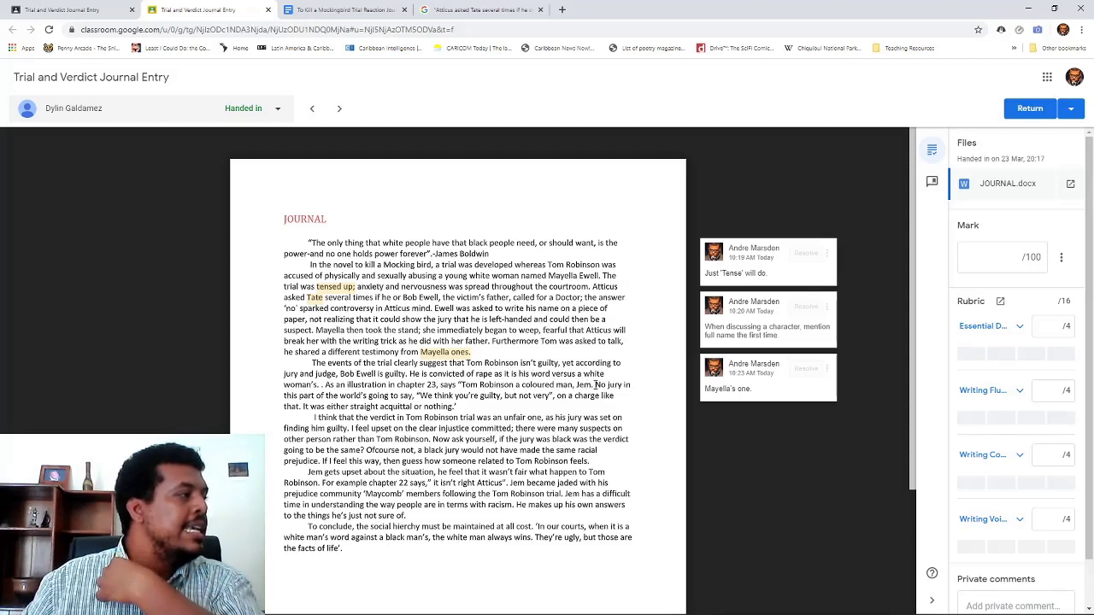
pyautogui.moveTo(333, 395)
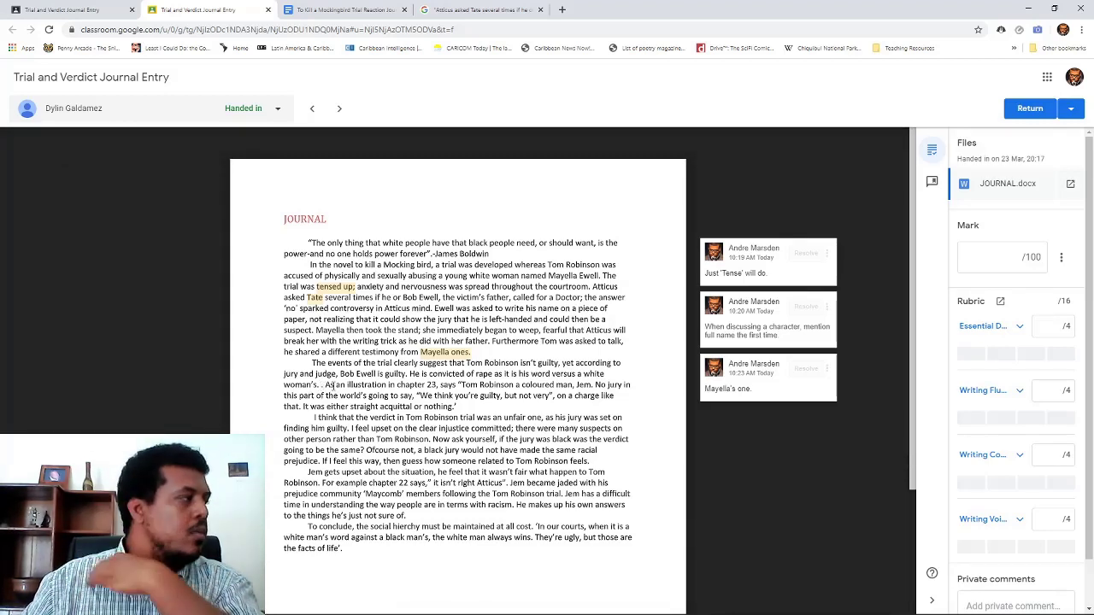
pyautogui.moveTo(330, 386); pyautogui.dragTo(324, 385)
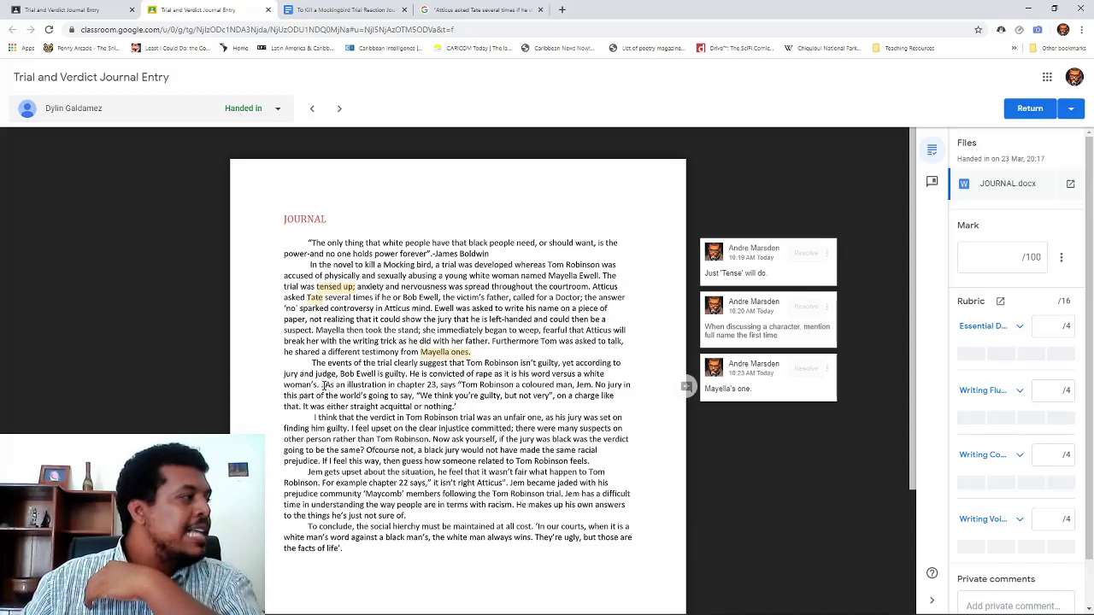
pyautogui.click(324, 386)
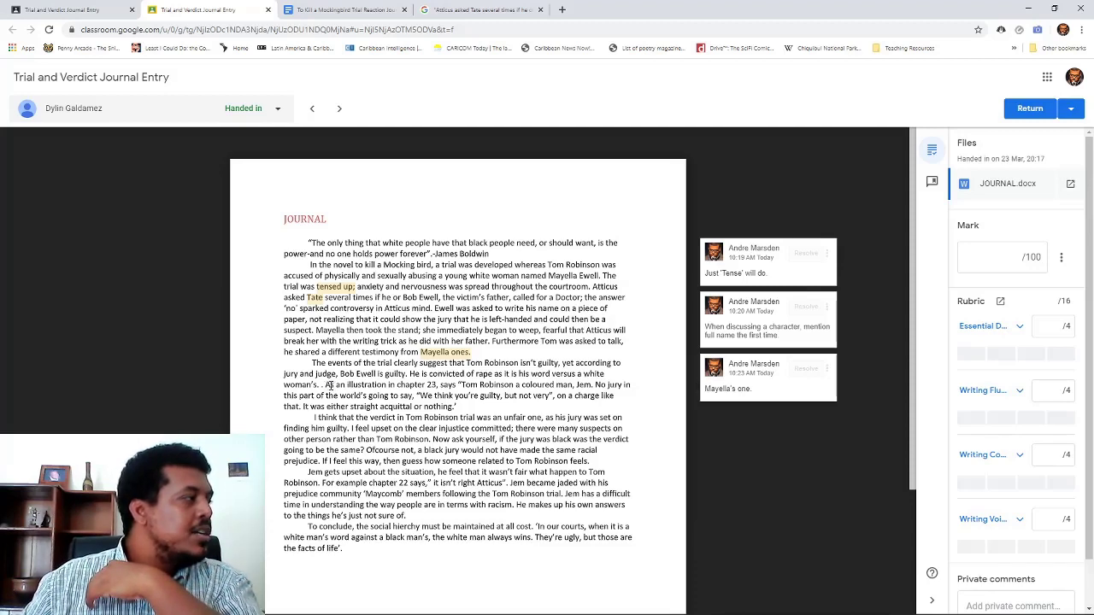
pyautogui.moveTo(326, 387); pyautogui.dragTo(382, 389)
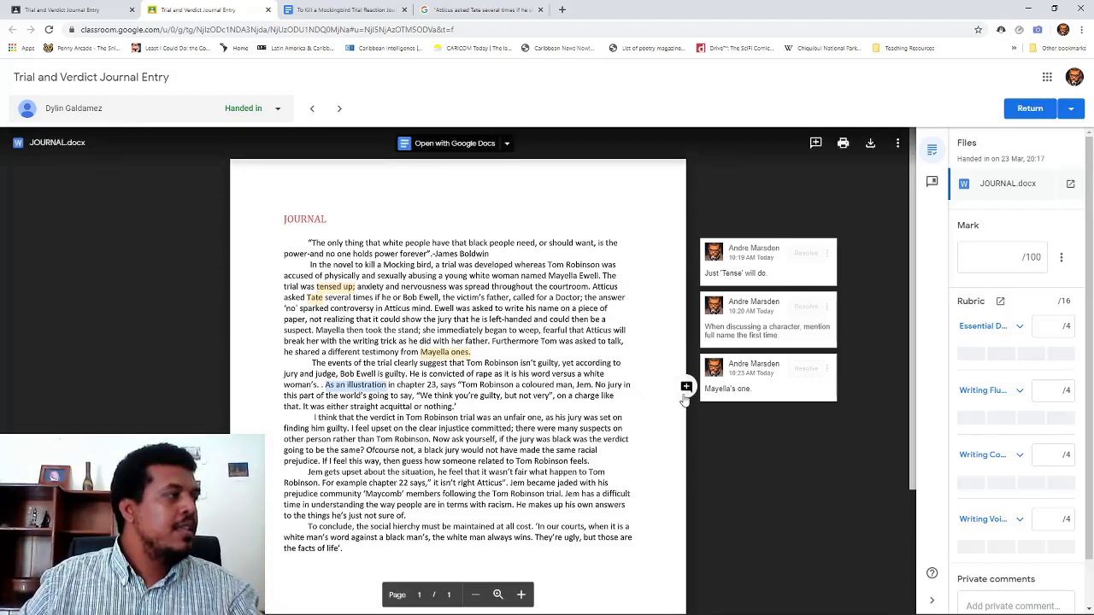
# - Comment 'Great Job!' on 'As an illustration' and expand the first rubric criterion's levels
pyautogui.click(687, 387)
pyautogui.write('G')
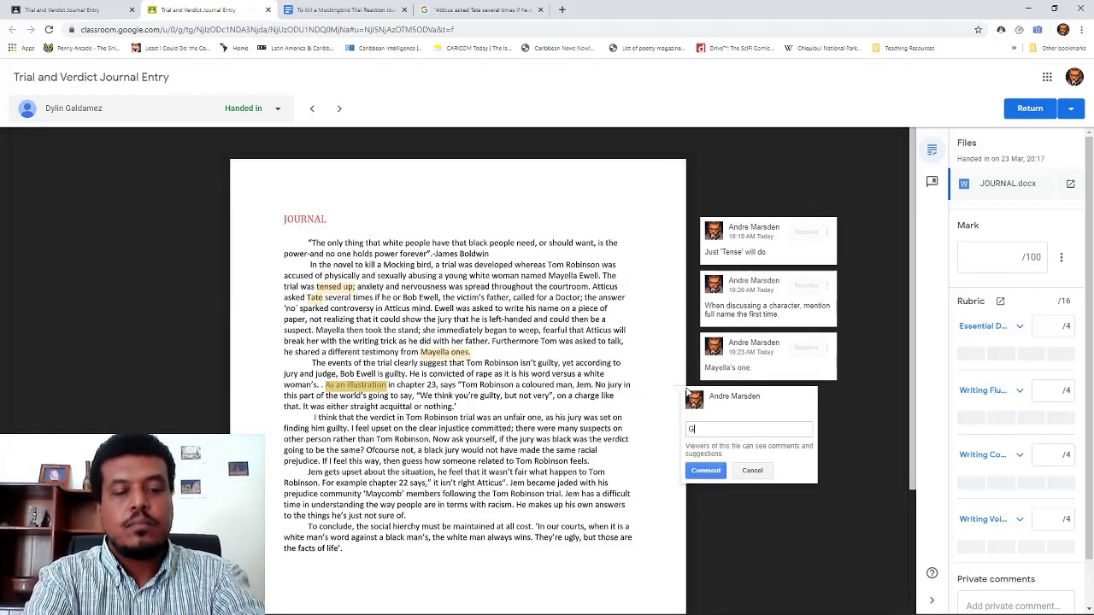
pyautogui.write('reat Job!')
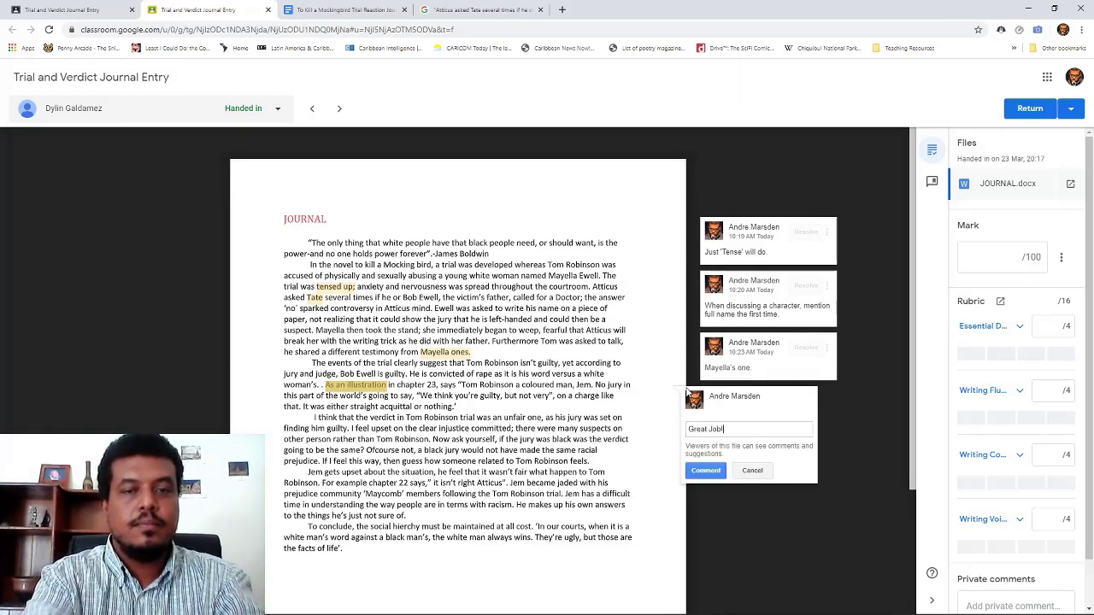
pyautogui.click(718, 472)
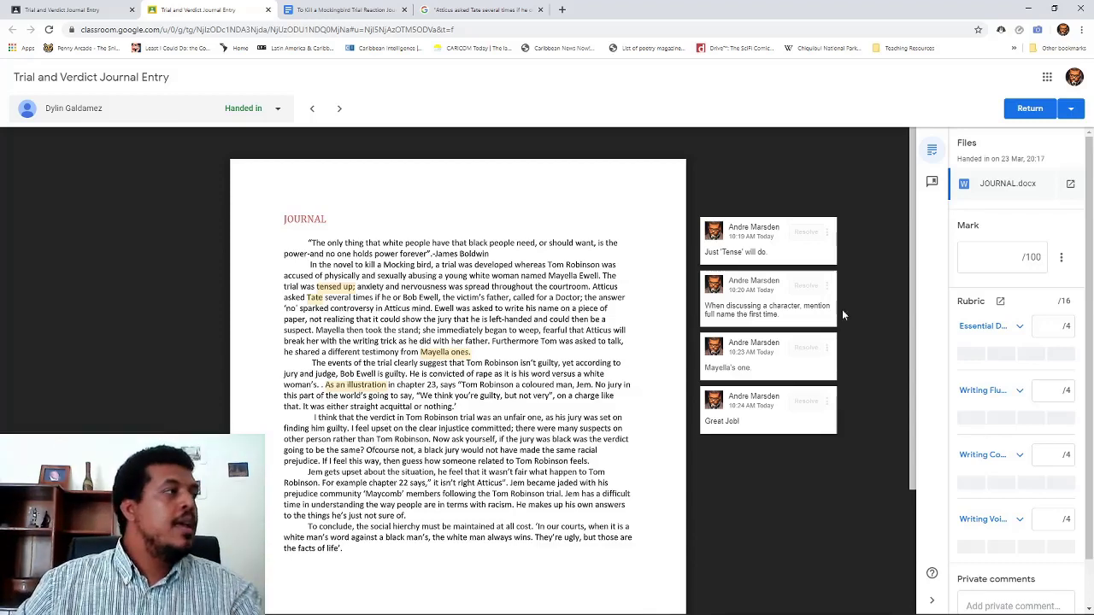
pyautogui.click(1014, 332)
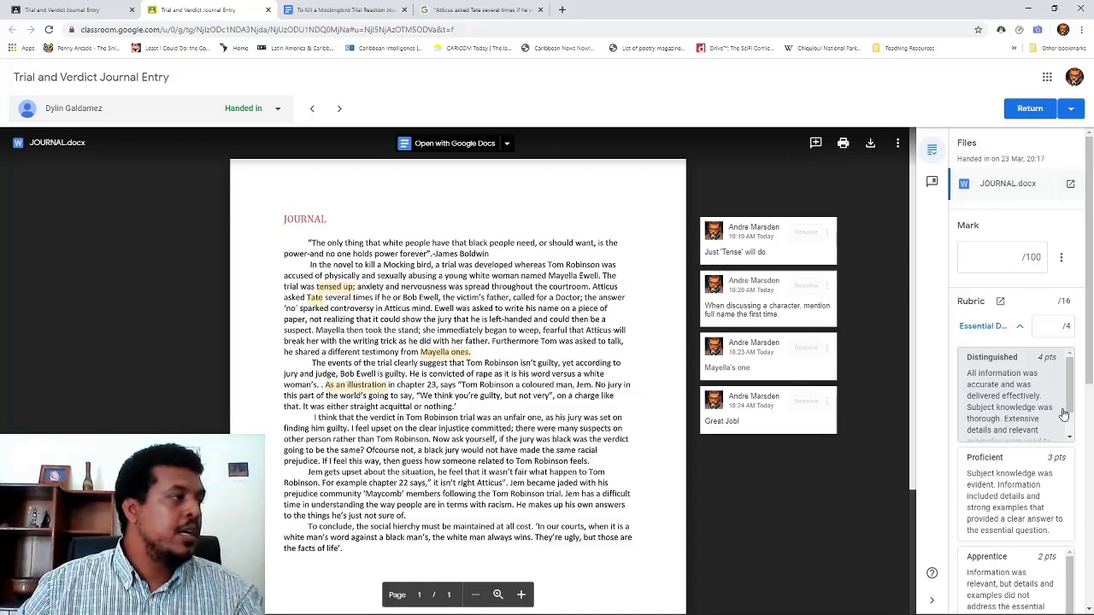
# - Score the first rubric criterion Distinguished at 4/4, giving a 25/100 draft mark
pyautogui.moveTo(1071, 397); pyautogui.dragTo(1072, 420)
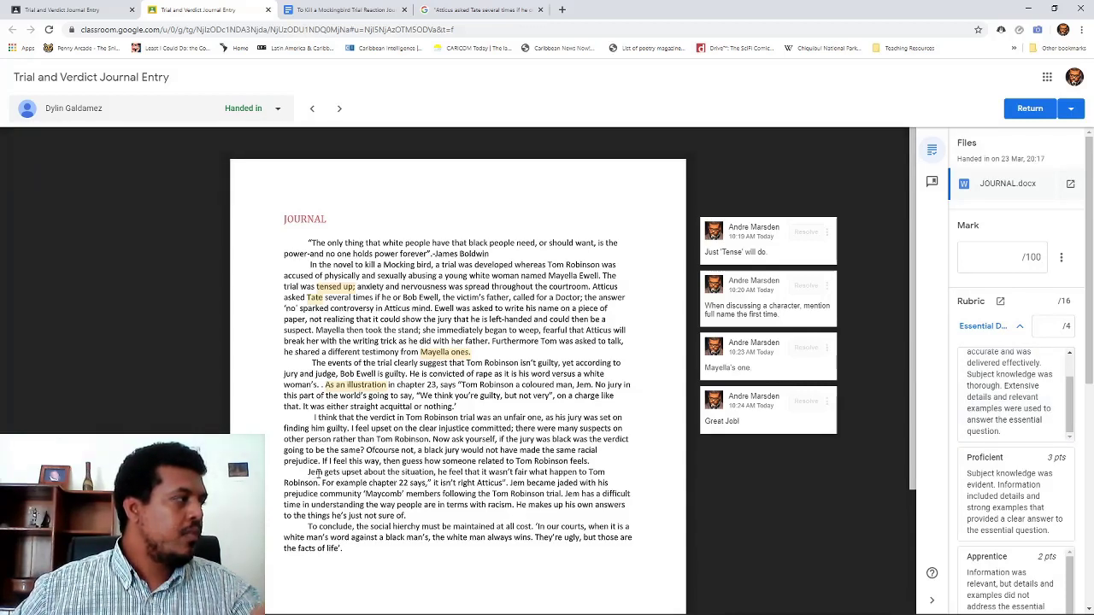
pyautogui.moveTo(309, 473); pyautogui.dragTo(516, 472)
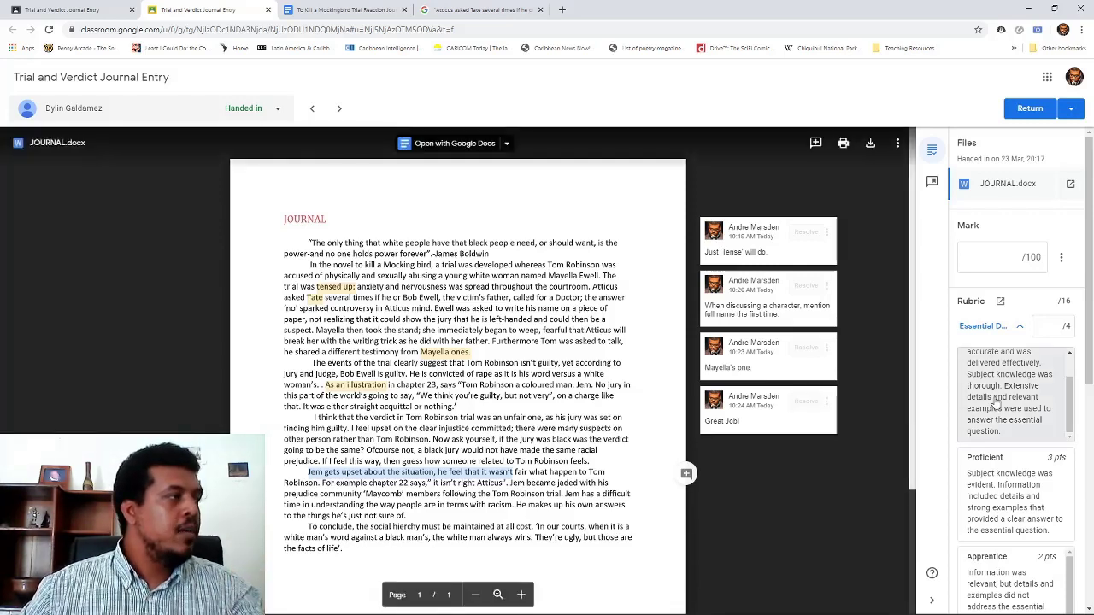
pyautogui.click(972, 434)
pyautogui.click(1018, 328)
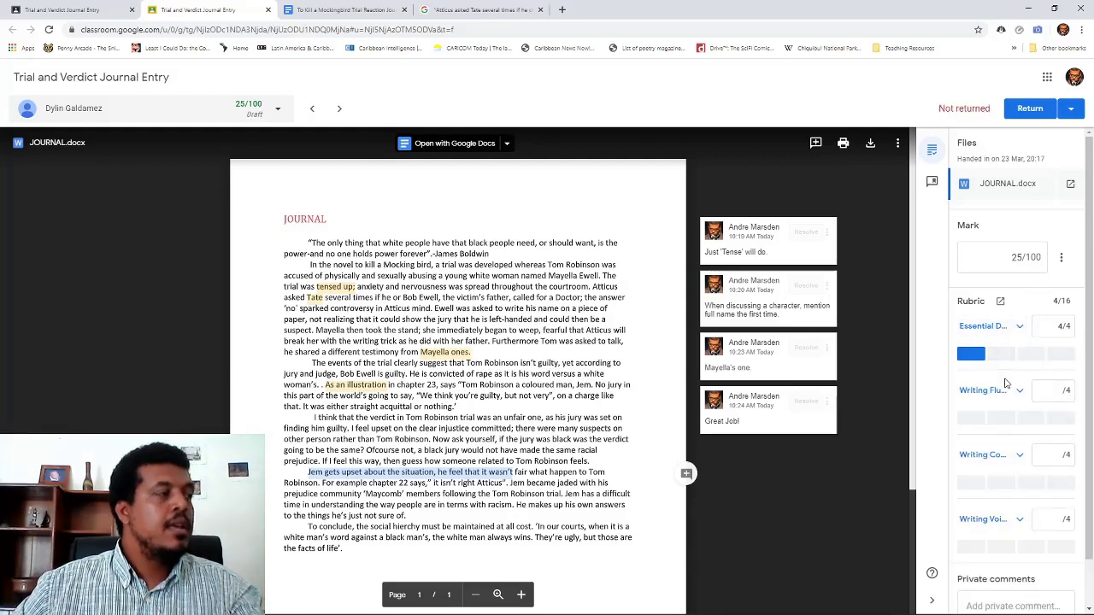
pyautogui.click(1018, 392)
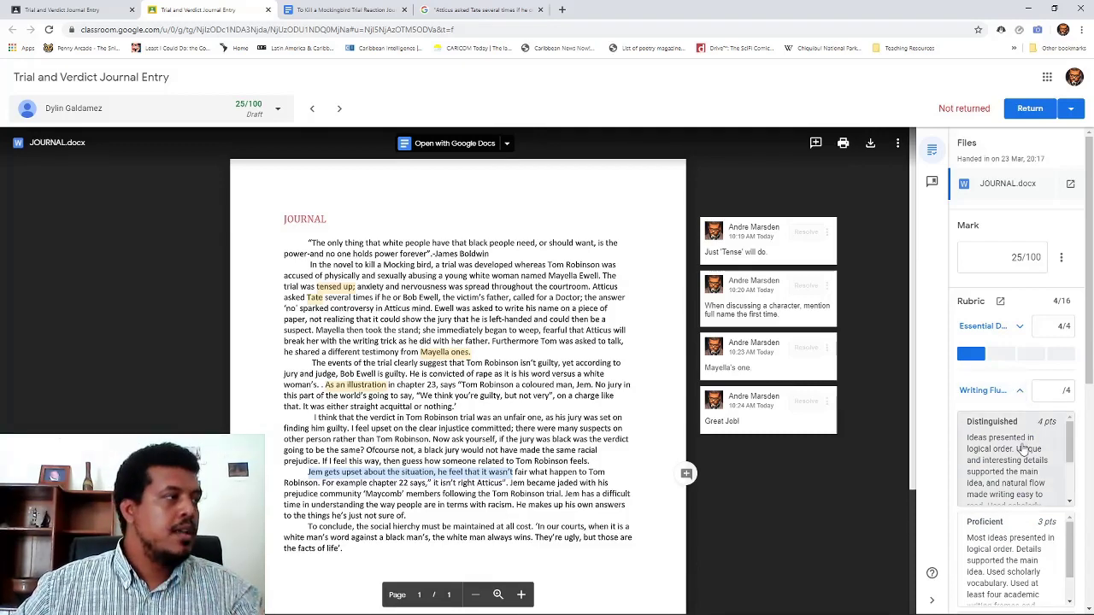
# - Score Writing Fluency Proficient at 3/4, raising the draft mark to 43.75/100
pyautogui.scroll(-2, 1024, 444)
pyautogui.scroll(2, 1024, 444)
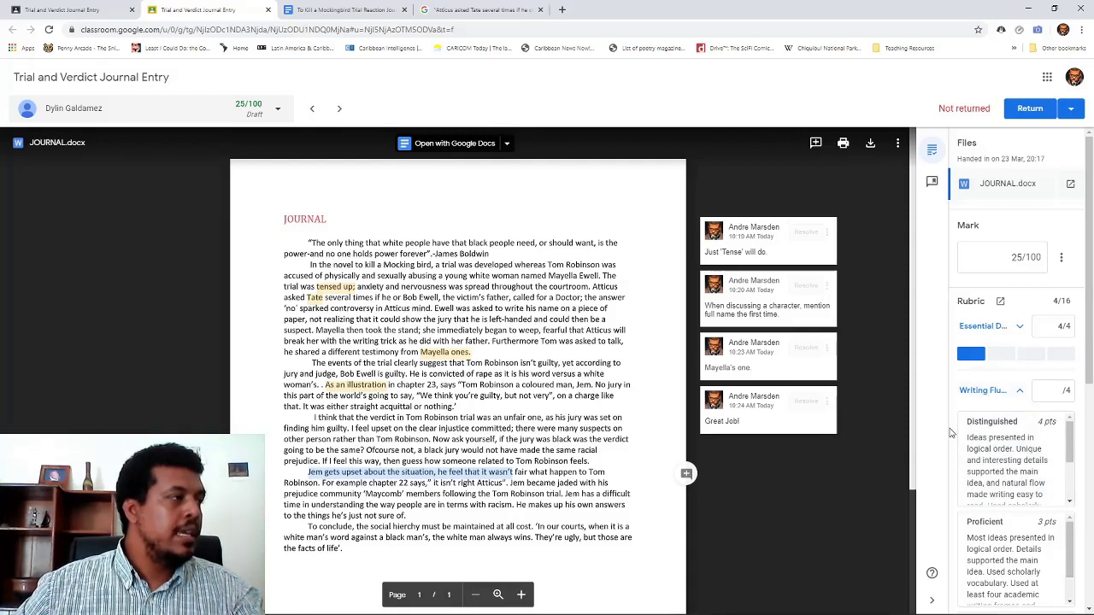
pyautogui.scroll(-2, 983, 436)
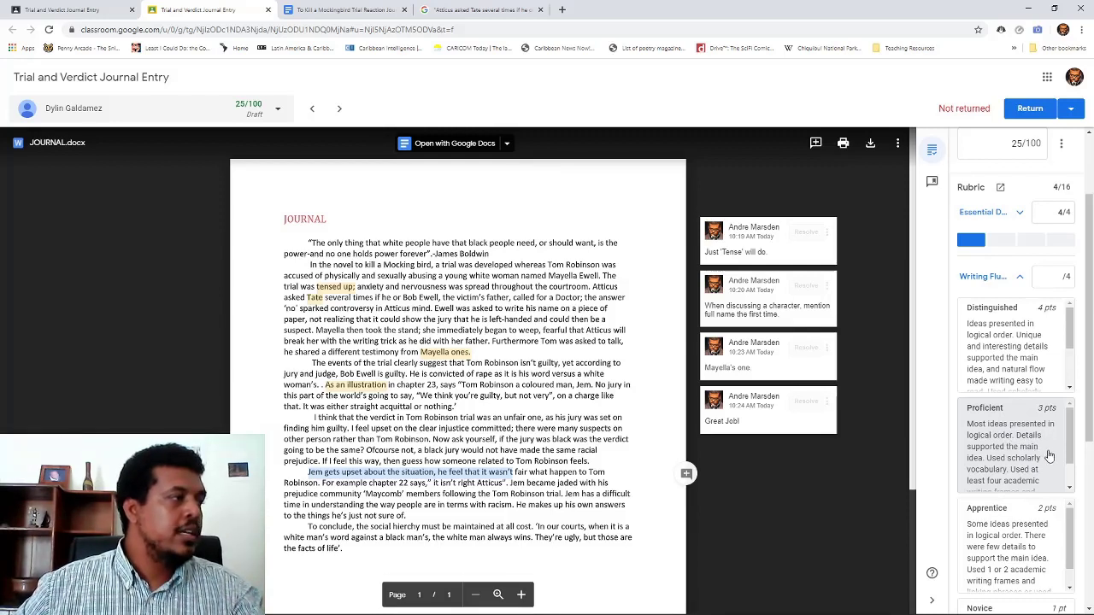
pyautogui.scroll(-1, 1052, 445)
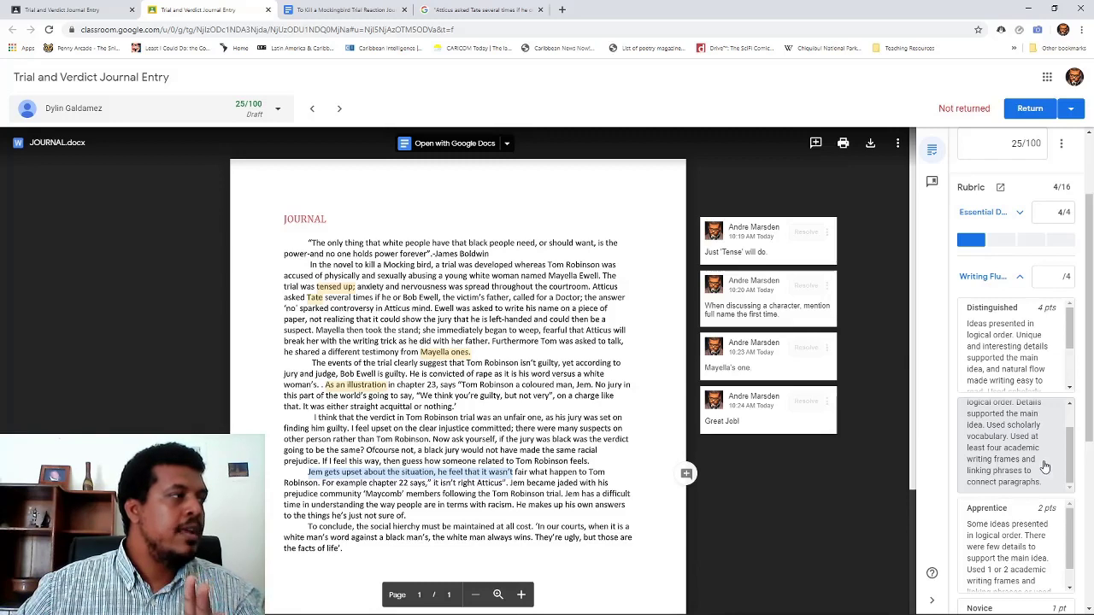
pyautogui.click(1044, 466)
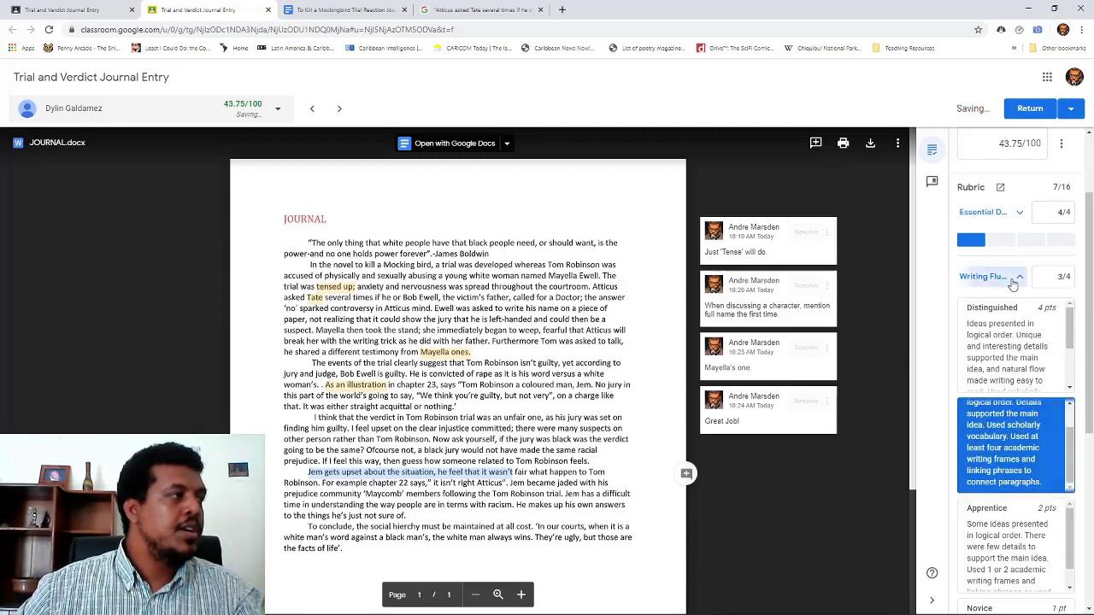
pyautogui.click(1013, 285)
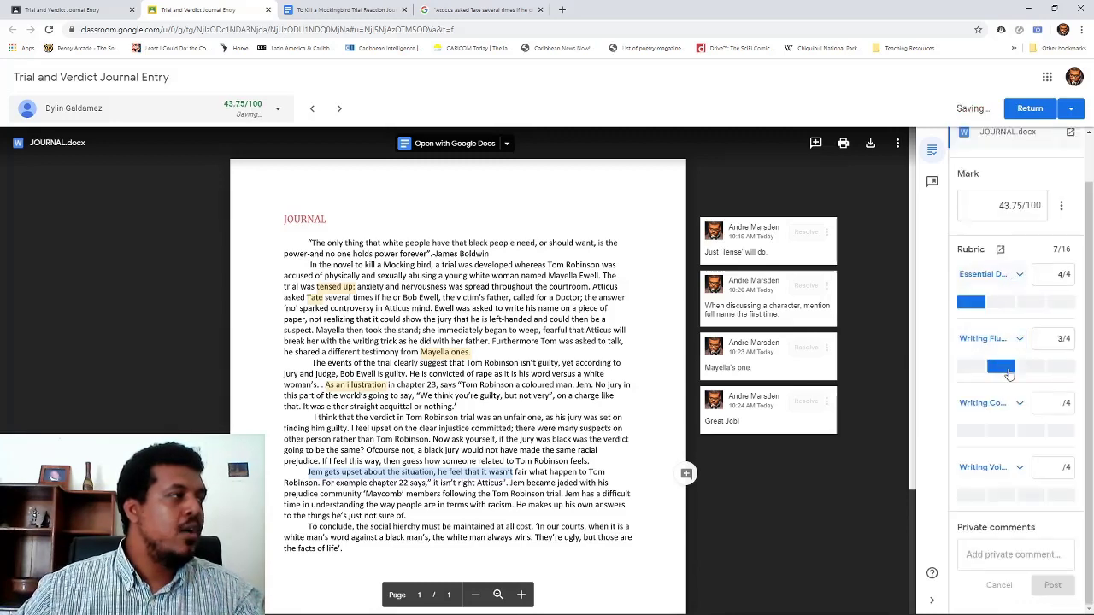
# - Score Writing Conventions Proficient at 3/4, bringing the rubric to 10/16 and the mark to 62.5/100
pyautogui.click(1008, 412)
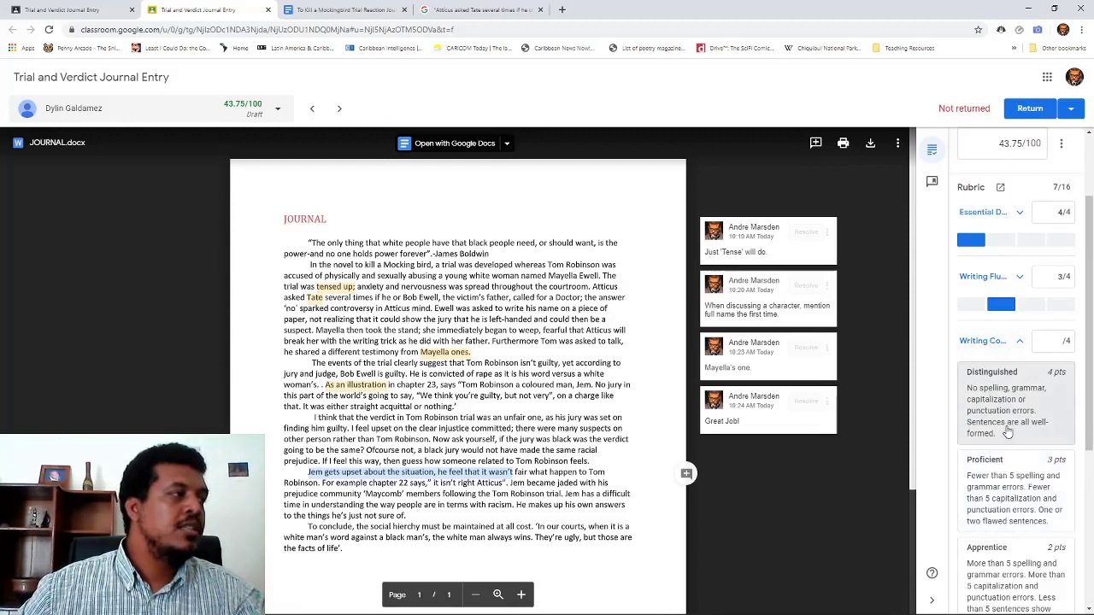
pyautogui.scroll(-2, 1013, 461)
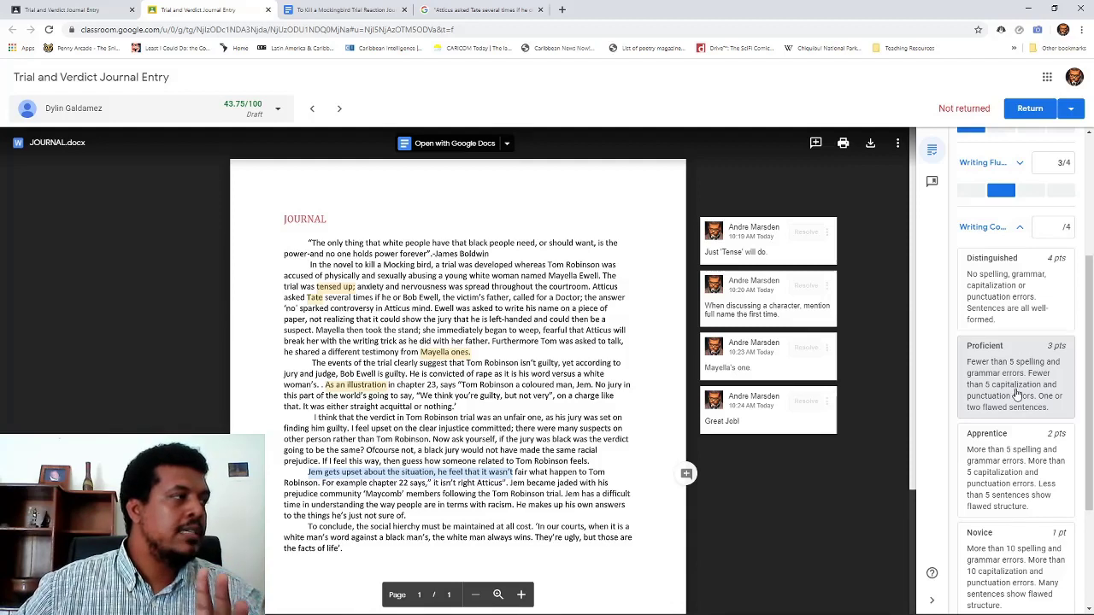
pyautogui.click(1016, 390)
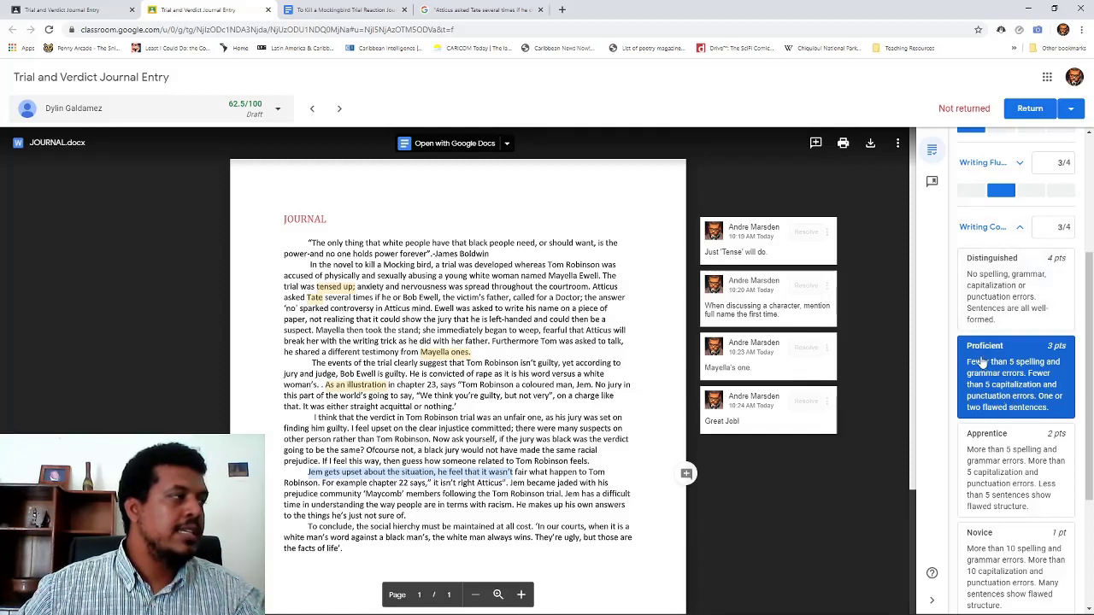
pyautogui.click(1019, 227)
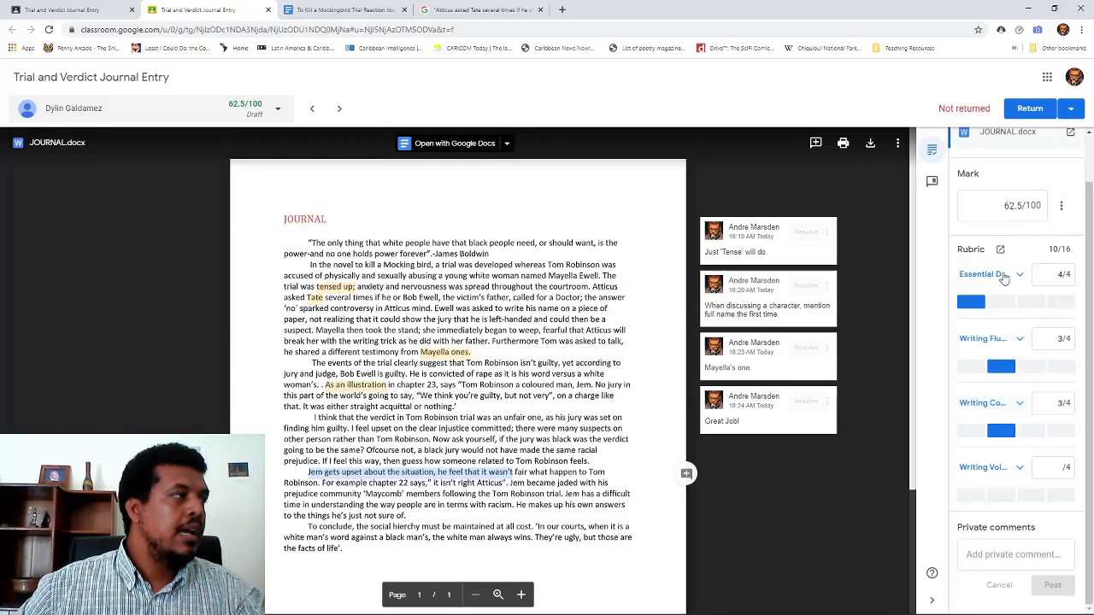
pyautogui.click(998, 469)
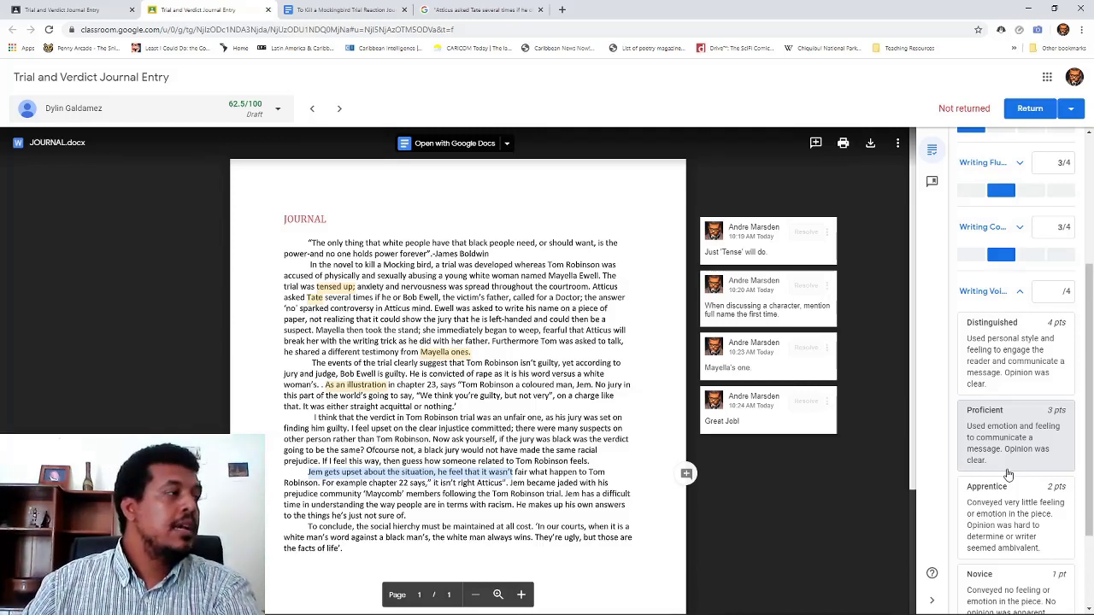
# - Review Writing Voice's levels (Distinguished 4, Proficient 3, Apprentice 2 pts) and collapse the criterion unscored
pyautogui.scroll(-2, 1008, 475)
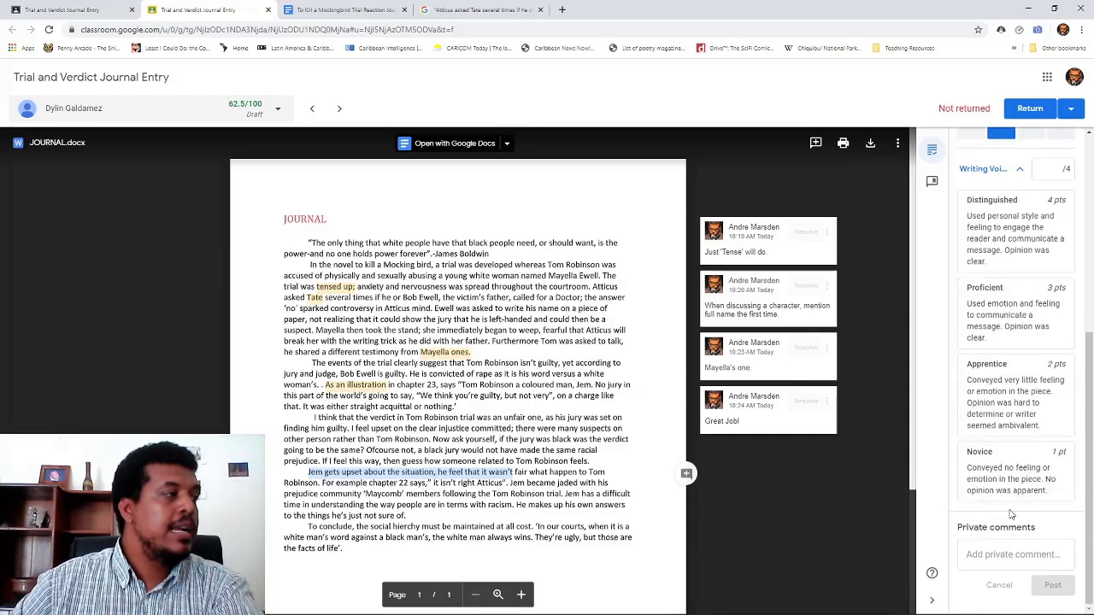
pyautogui.scroll(3, 1004, 473)
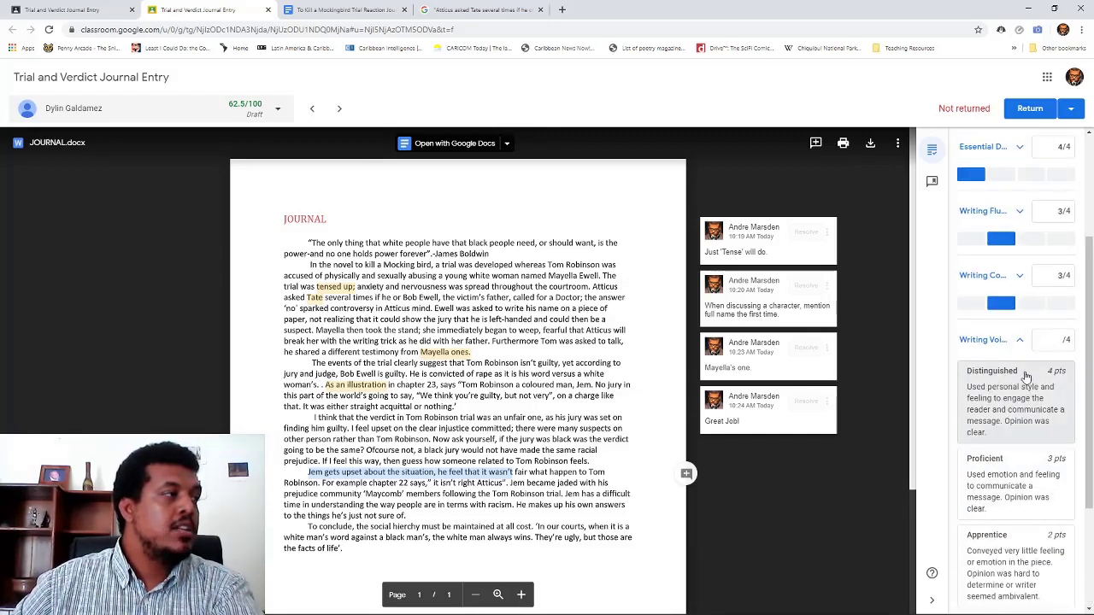
pyautogui.click(1019, 341)
pyautogui.scroll(2, 1039, 317)
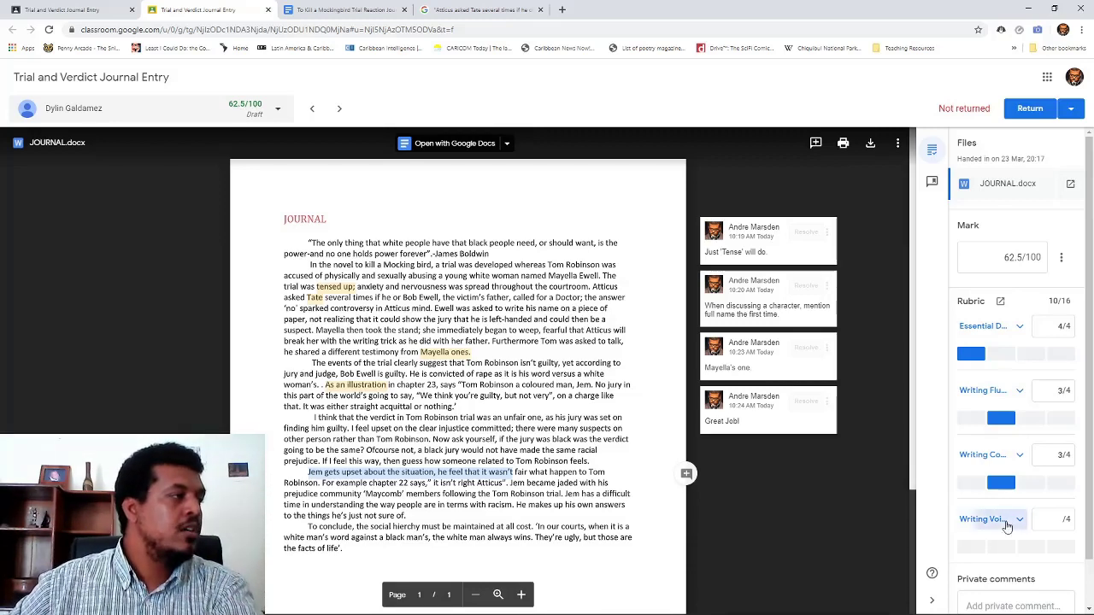
pyautogui.click(983, 519)
# - Score Writing Voice Proficient (3/4), bringing the mark to 81.25/100, then close the grading tab
pyautogui.scroll(-2, 1007, 529)
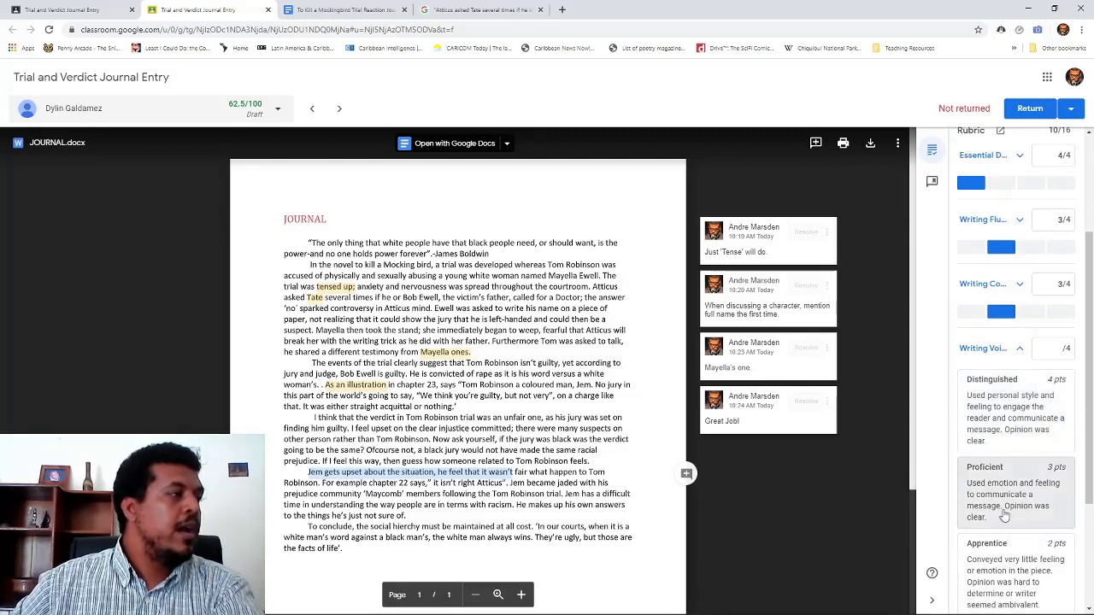
pyautogui.click(1009, 504)
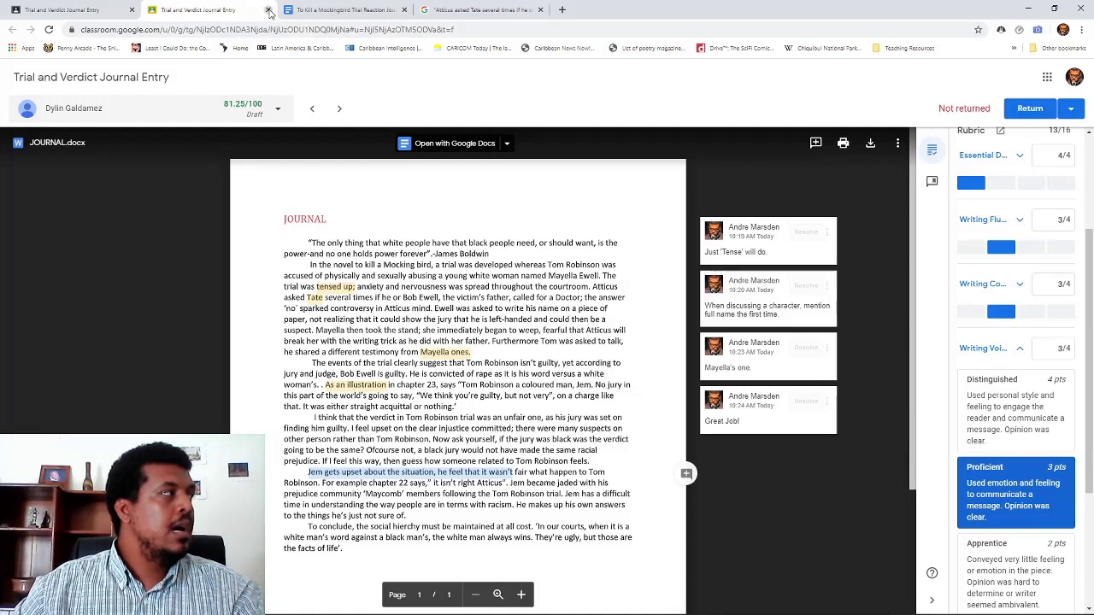
pyautogui.click(267, 9)
# - Go back through the browser history to the Literature class's Classwork list
pyautogui.click(89, 10)
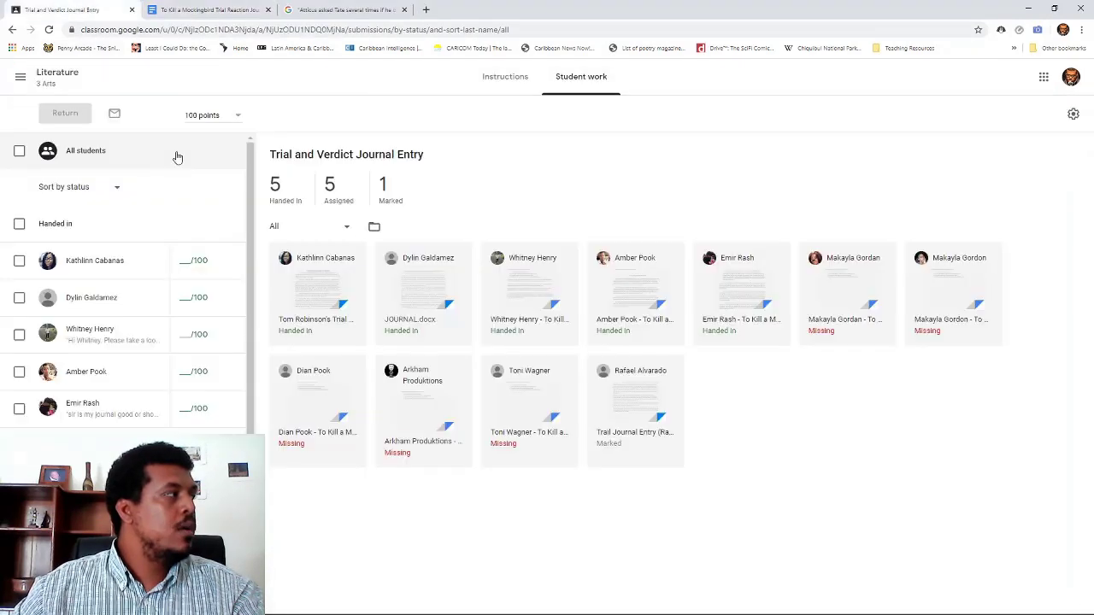
pyautogui.click(505, 78)
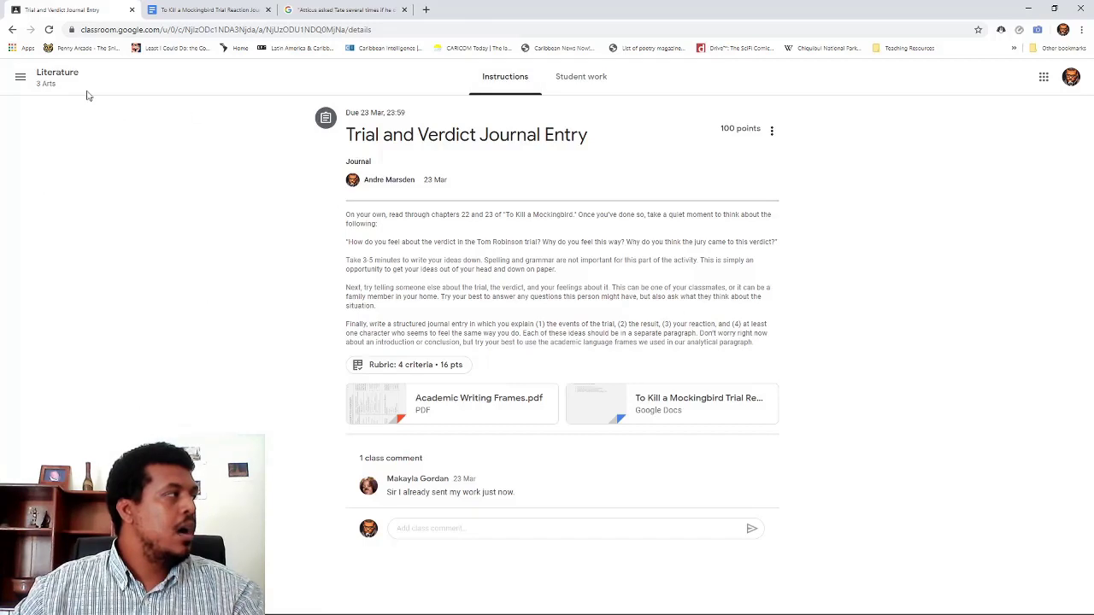
pyautogui.click(11, 30)
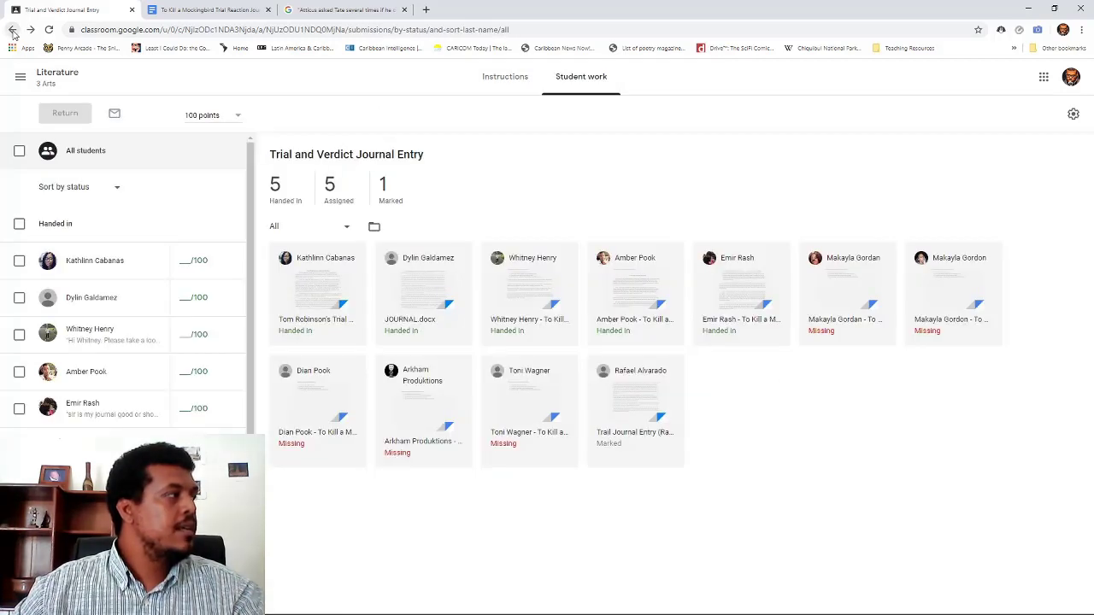
pyautogui.click(12, 30)
pyautogui.click(12, 30)
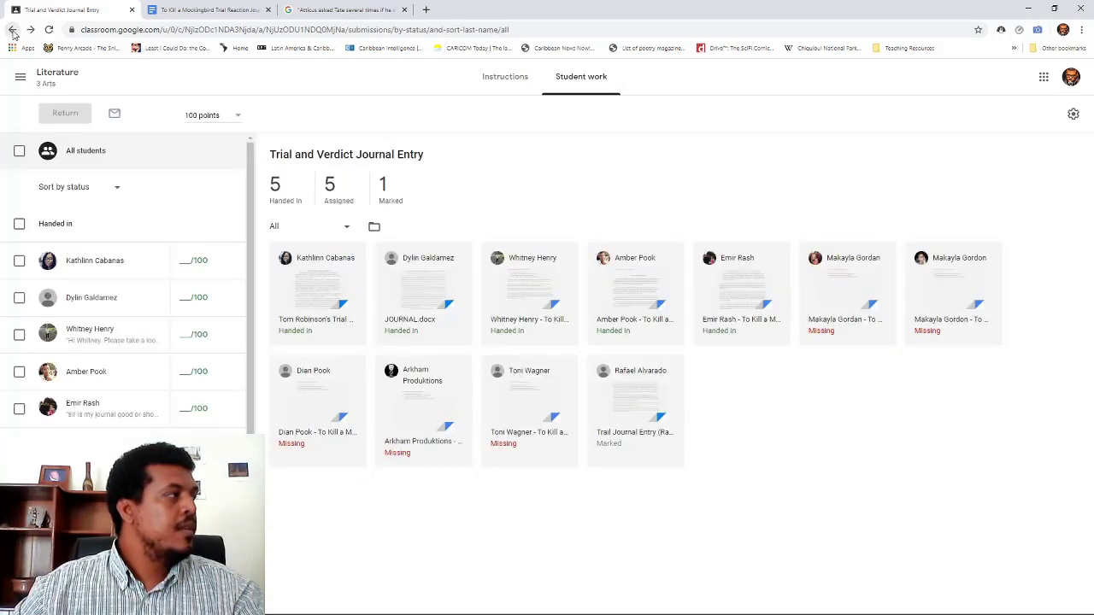
pyautogui.click(12, 30)
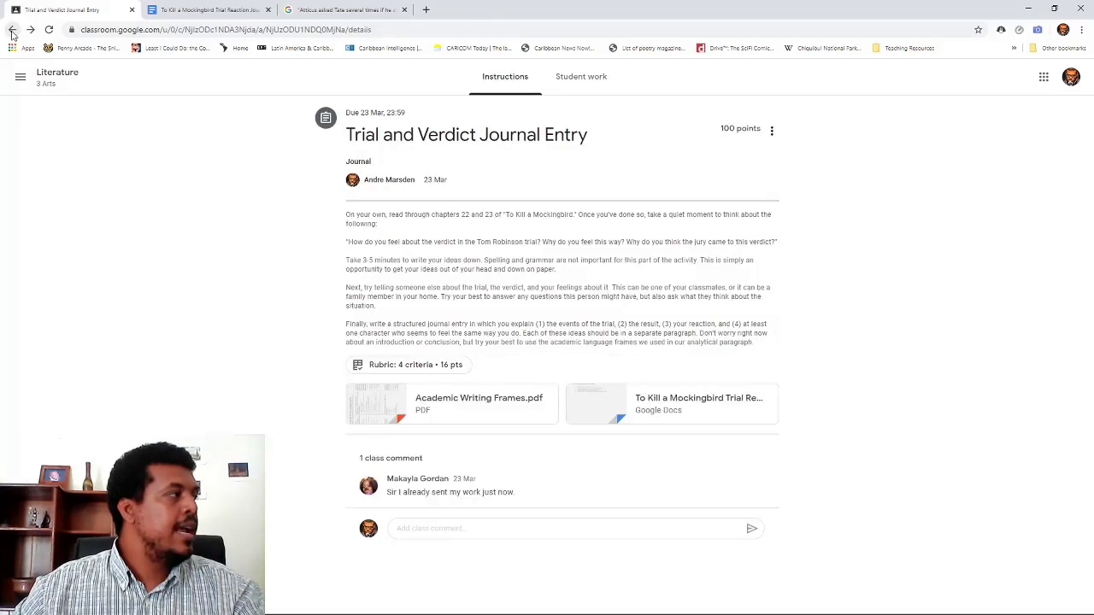
pyautogui.click(12, 30)
pyautogui.click(12, 30)
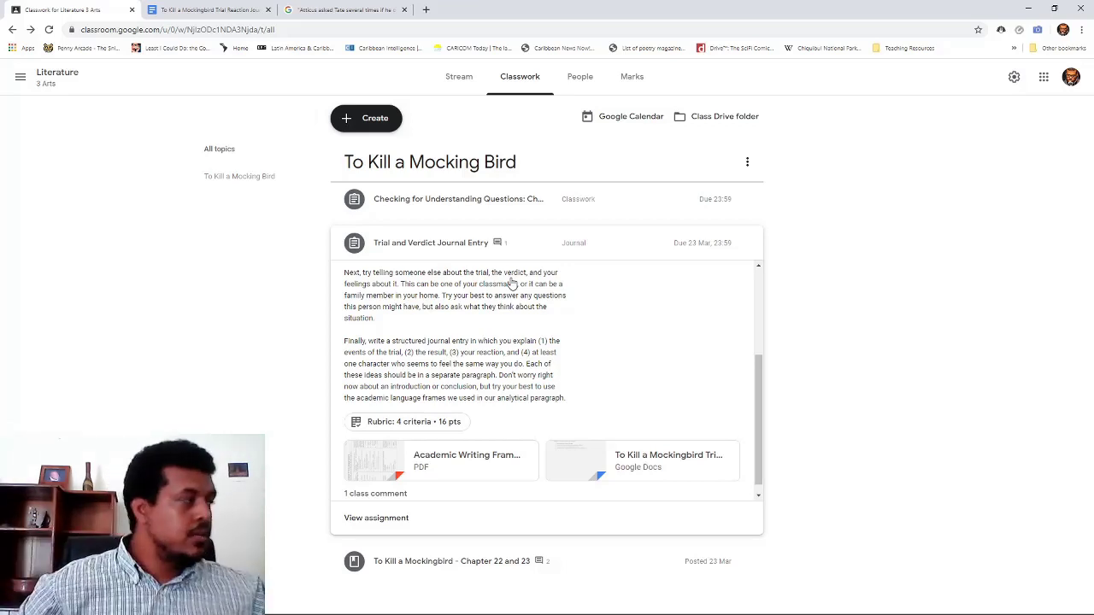
# - Expand the Checking for Understanding assignment and open its Chapter 20-22 quiz form
pyautogui.click(469, 201)
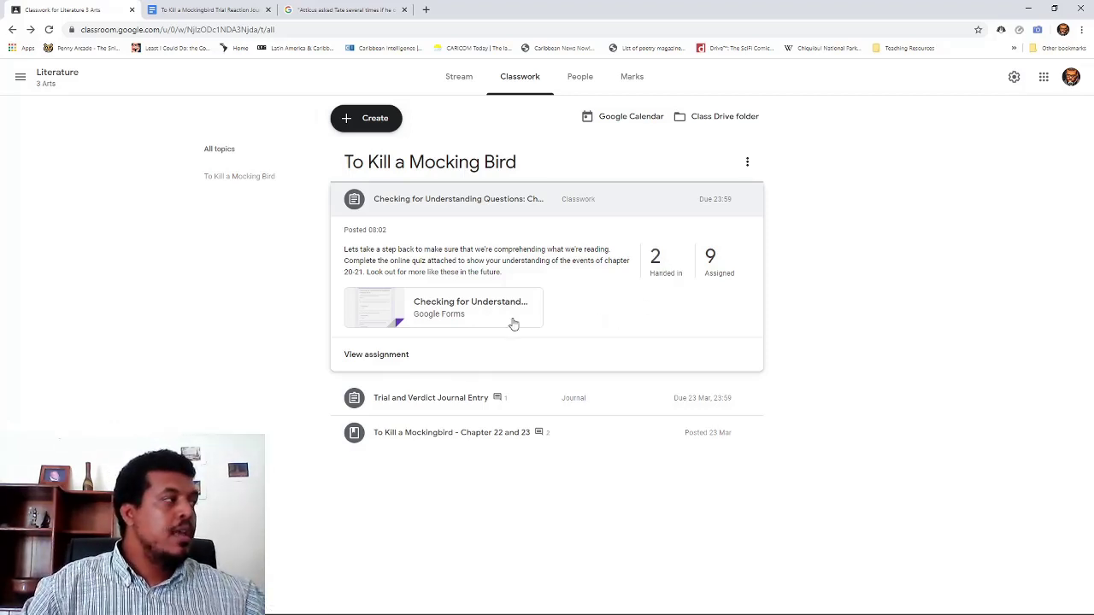
pyautogui.click(438, 312)
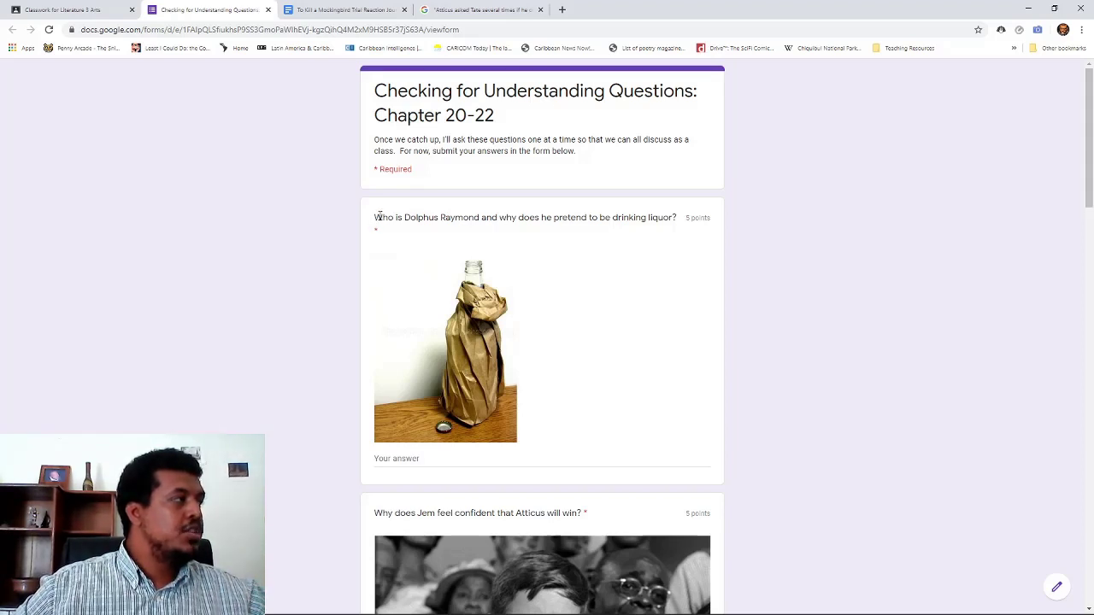
pyautogui.moveTo(379, 217); pyautogui.dragTo(602, 232)
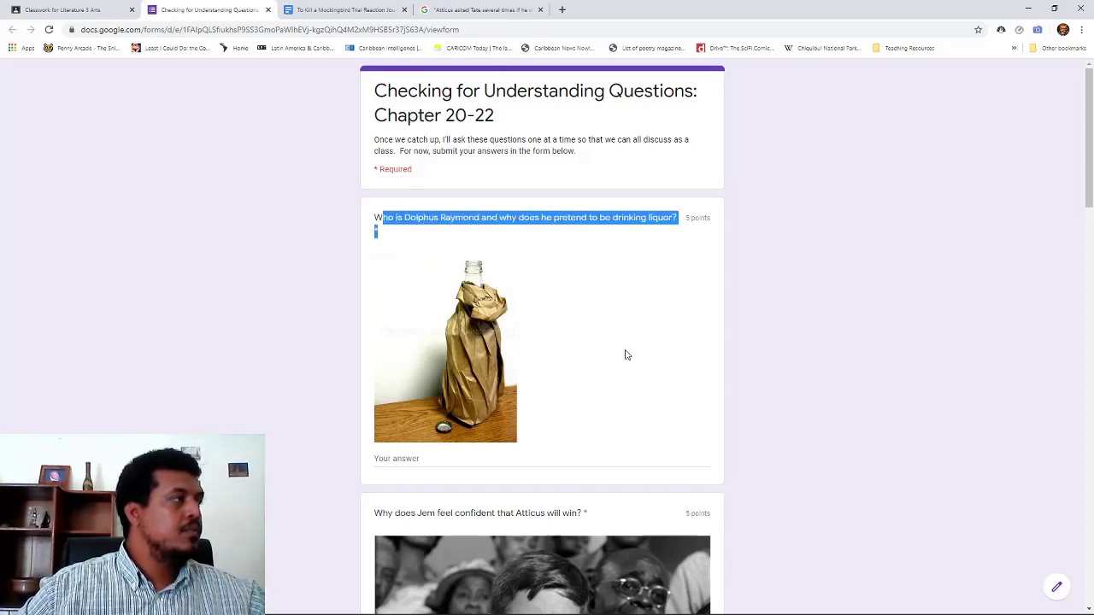
pyautogui.click(407, 462)
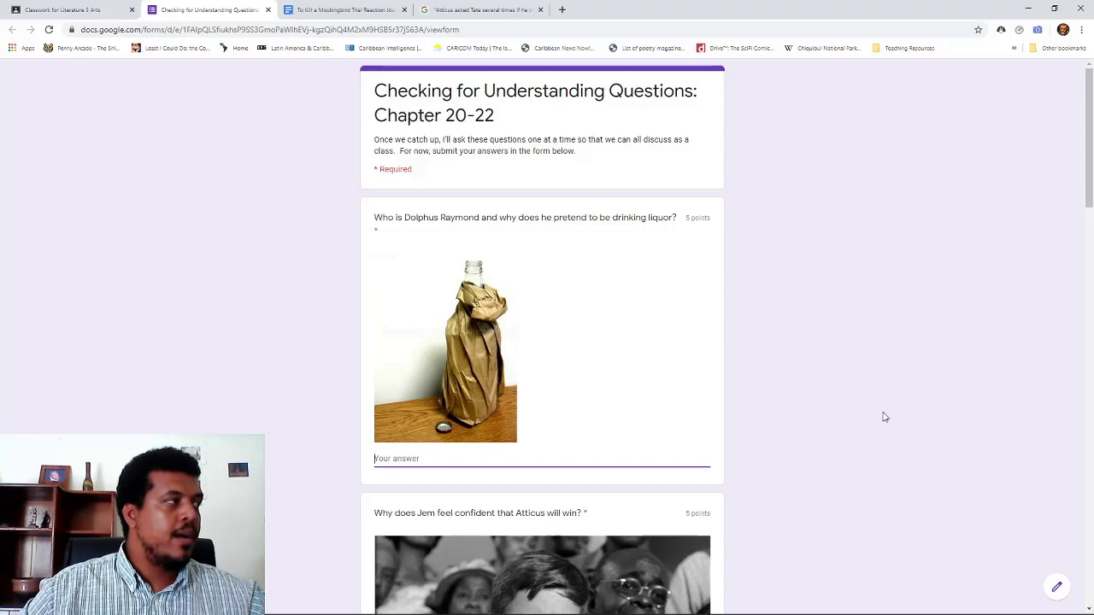
pyautogui.scroll(-3, 806, 393)
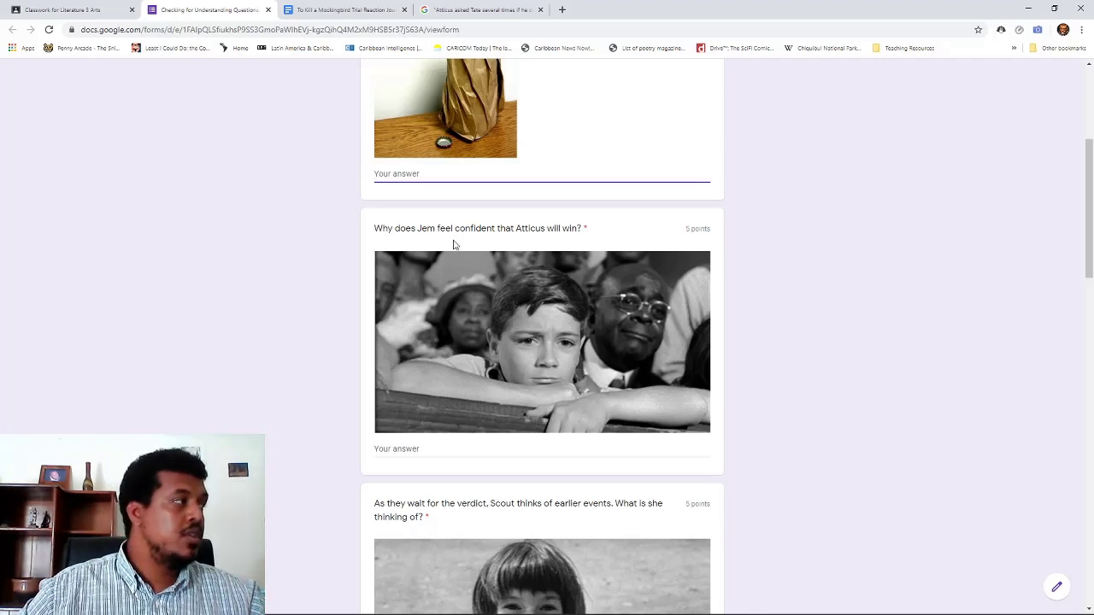
pyautogui.scroll(3, 435, 230)
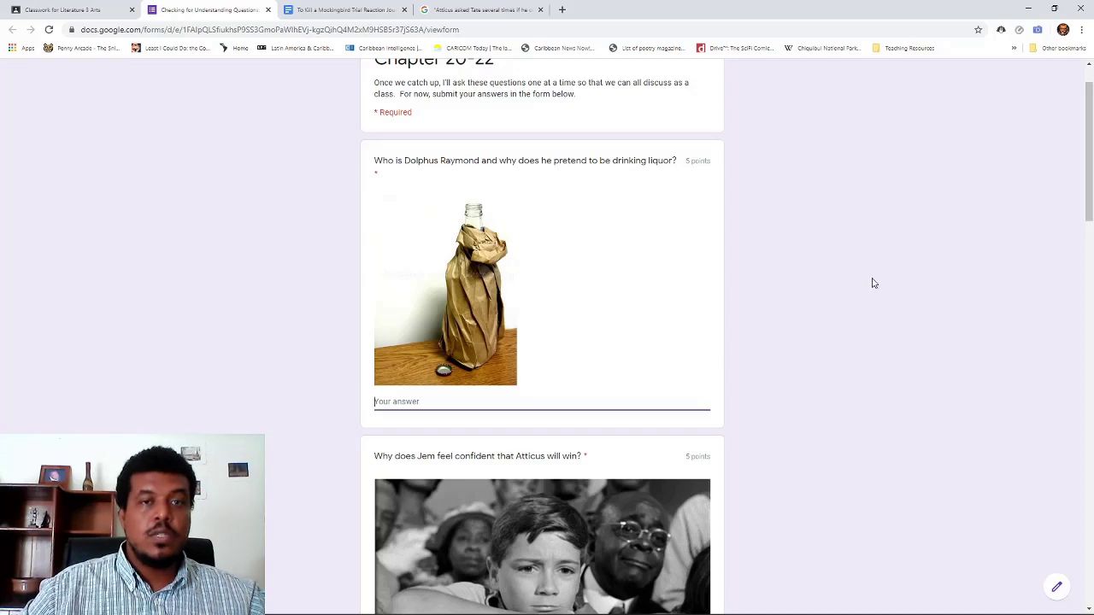
pyautogui.scroll(-1, 684, 283)
pyautogui.scroll(1, 684, 286)
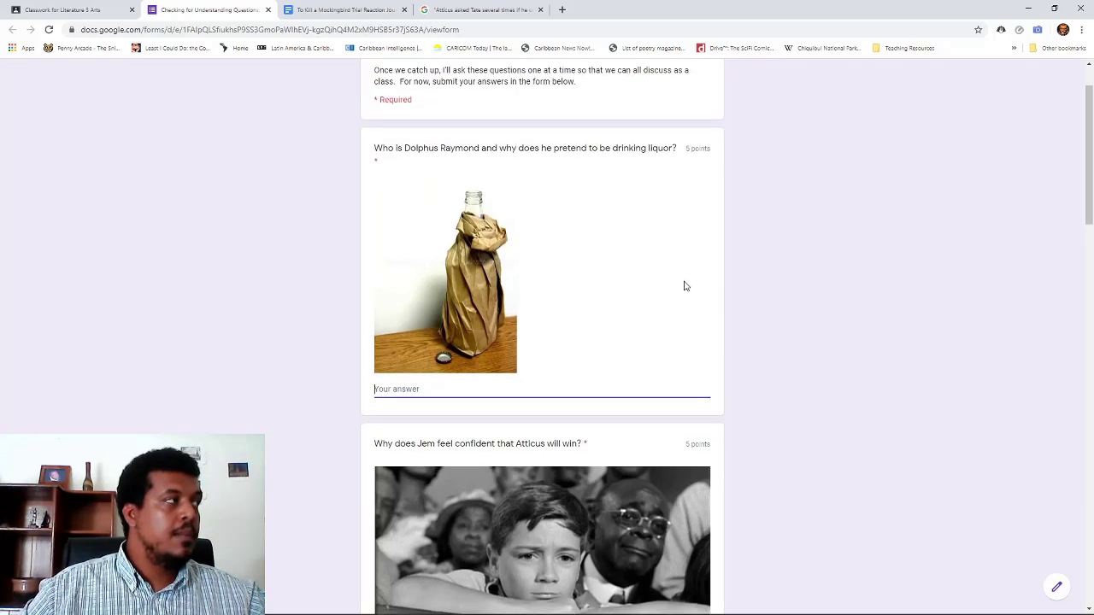
pyautogui.scroll(1, 684, 285)
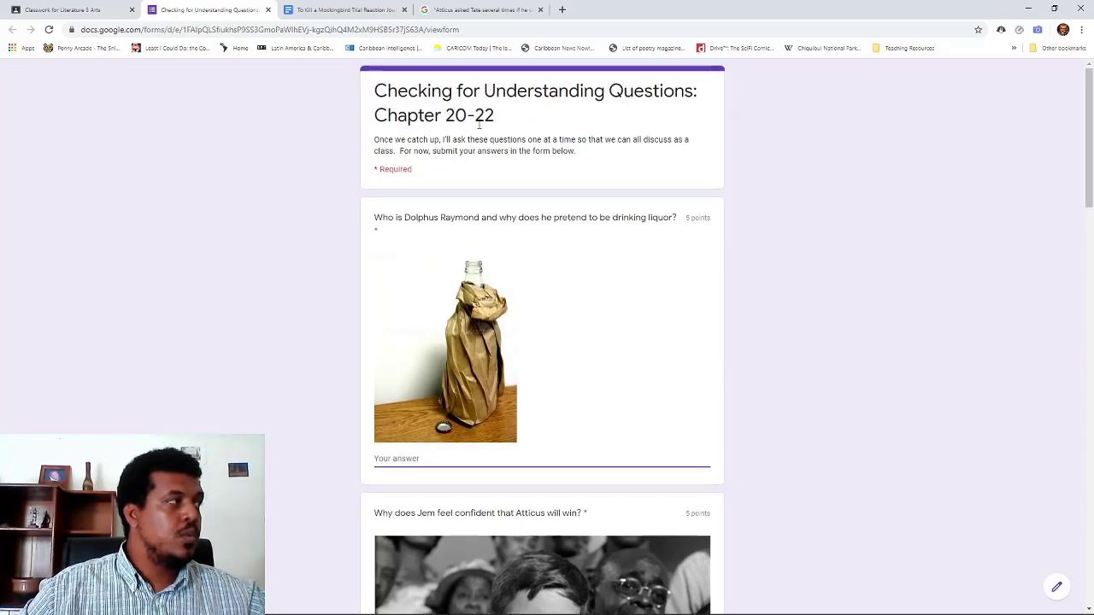
pyautogui.scroll(-3, 623, 305)
pyautogui.scroll(-2, 622, 300)
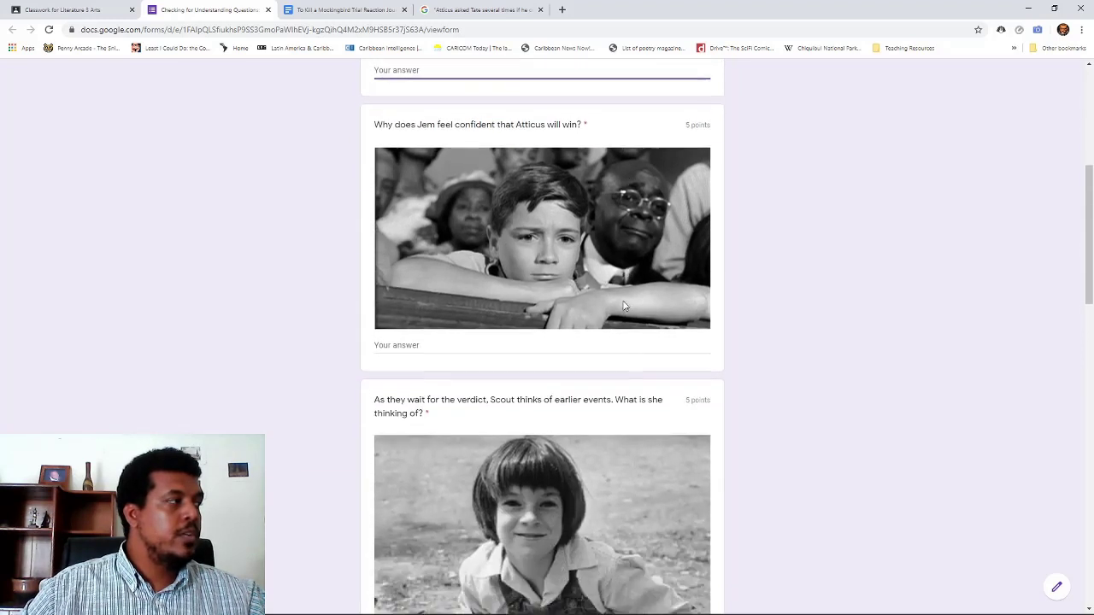
pyautogui.scroll(1, 622, 300)
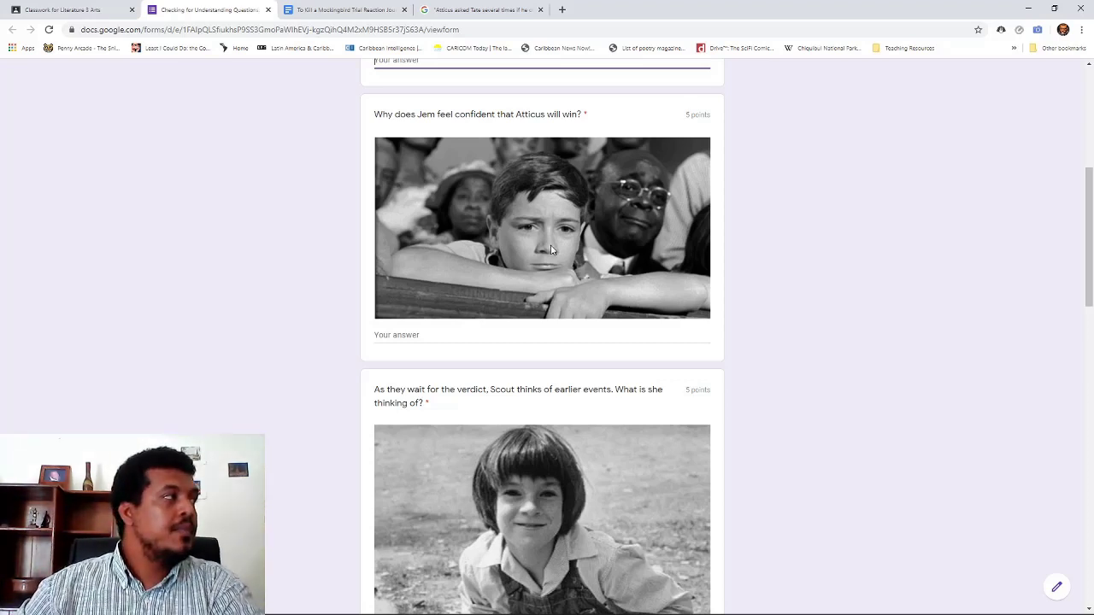
pyautogui.scroll(-1, 552, 249)
pyautogui.scroll(1, 552, 249)
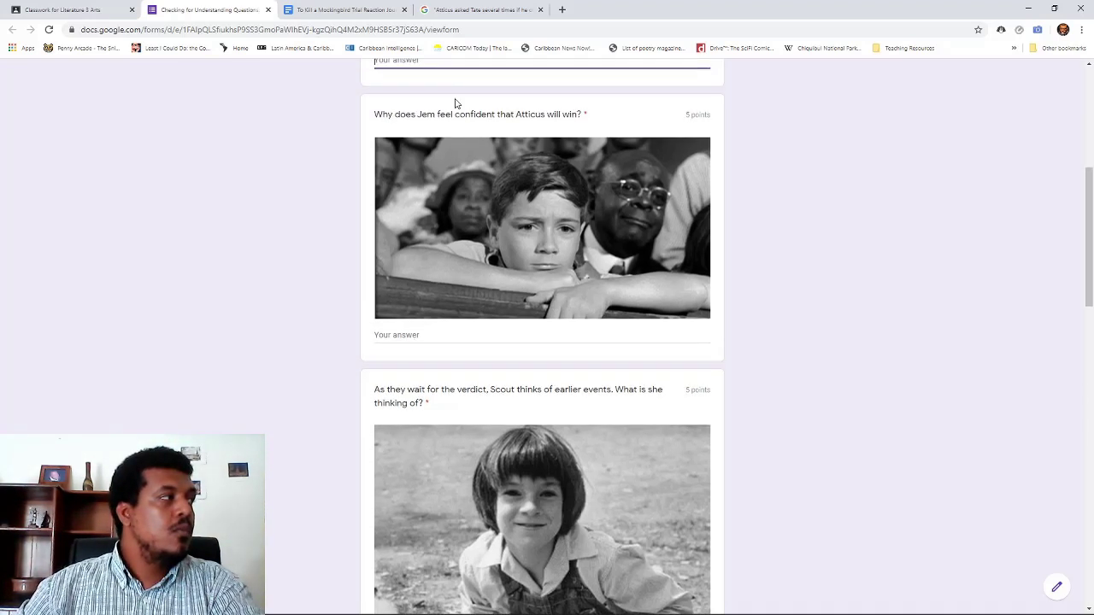
pyautogui.scroll(-4, 492, 300)
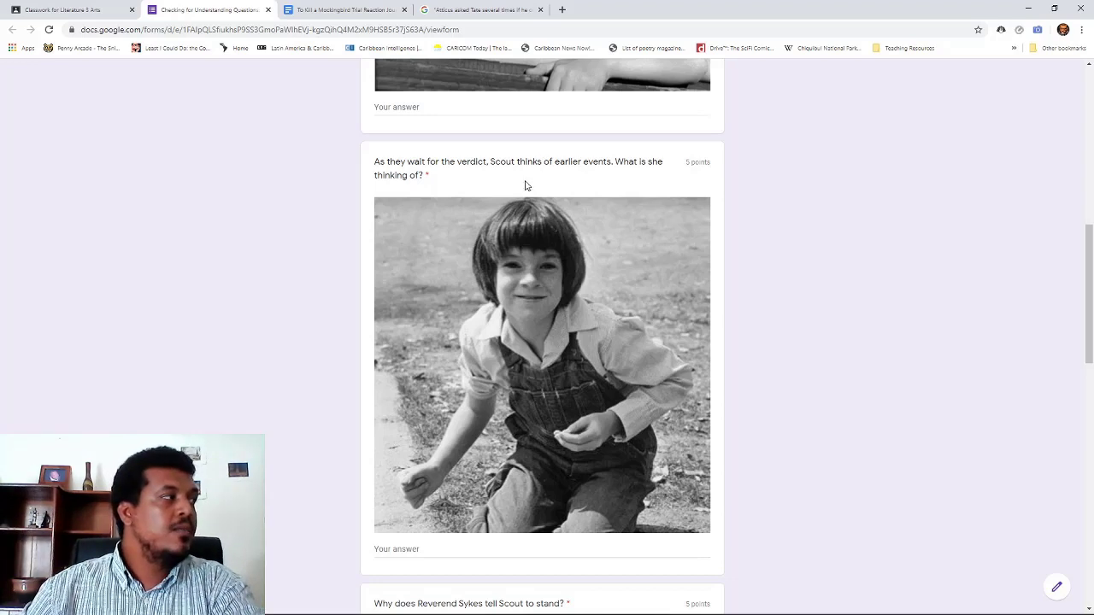
# - Look through the quiz form to the end and back, then close the form's tab
pyautogui.scroll(-7, 560, 313)
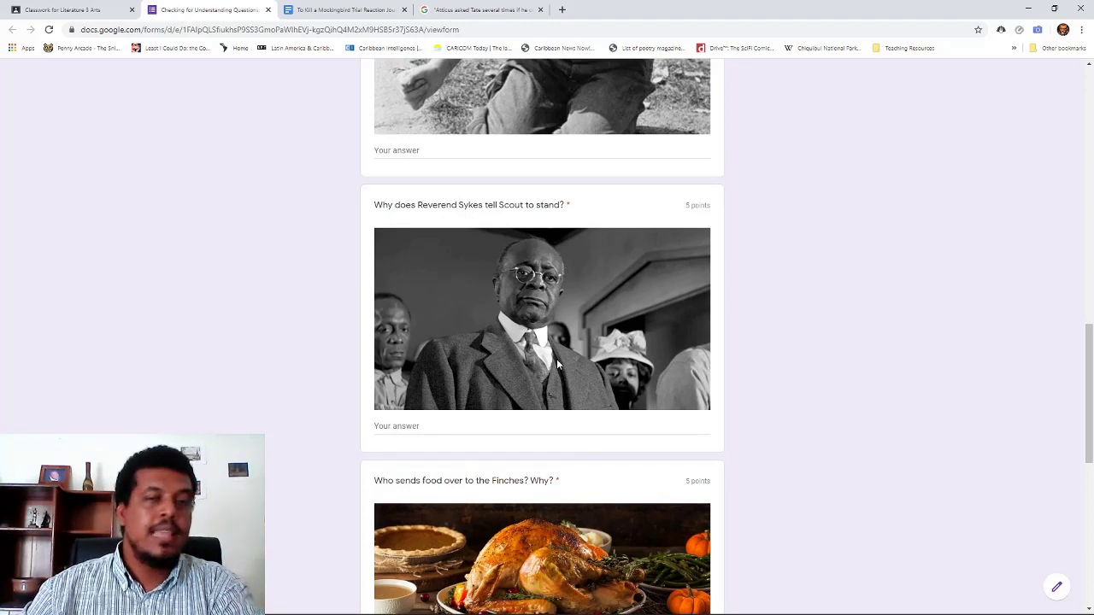
pyautogui.scroll(-4, 557, 359)
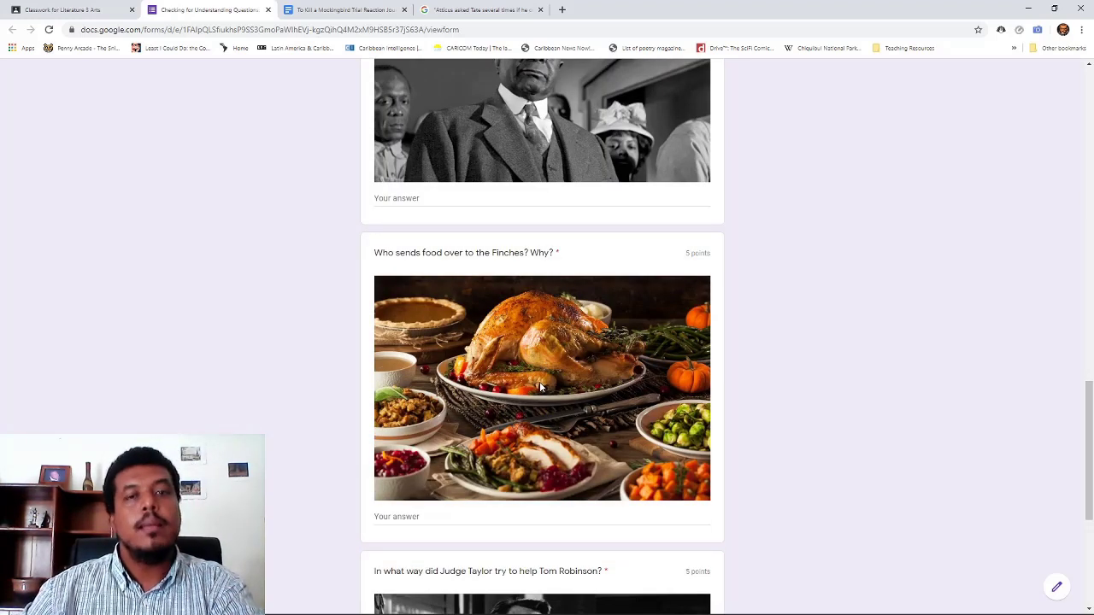
pyautogui.scroll(-6, 540, 388)
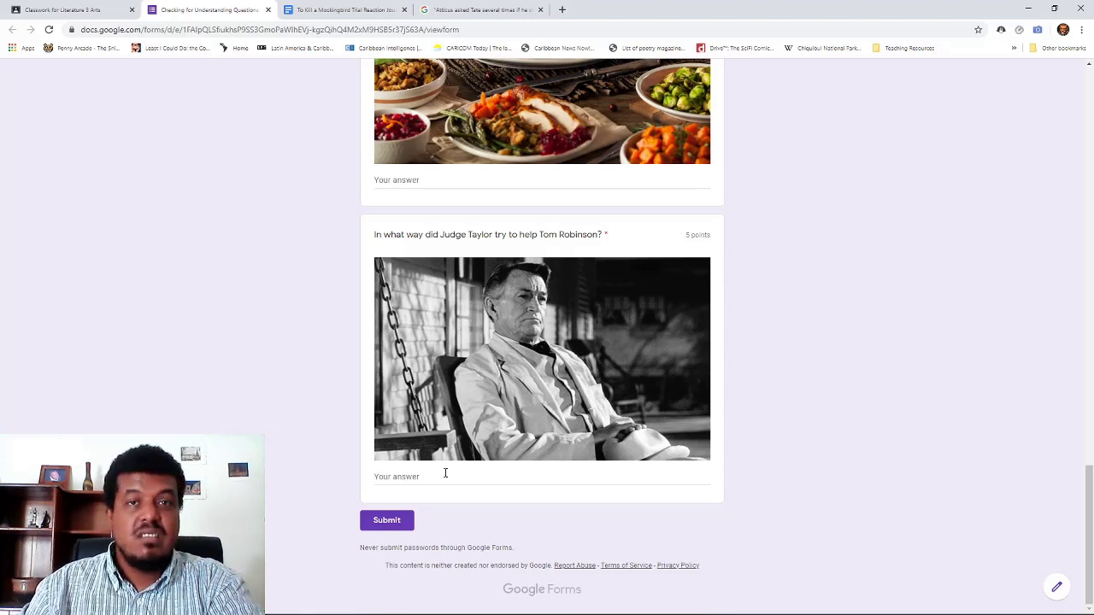
pyautogui.scroll(20, 449, 473)
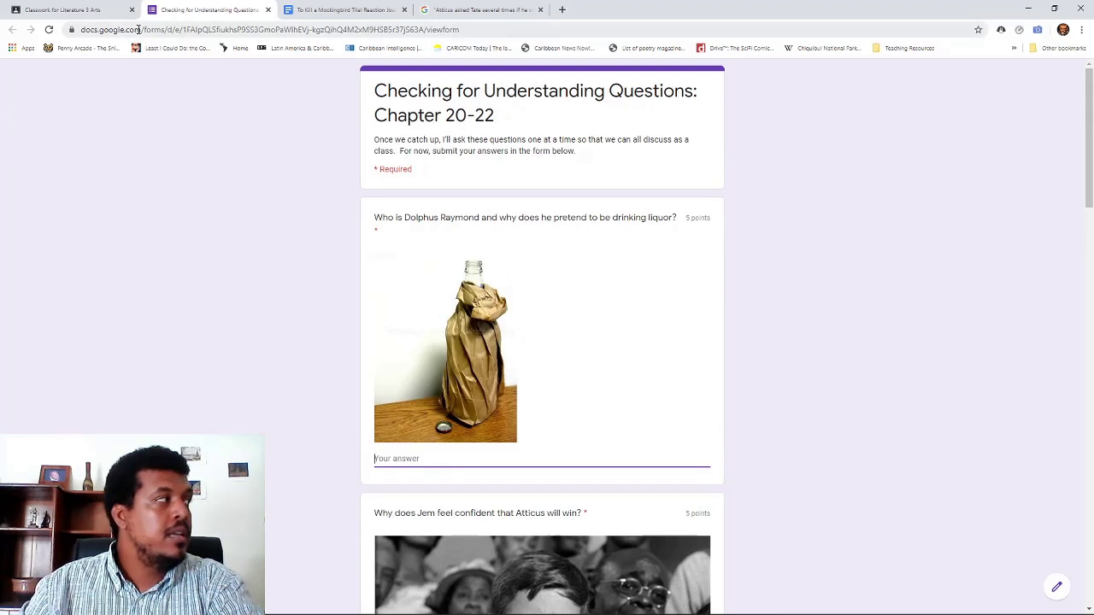
pyautogui.click(268, 9)
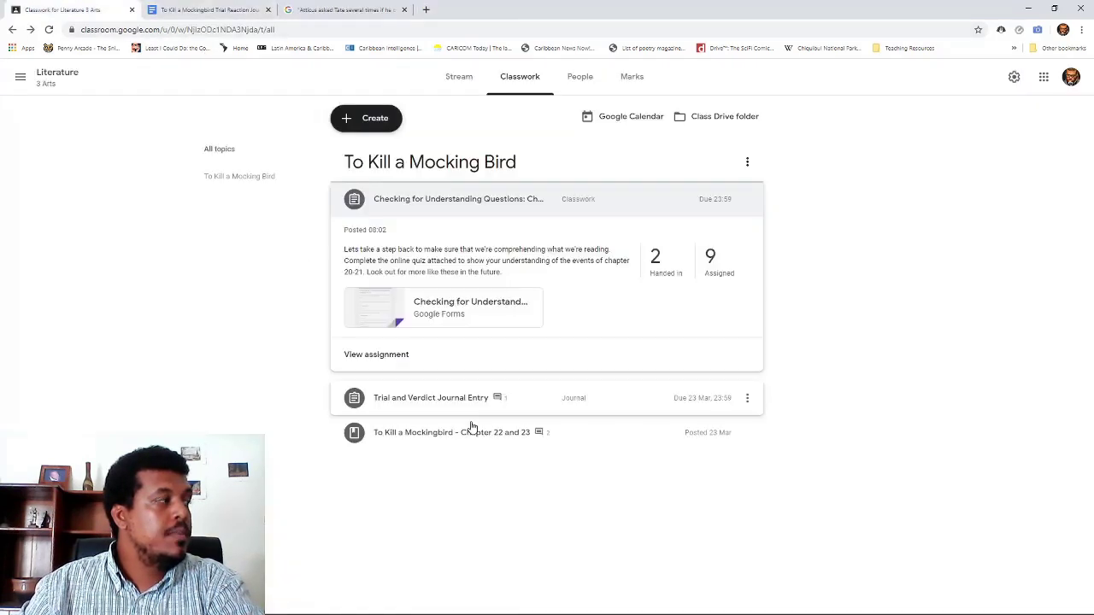
# - Open the quiz assignment's student work page with View assignment
pyautogui.click(404, 361)
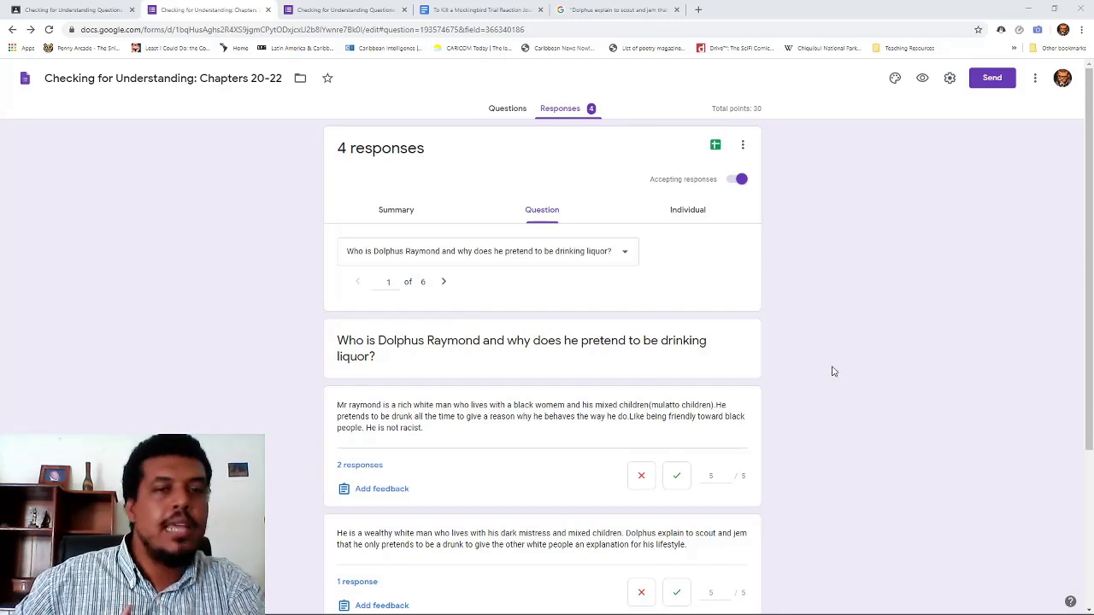
# - Give the third Dolphus Raymond answer 2/5 and review its feedback 'You forgot to explain who he is.'
pyautogui.scroll(-1, 820, 372)
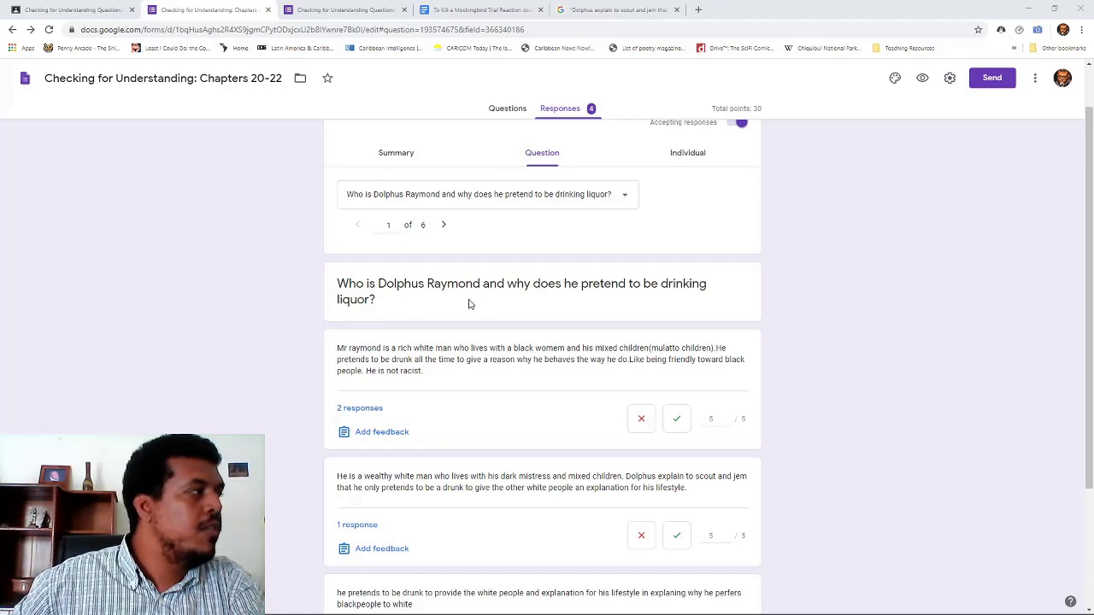
pyautogui.scroll(-2, 481, 378)
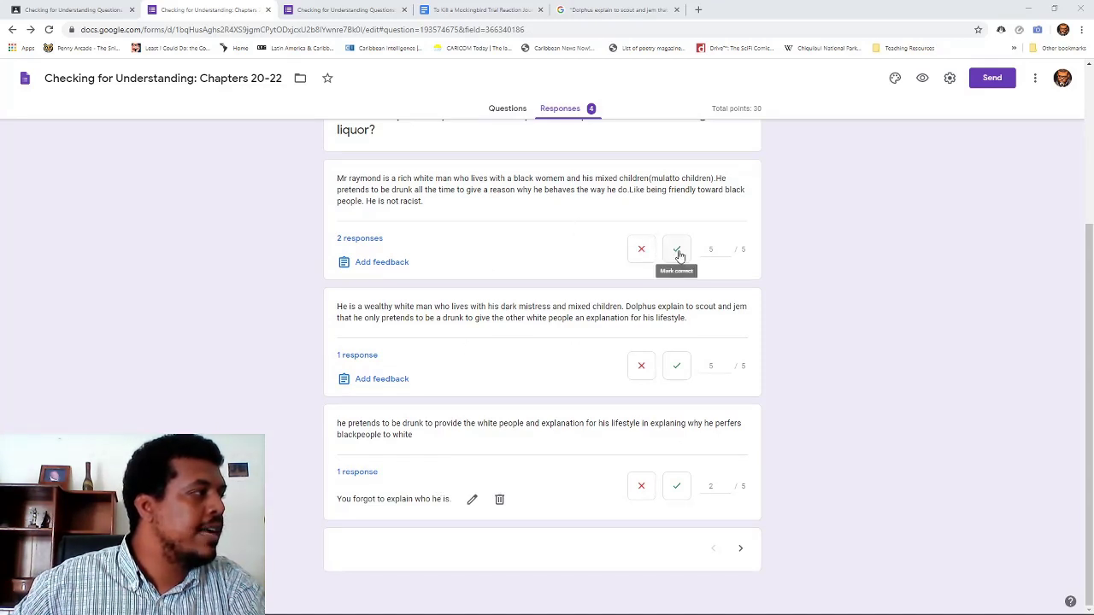
pyautogui.click(712, 483)
pyautogui.write('2')
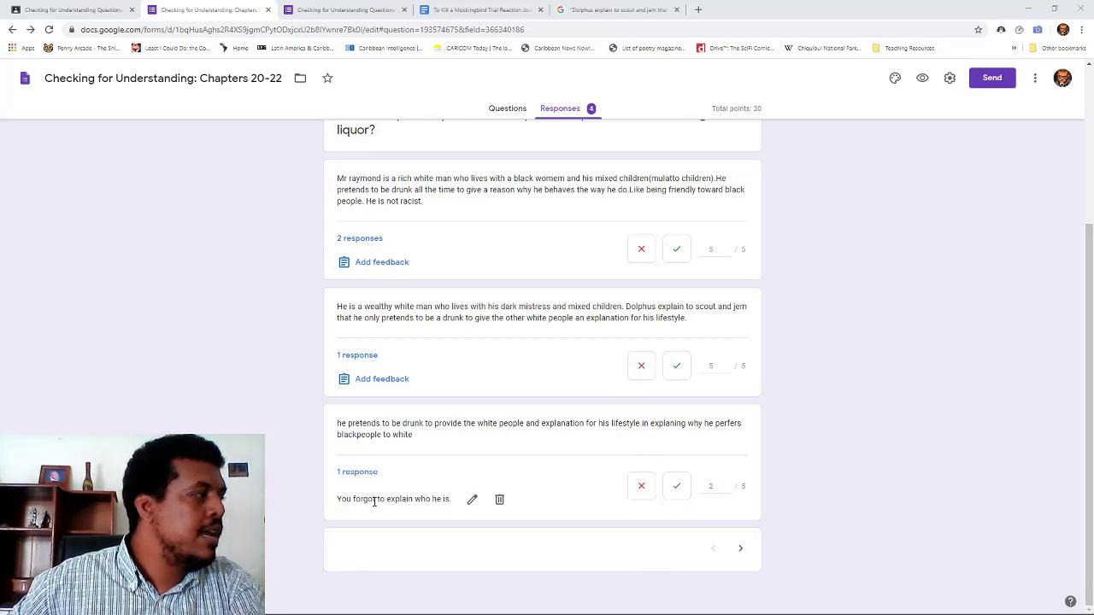
pyautogui.moveTo(338, 498); pyautogui.dragTo(432, 499)
pyautogui.hotkey('shift', 'Tab')
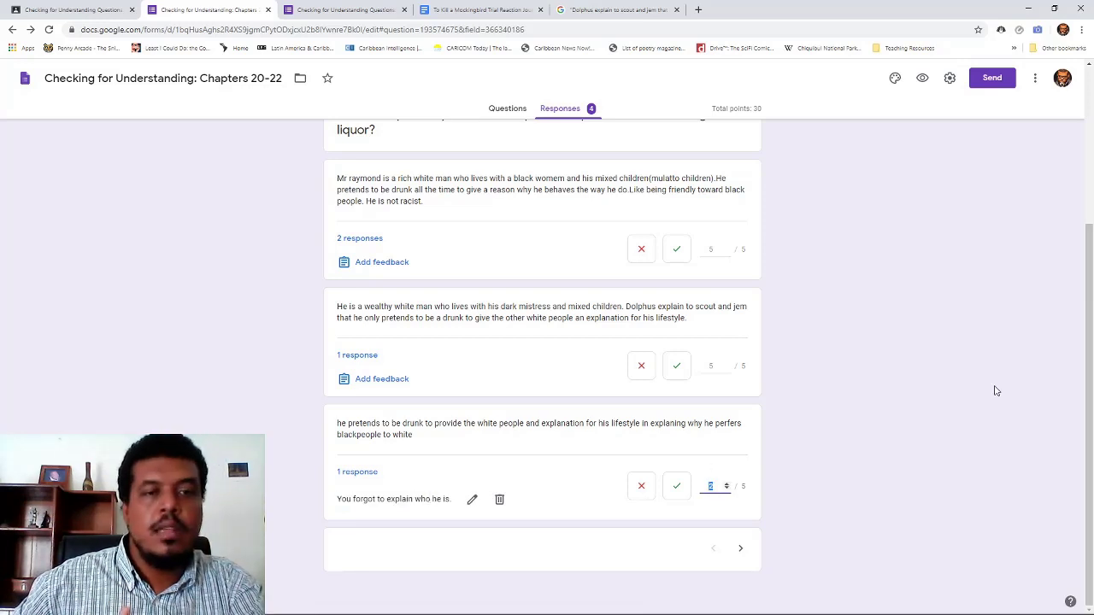